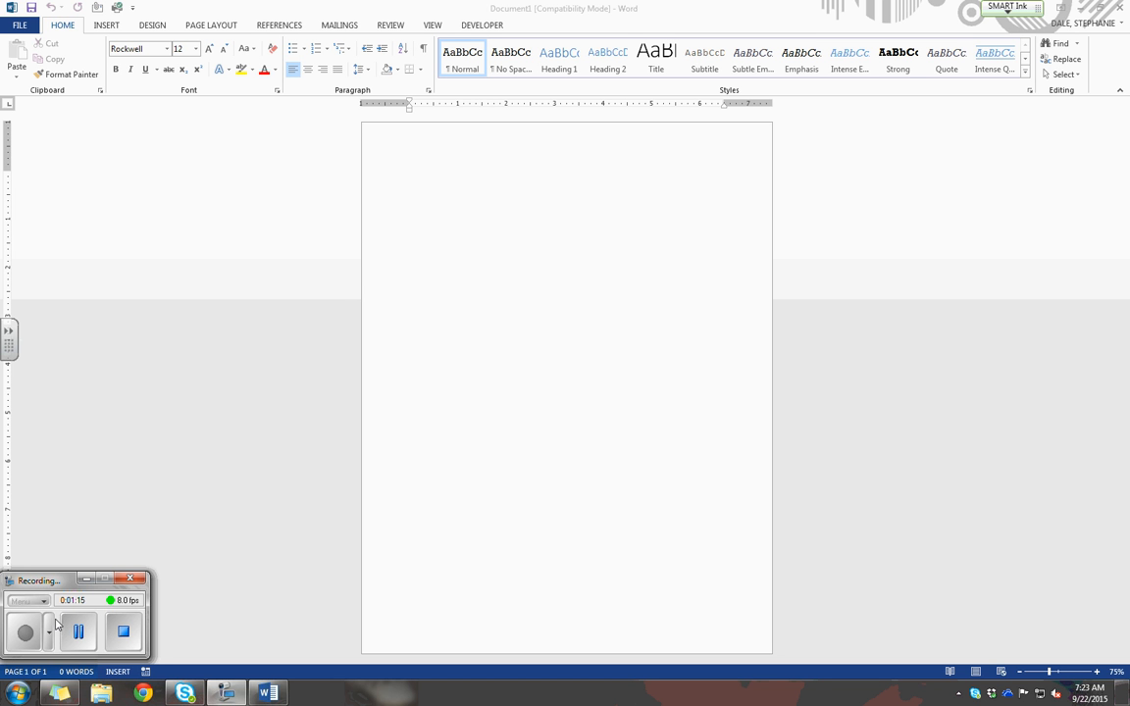
Review the indentation and spacing options in the Paragraph settings of the blank document, leaving them unchanged.
click(57, 32)
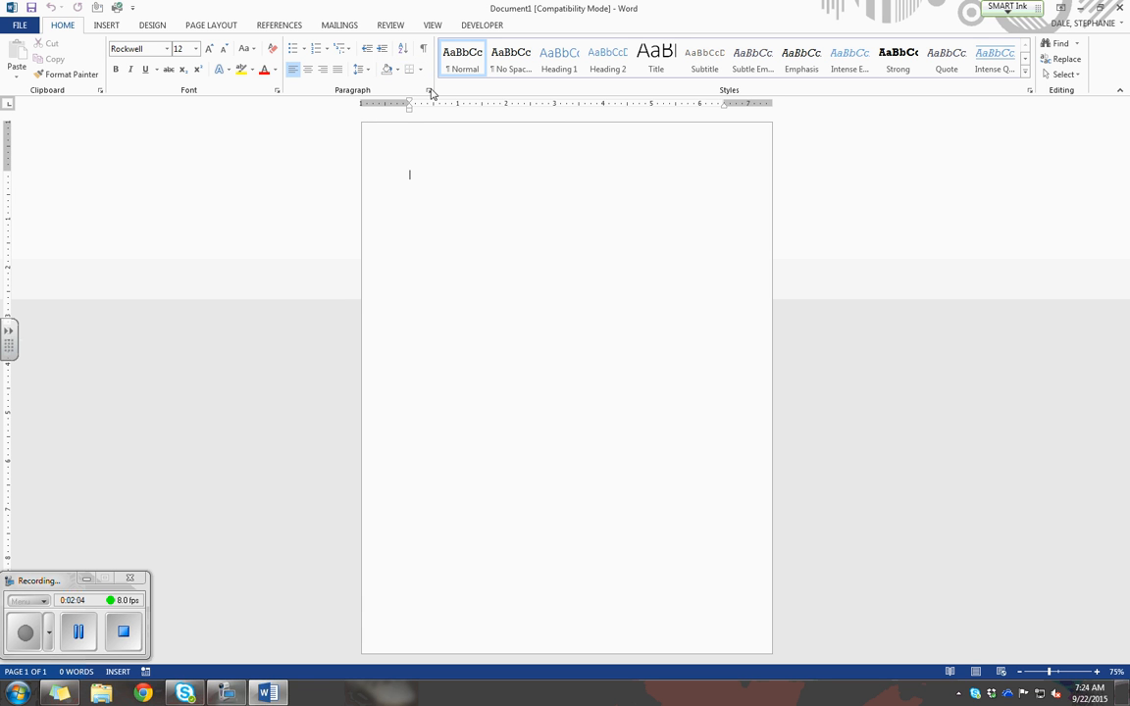
click(429, 91)
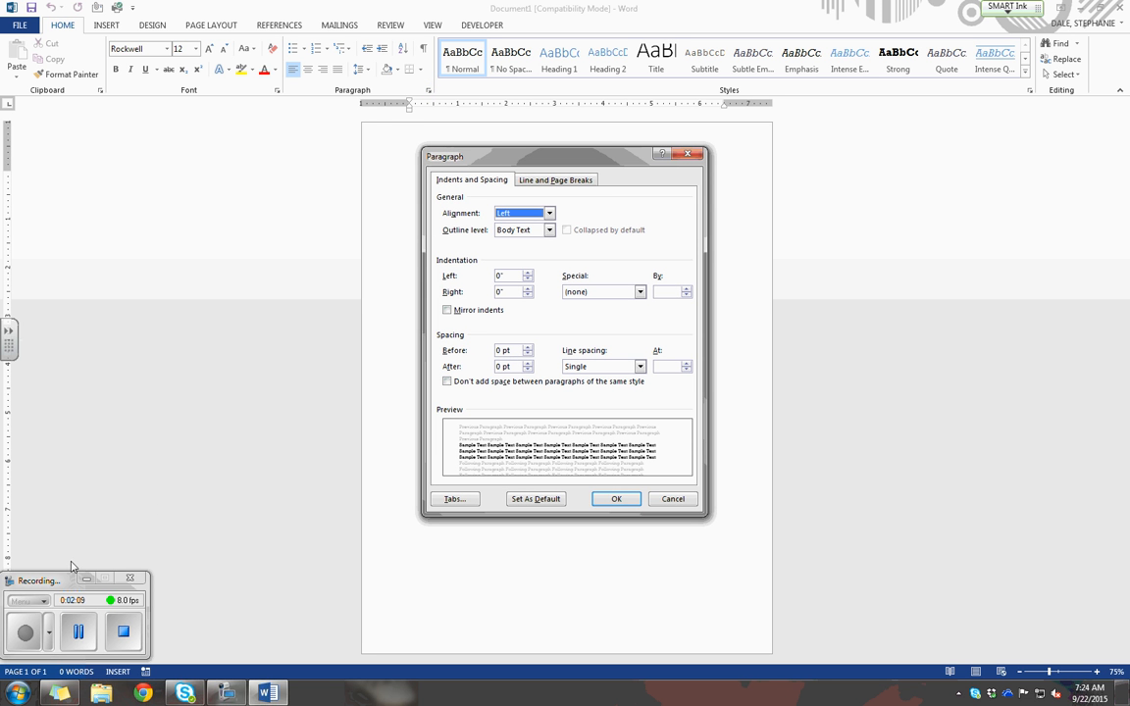
click(80, 633)
click(26, 632)
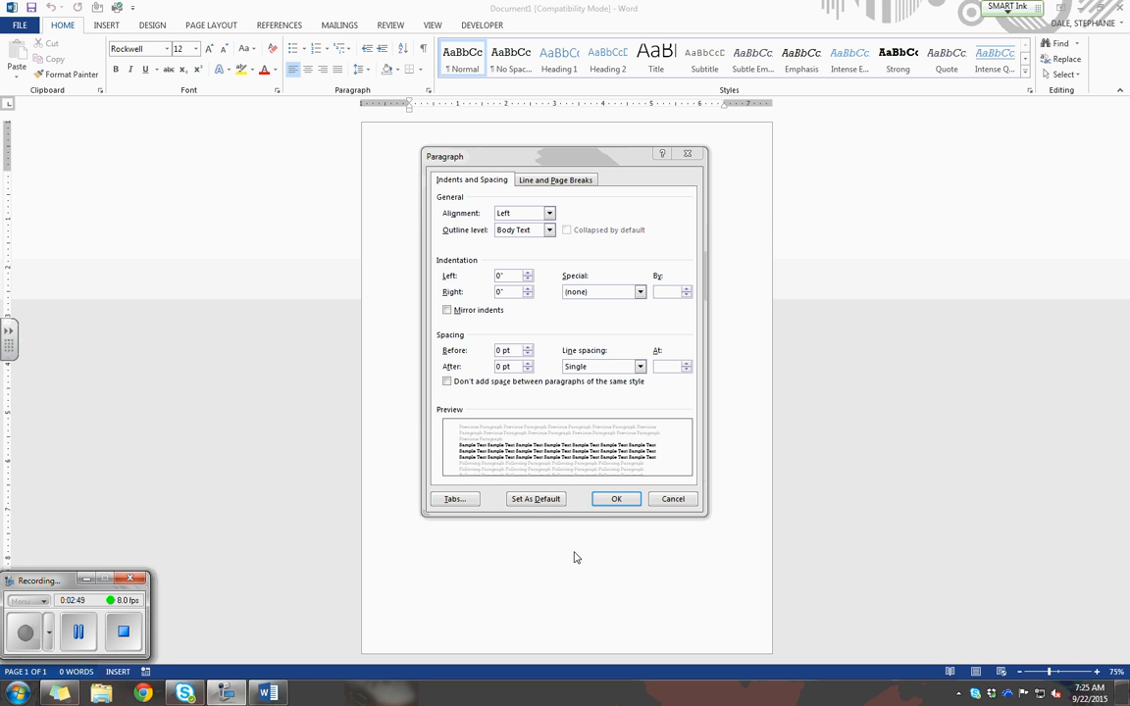
click(613, 497)
click(673, 499)
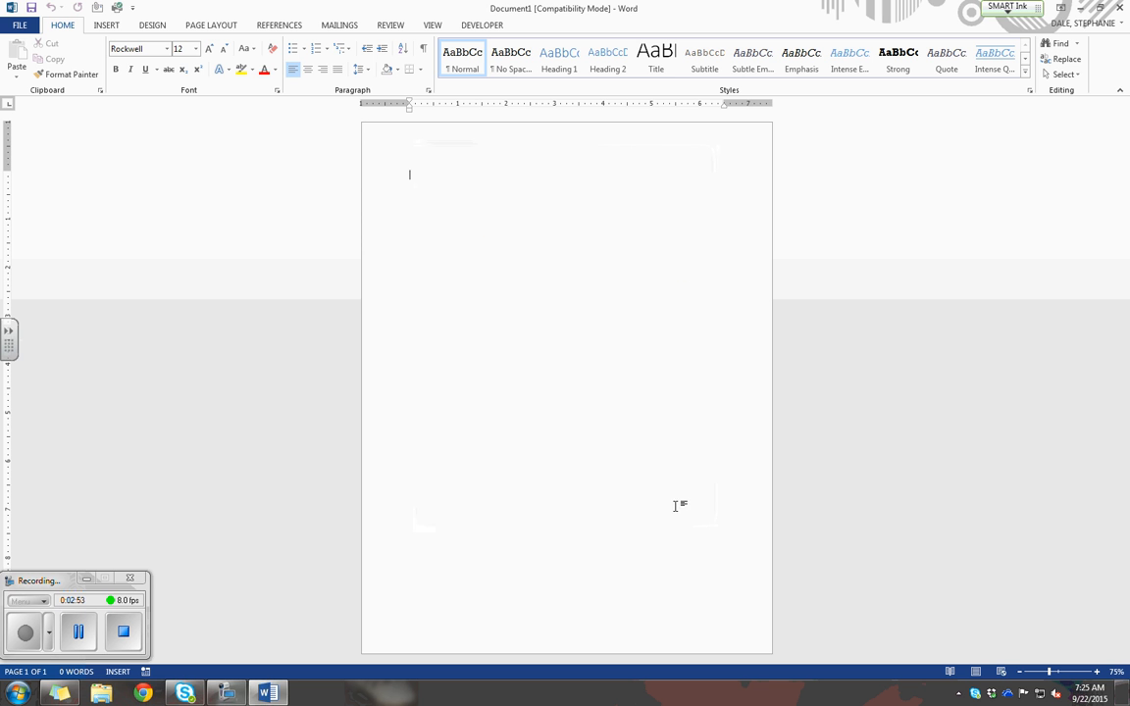
Close the blank document and start browsing the computer for a file to open.
click(21, 30)
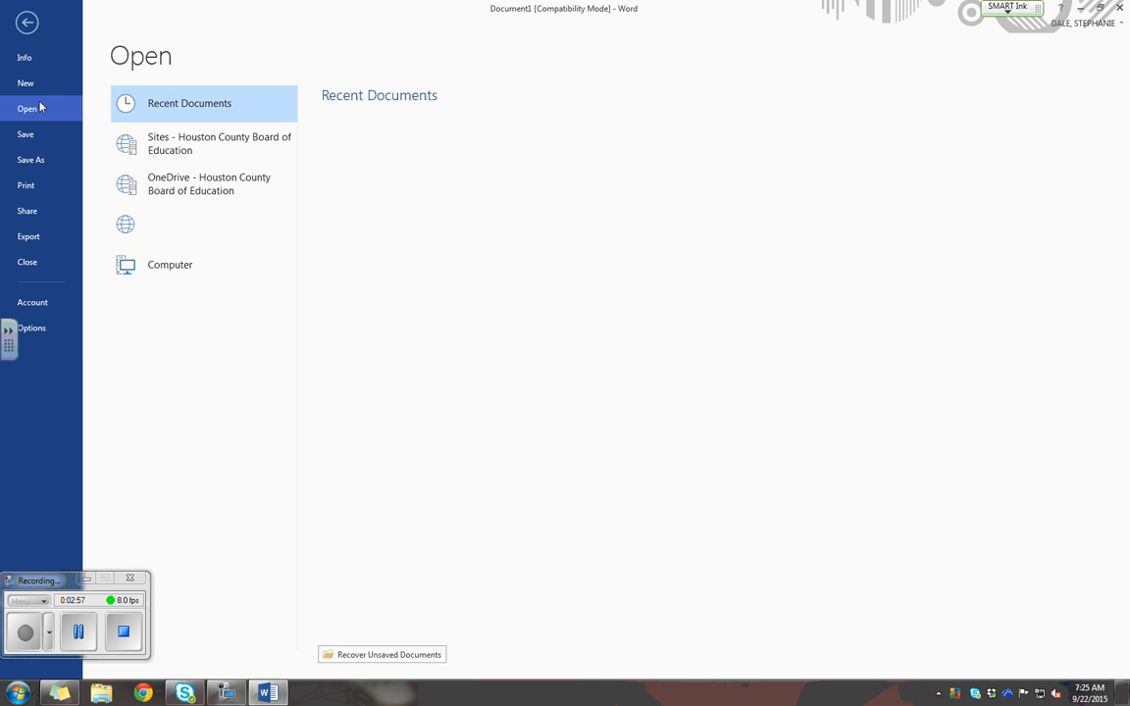
click(27, 263)
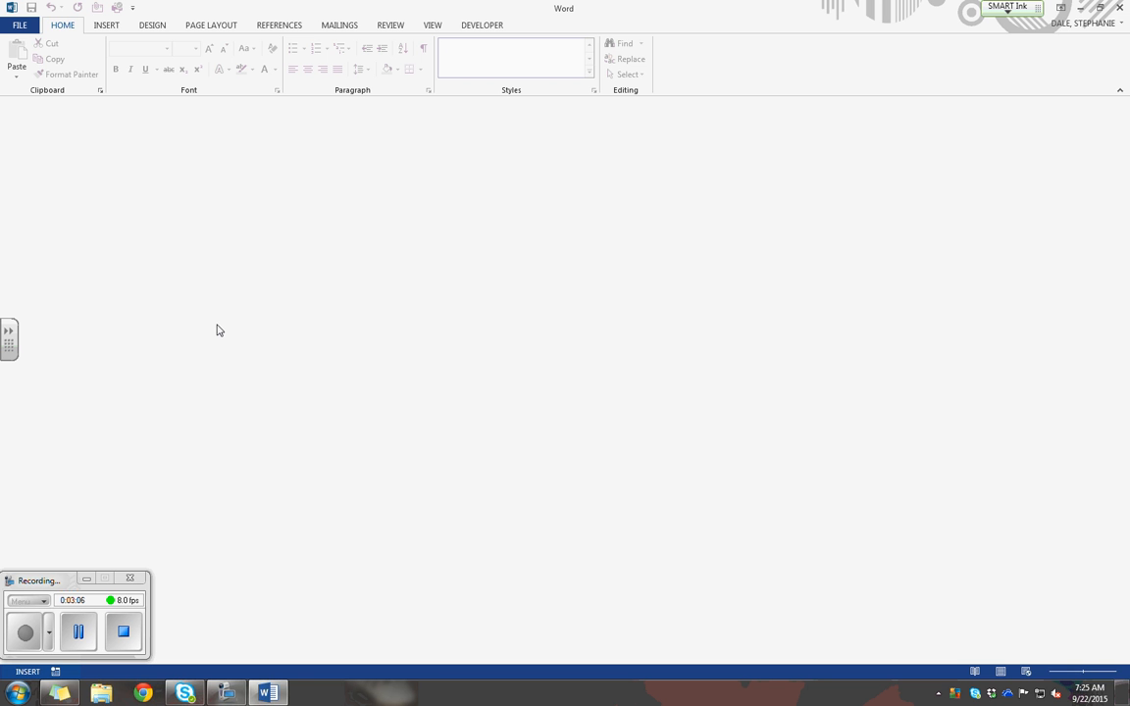
click(21, 25)
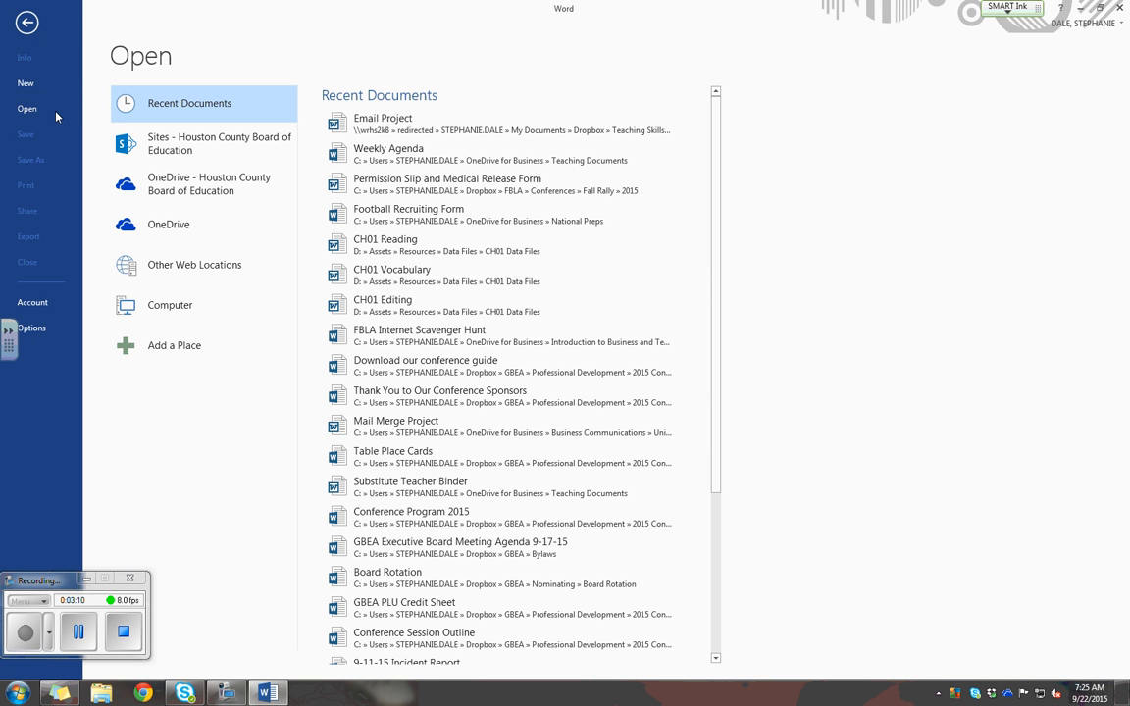
click(201, 320)
click(354, 379)
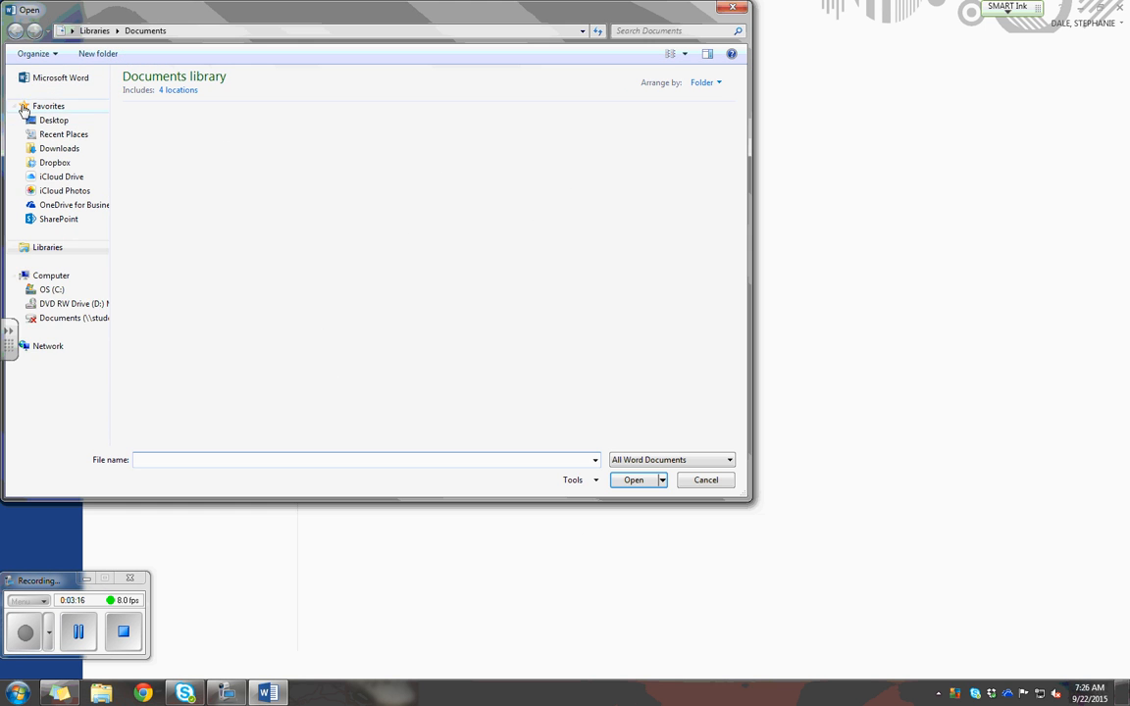
Open Books Beyond from the desktop's Student Assignments shortcut, under Word 2013 Student Data Files, Student Data Files Lesson 04, and enable editing.
click(51, 122)
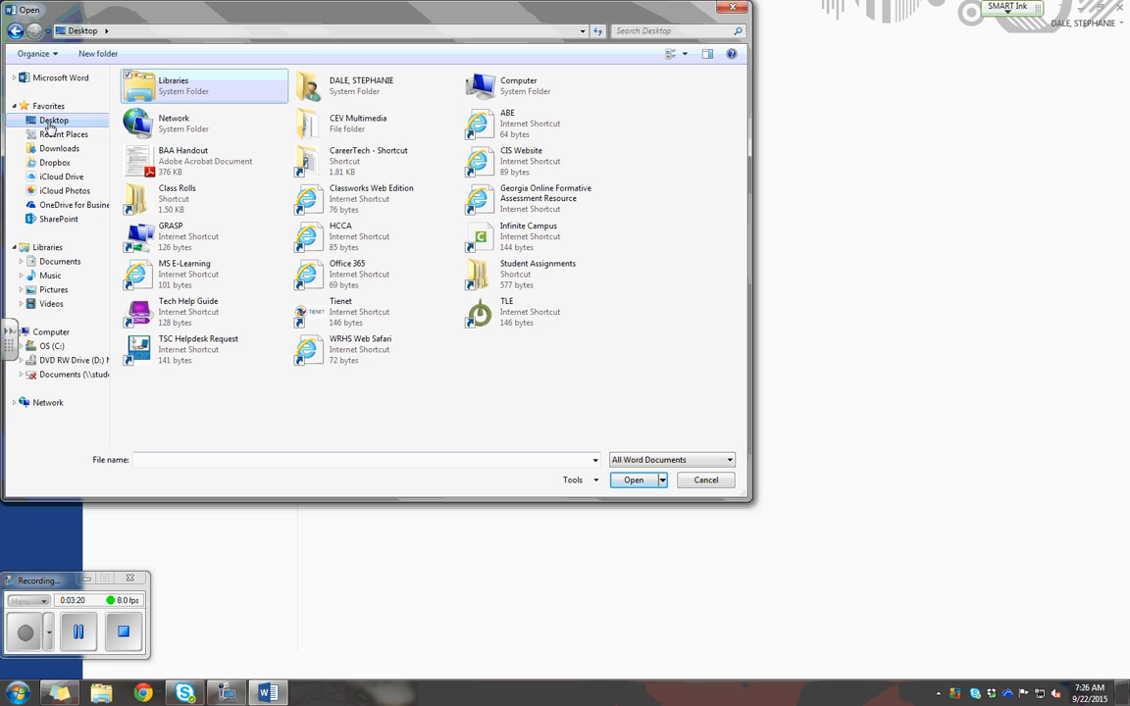
click(488, 278)
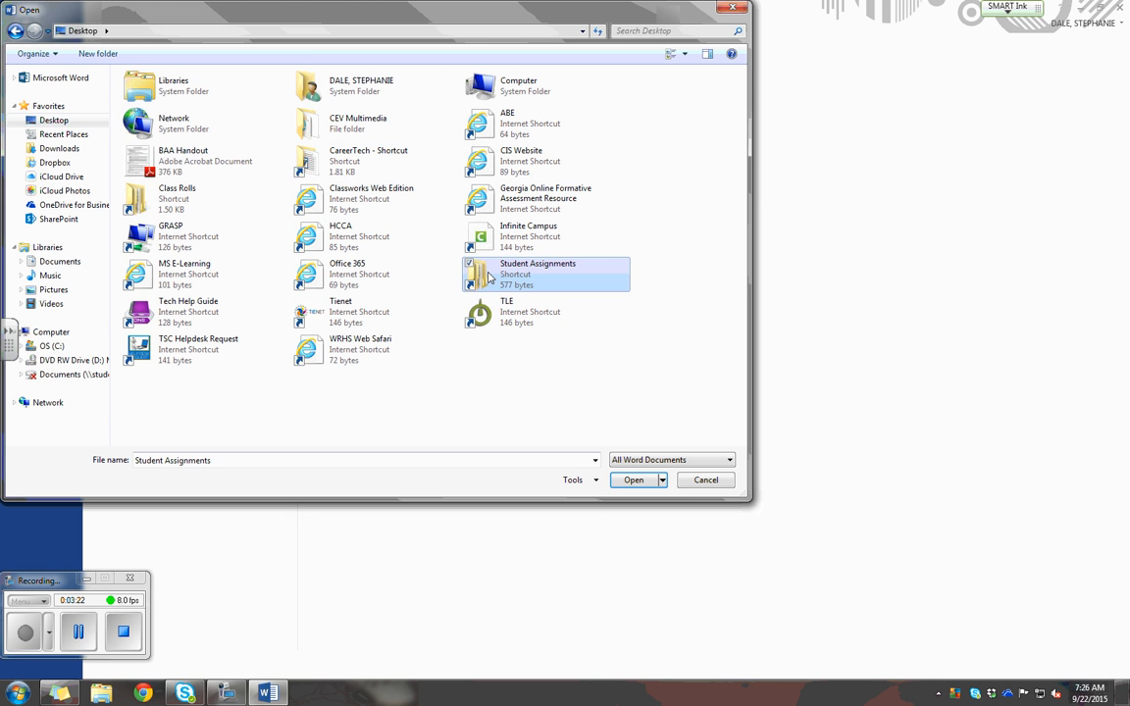
double_click(488, 278)
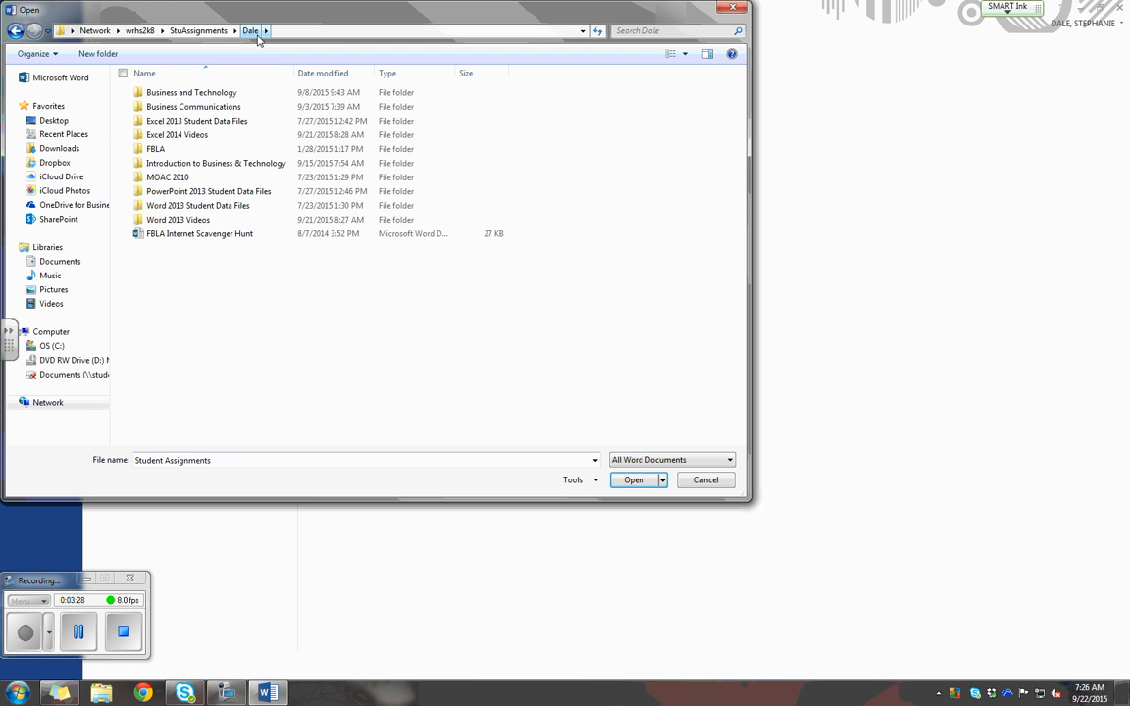
double_click(256, 213)
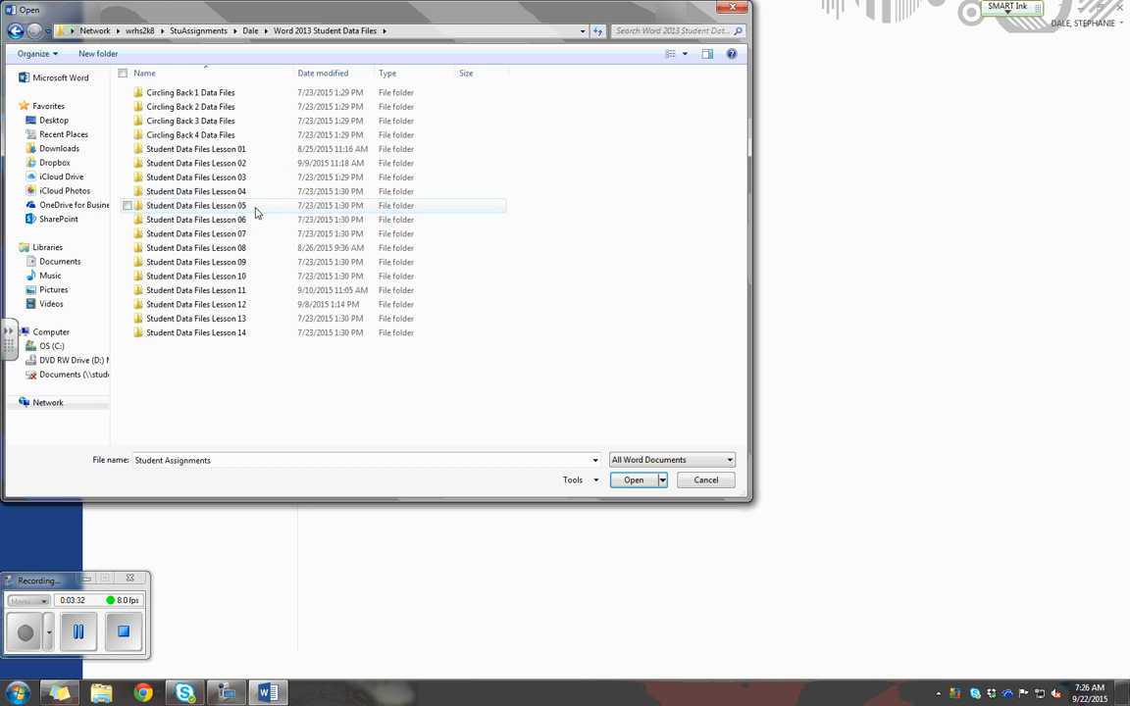
double_click(266, 191)
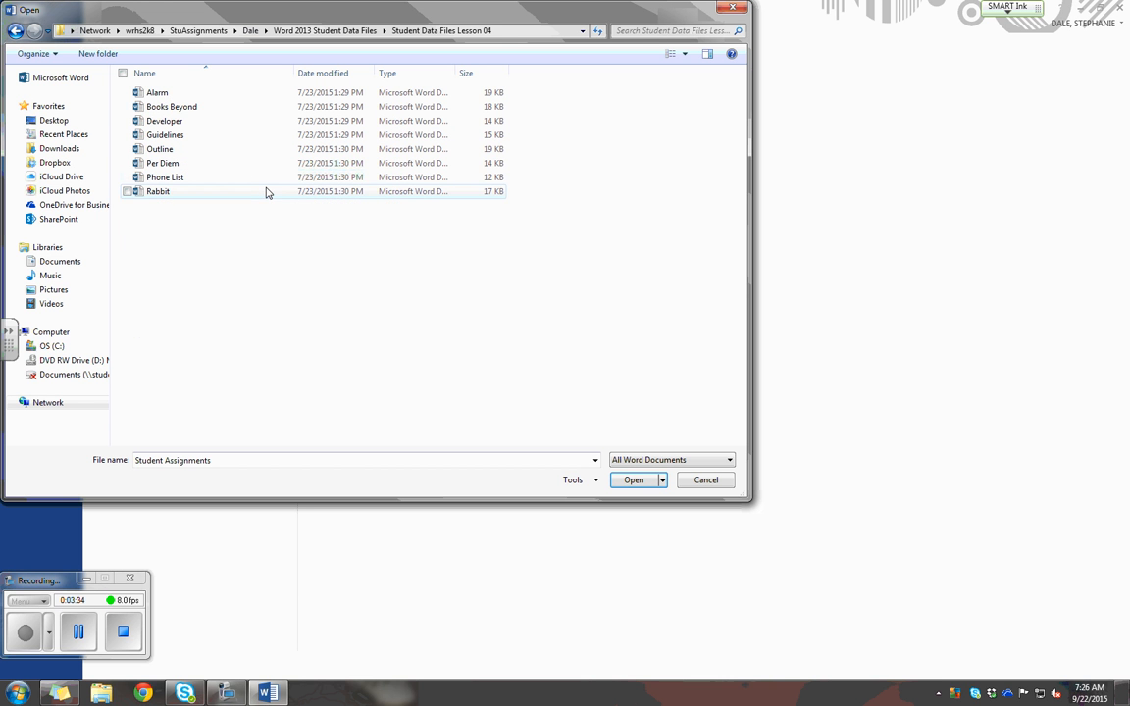
double_click(225, 111)
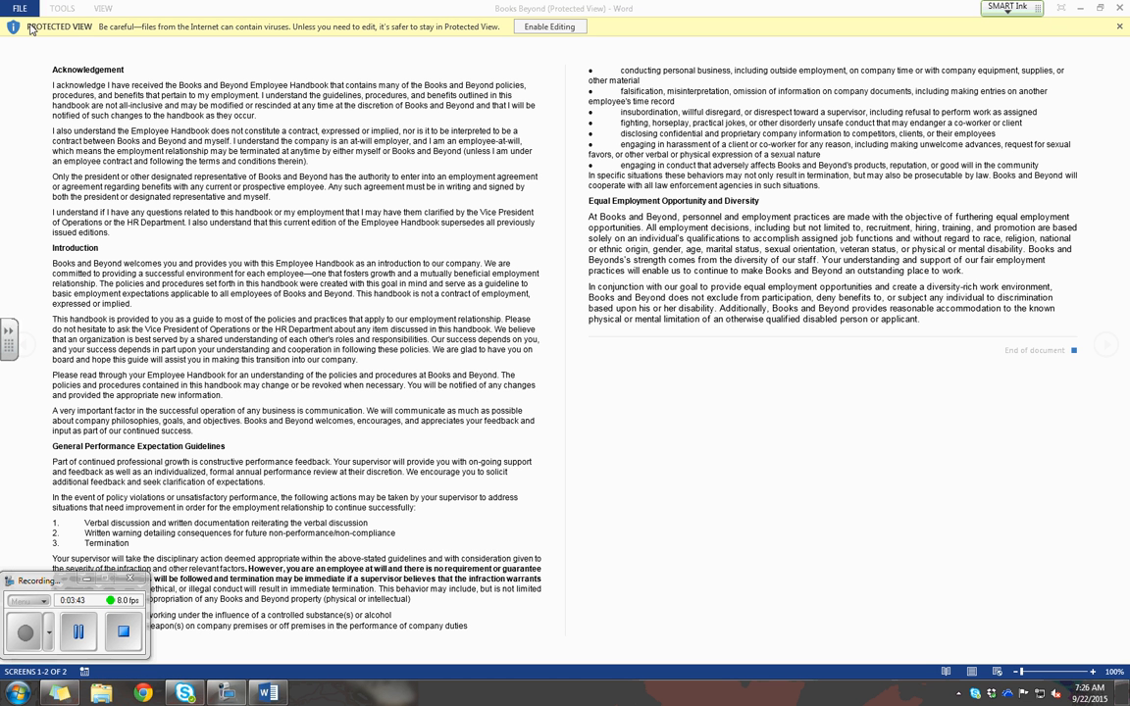
click(545, 27)
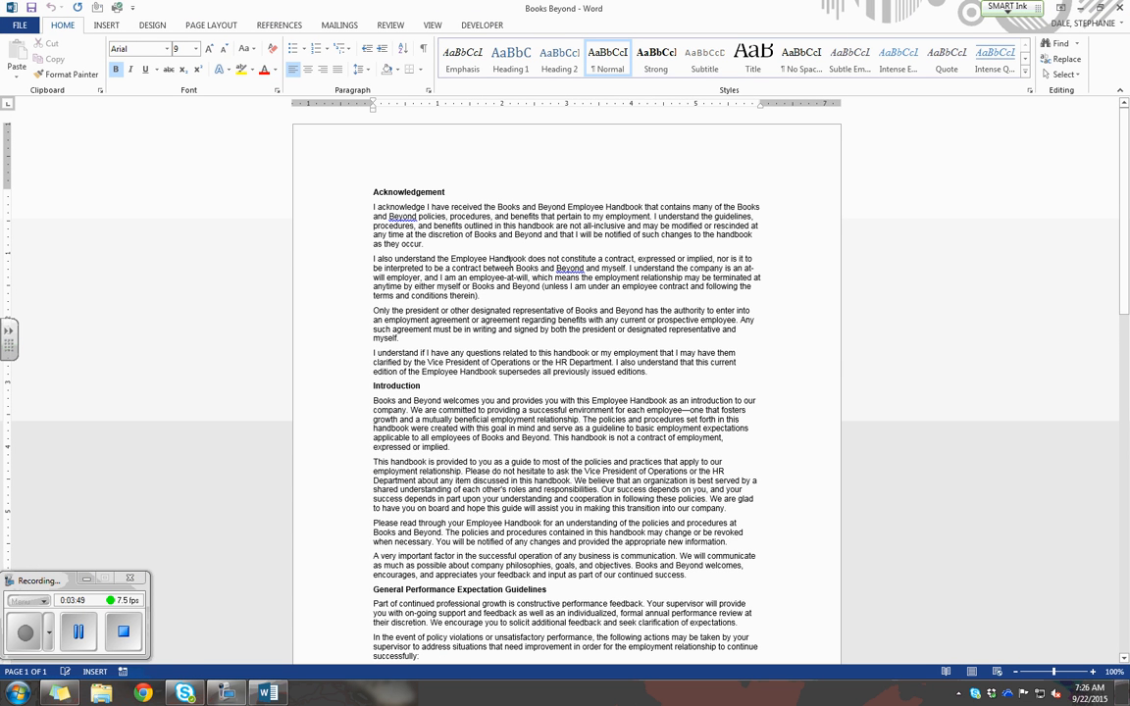
Start saving a copy of the document to the Houston County Board of Education OneDrive, in the My Practice Files folder.
click(17, 29)
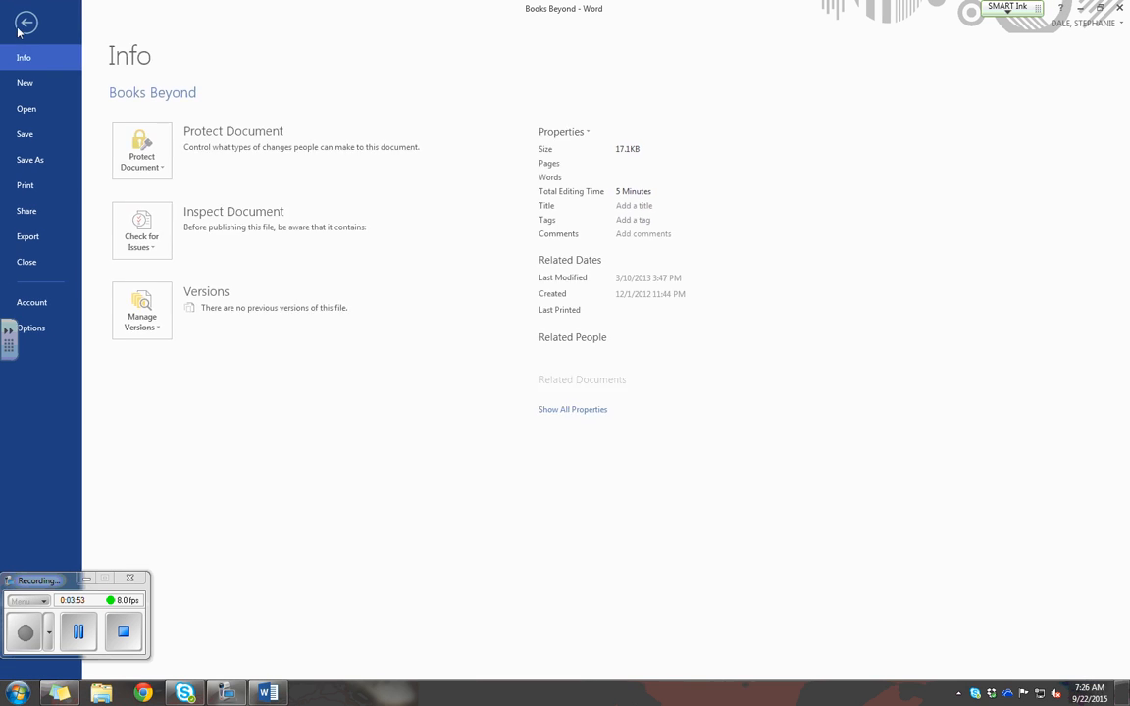
click(32, 162)
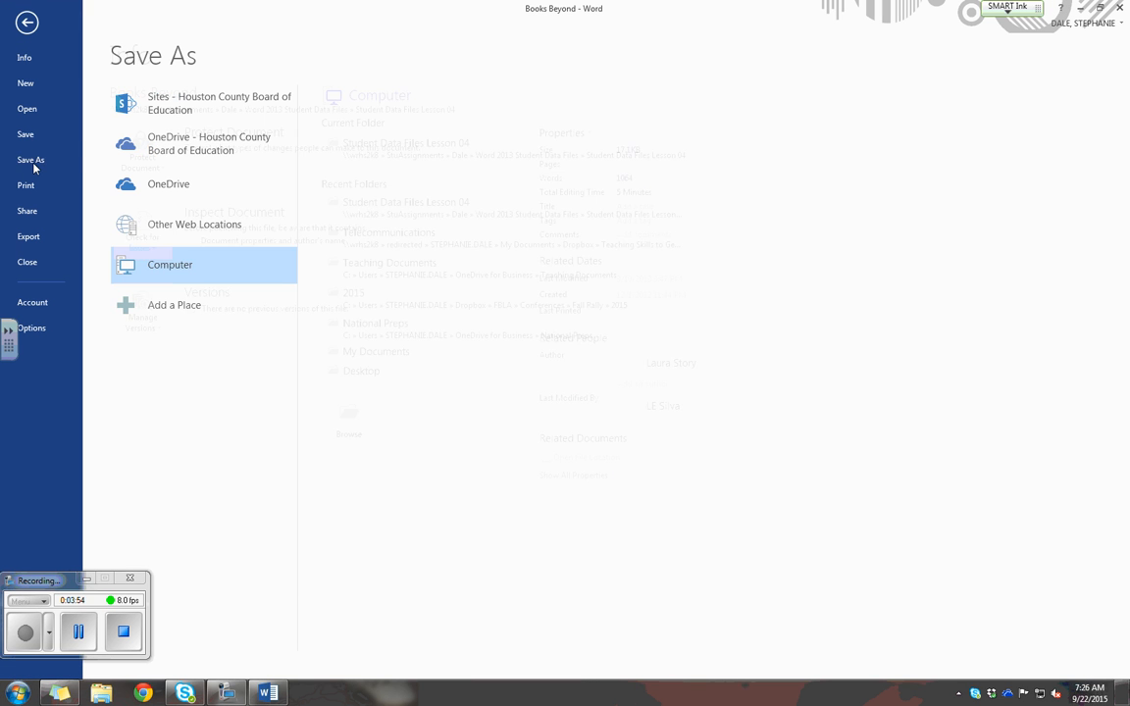
click(220, 160)
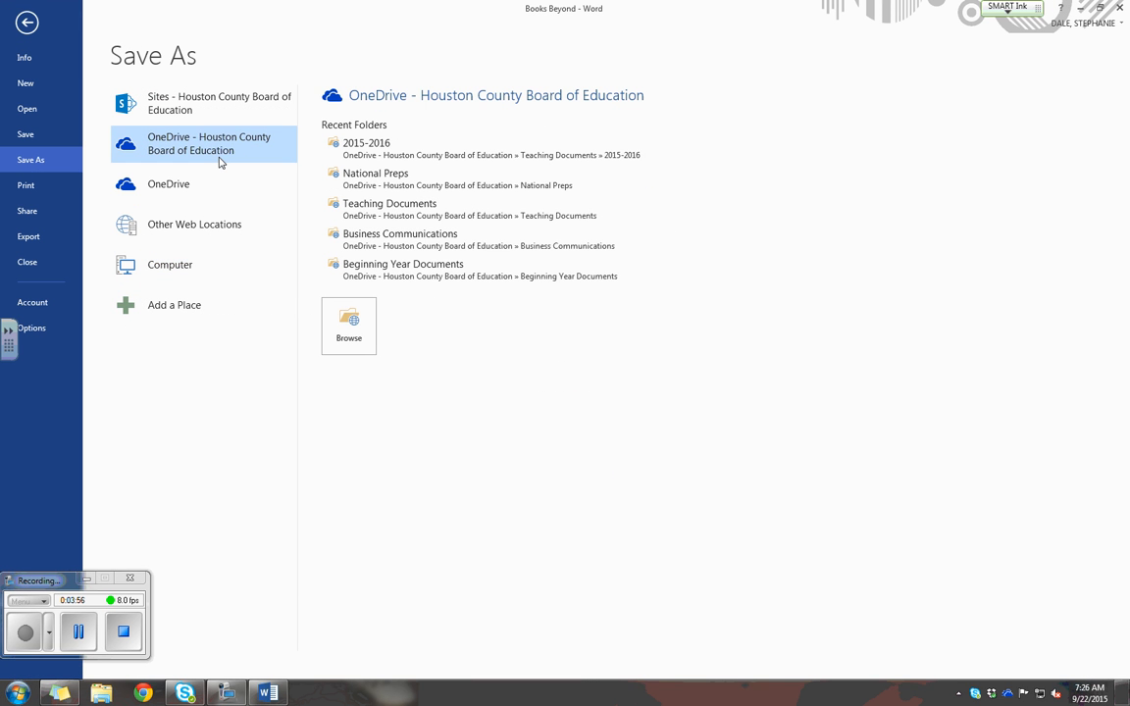
click(351, 336)
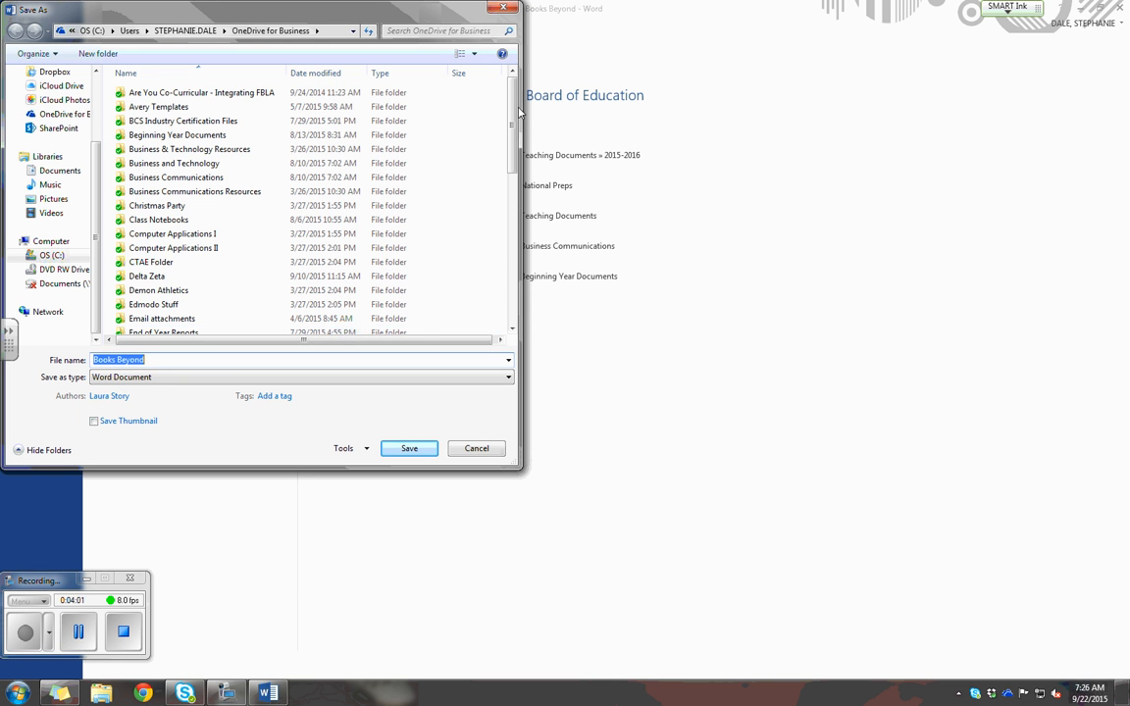
drag(513, 127, 510, 299)
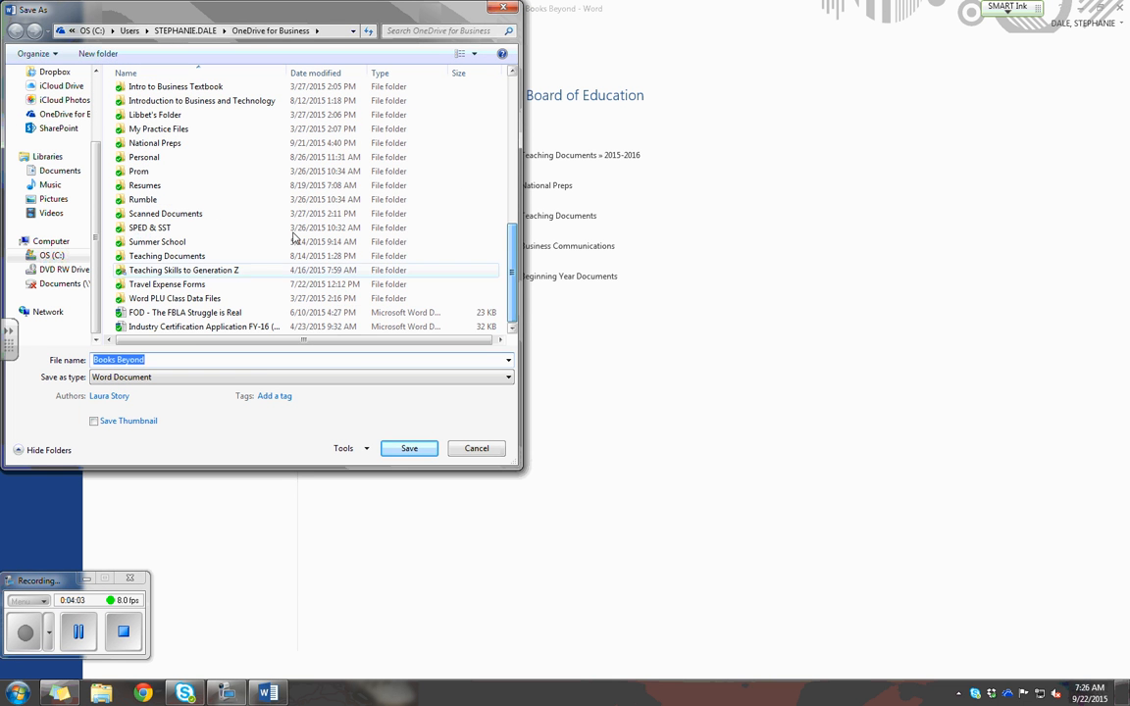
click(159, 132)
double_click(159, 132)
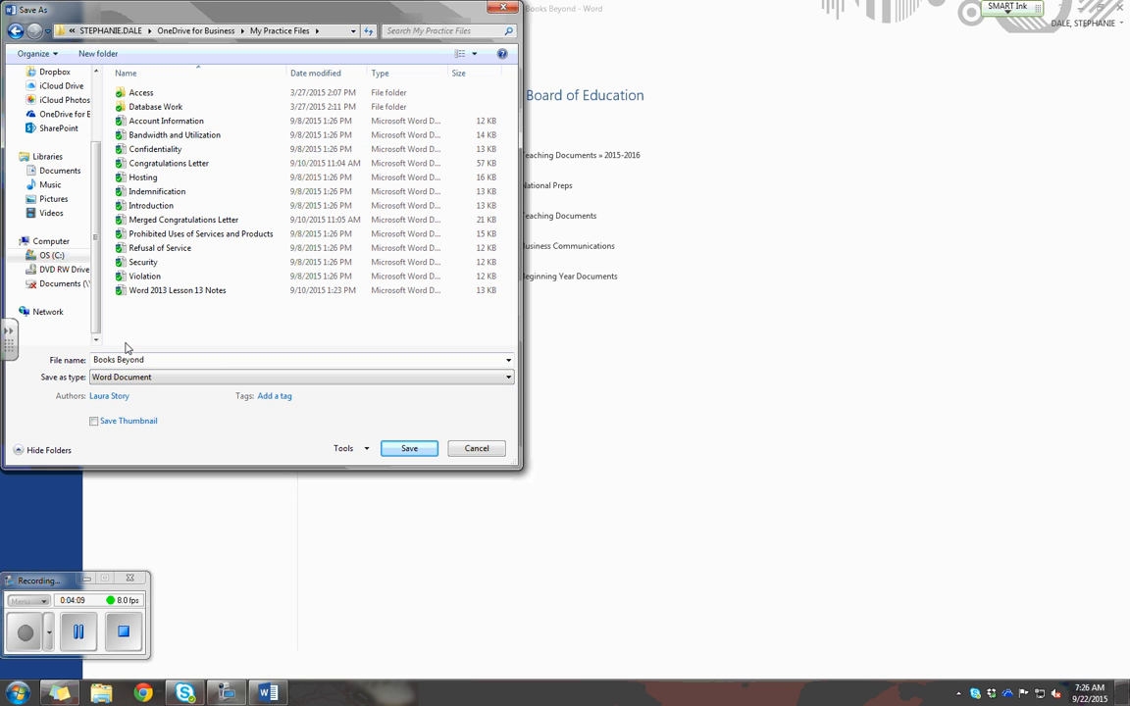
Name the copy Books Beyond Practice and save it as a Word document.
click(169, 361)
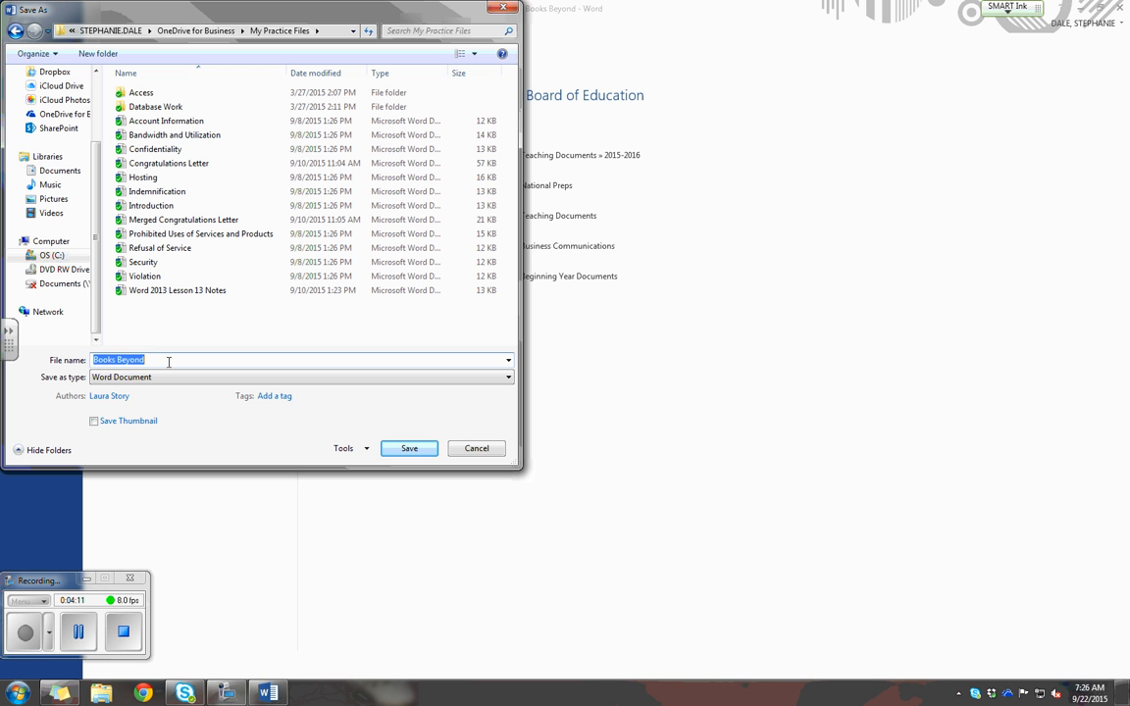
click(168, 361)
text(-)
key(BackSpace)
text(Practice)
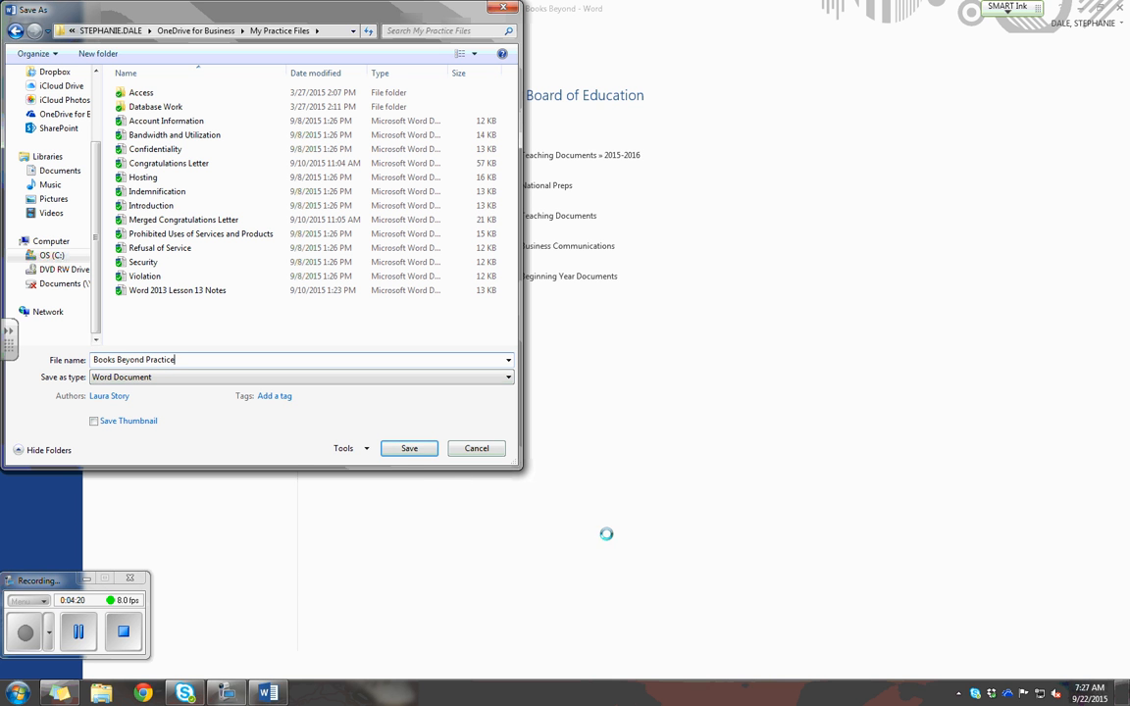
click(409, 448)
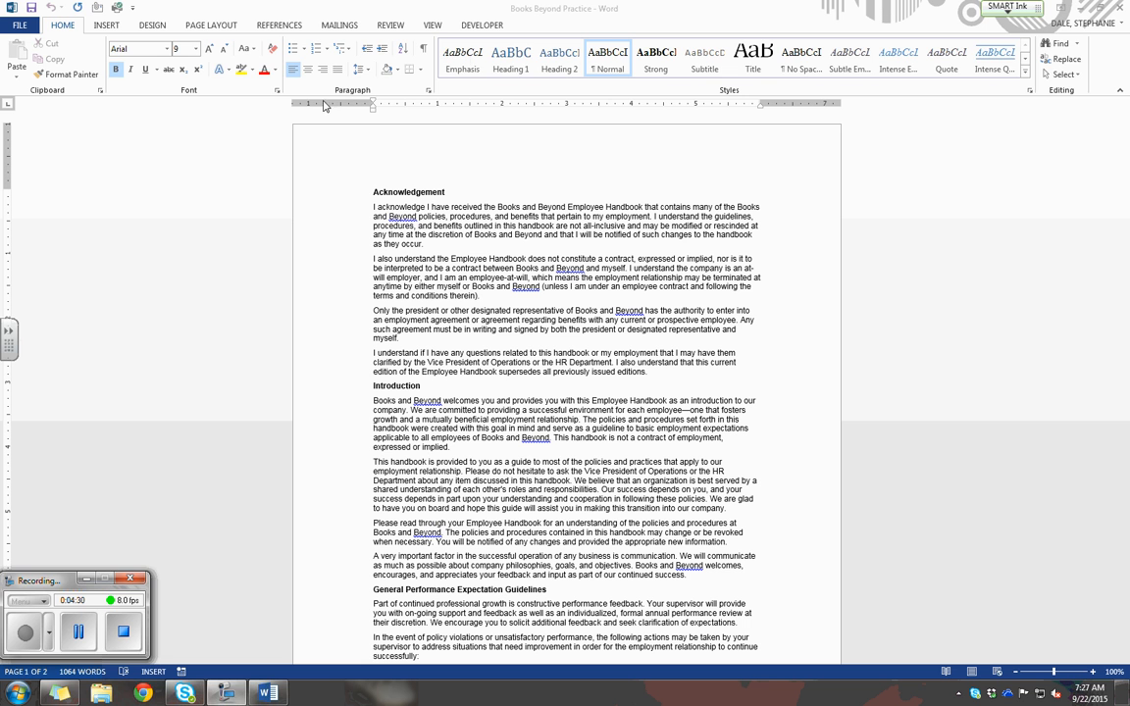
Zoom the document to page width.
click(435, 28)
click(433, 25)
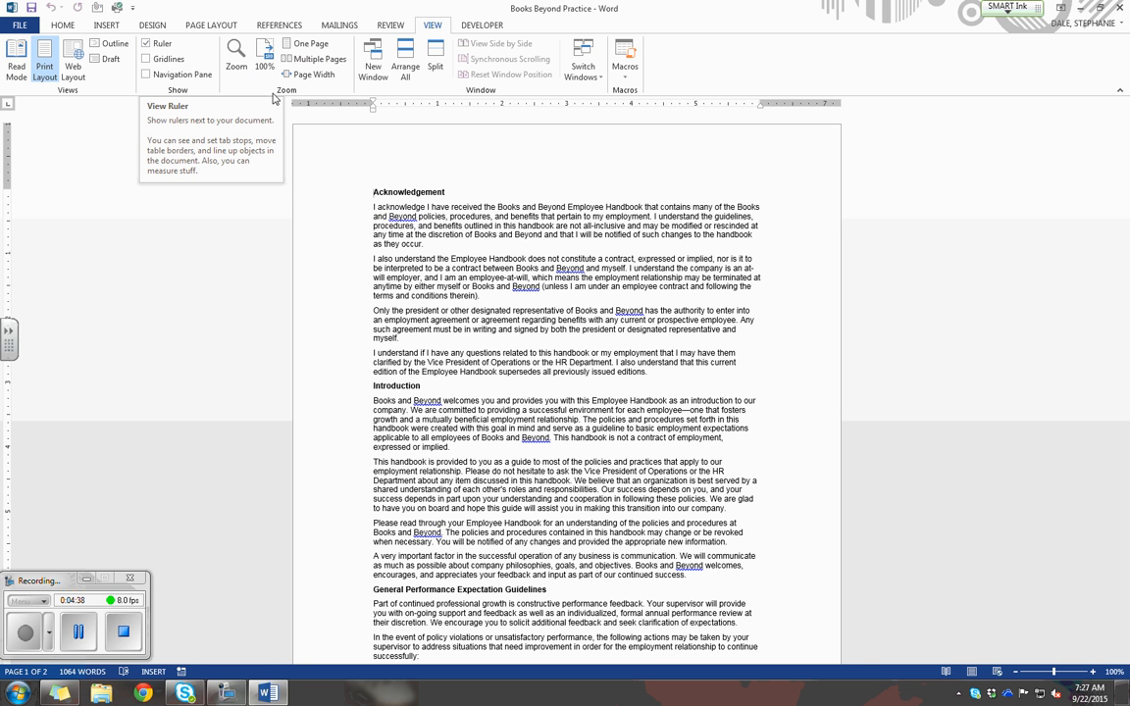
click(313, 75)
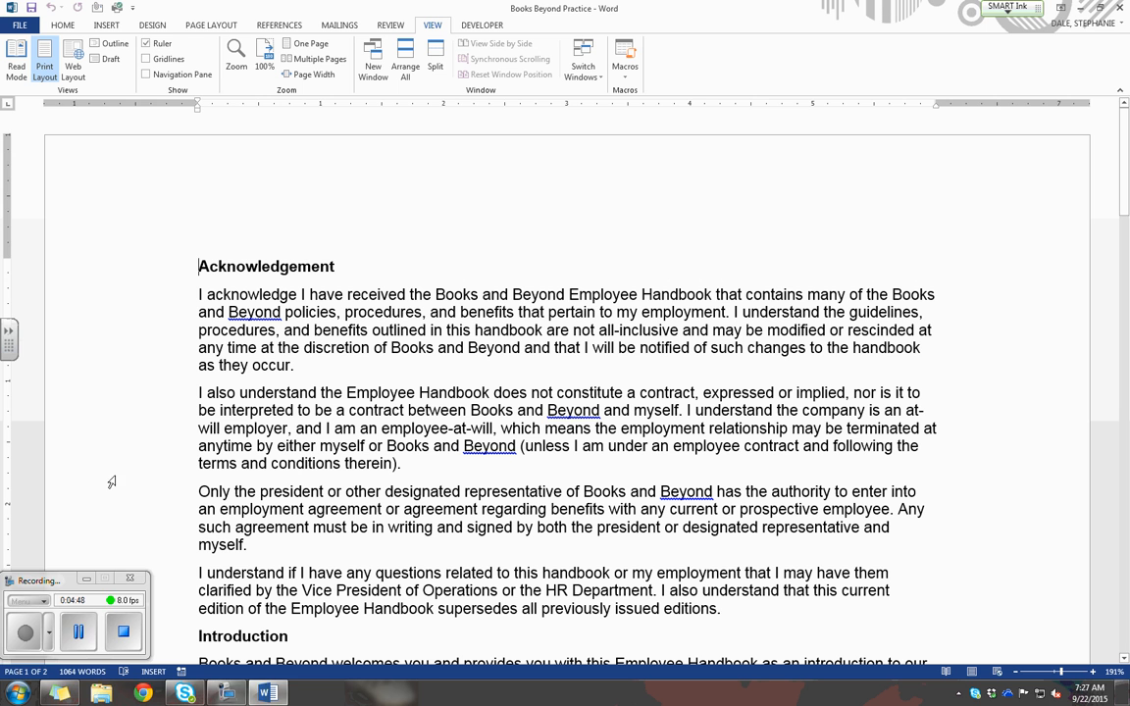
click(25, 631)
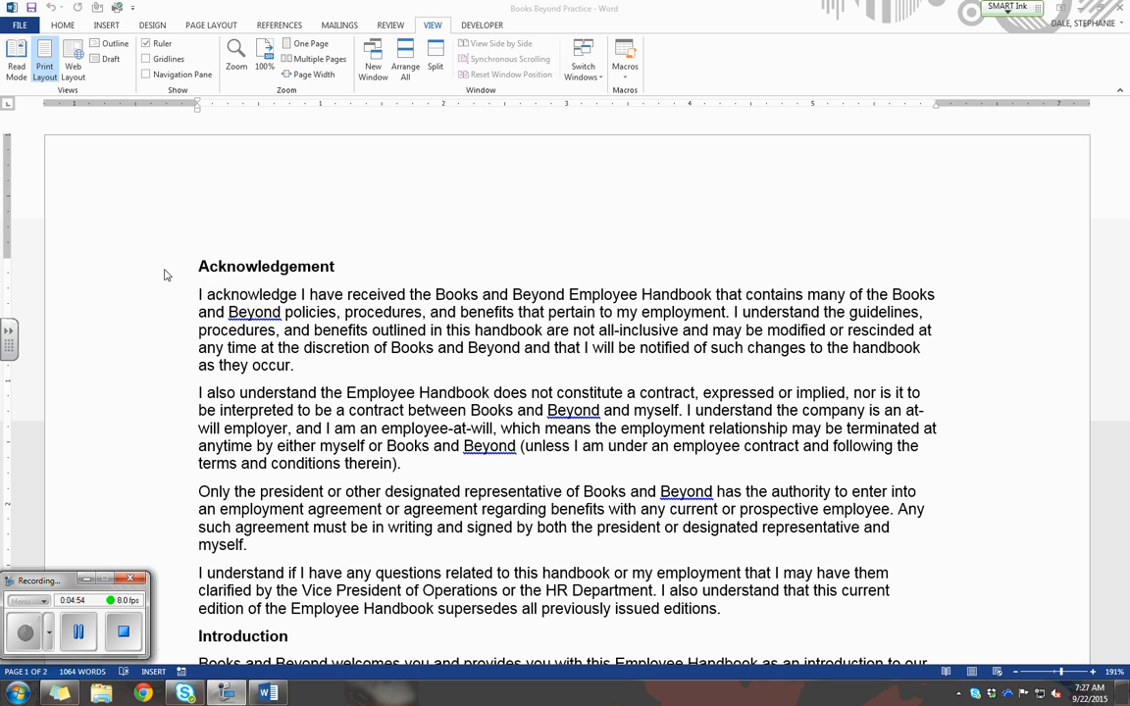
Apply a 0.5" first-line indent to the four body paragraphs under the Acknowledgement heading.
click(201, 265)
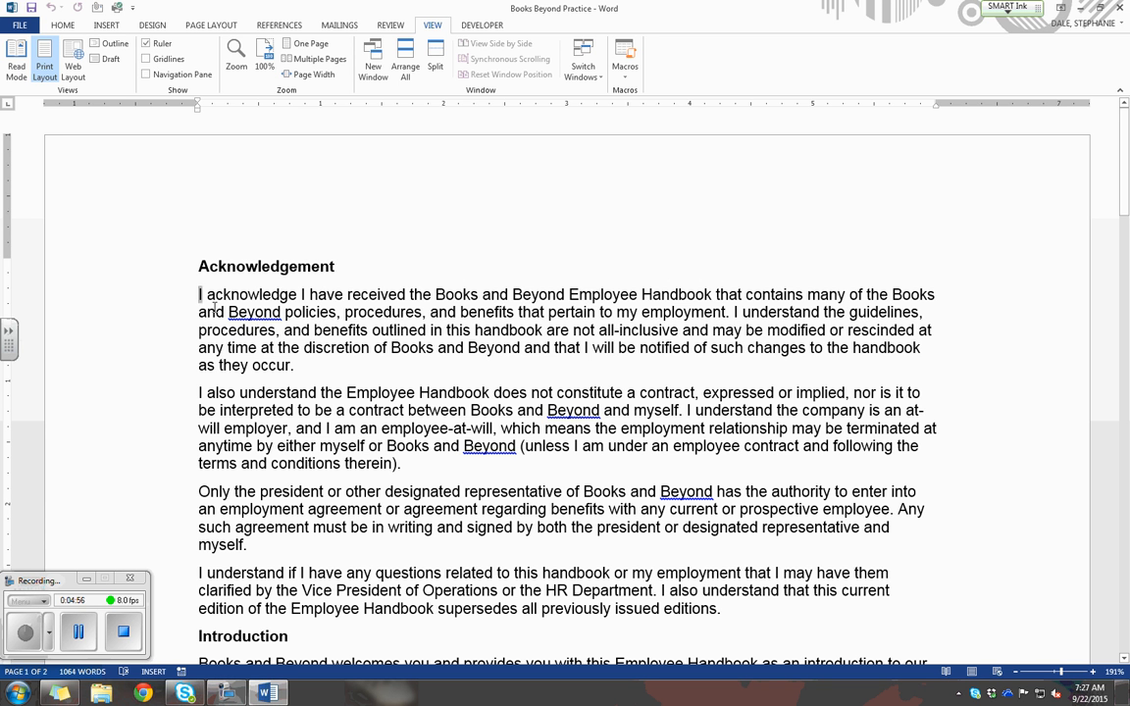
drag(199, 294, 764, 616)
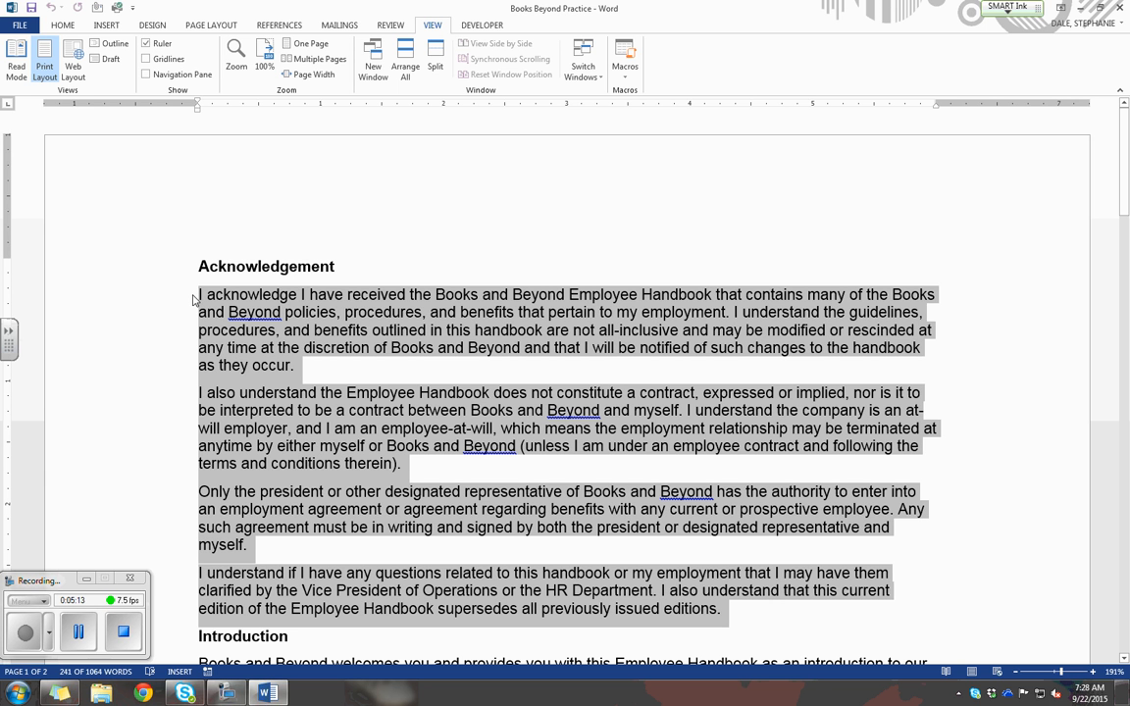
click(62, 25)
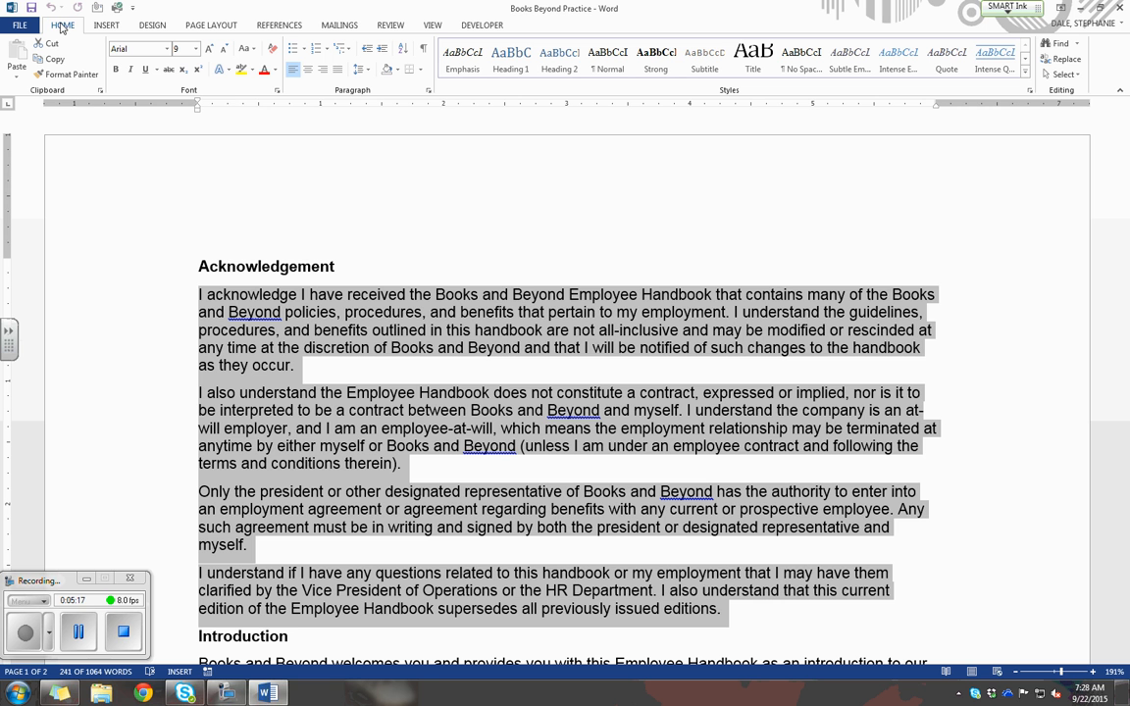
click(428, 90)
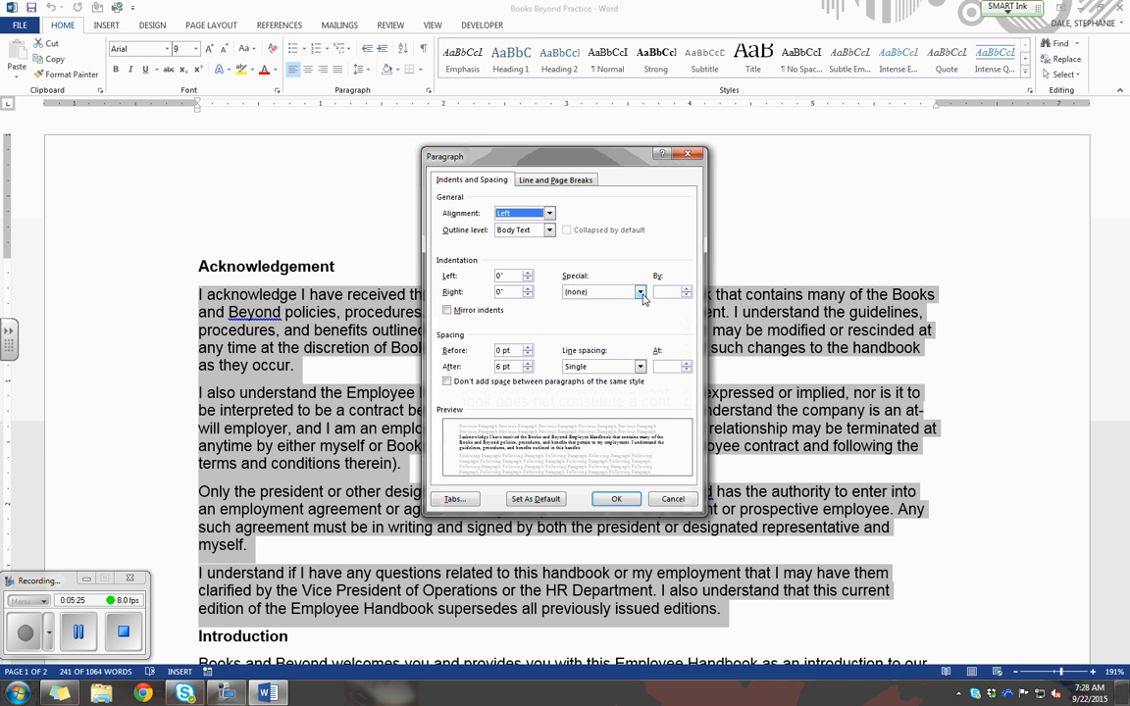
click(640, 292)
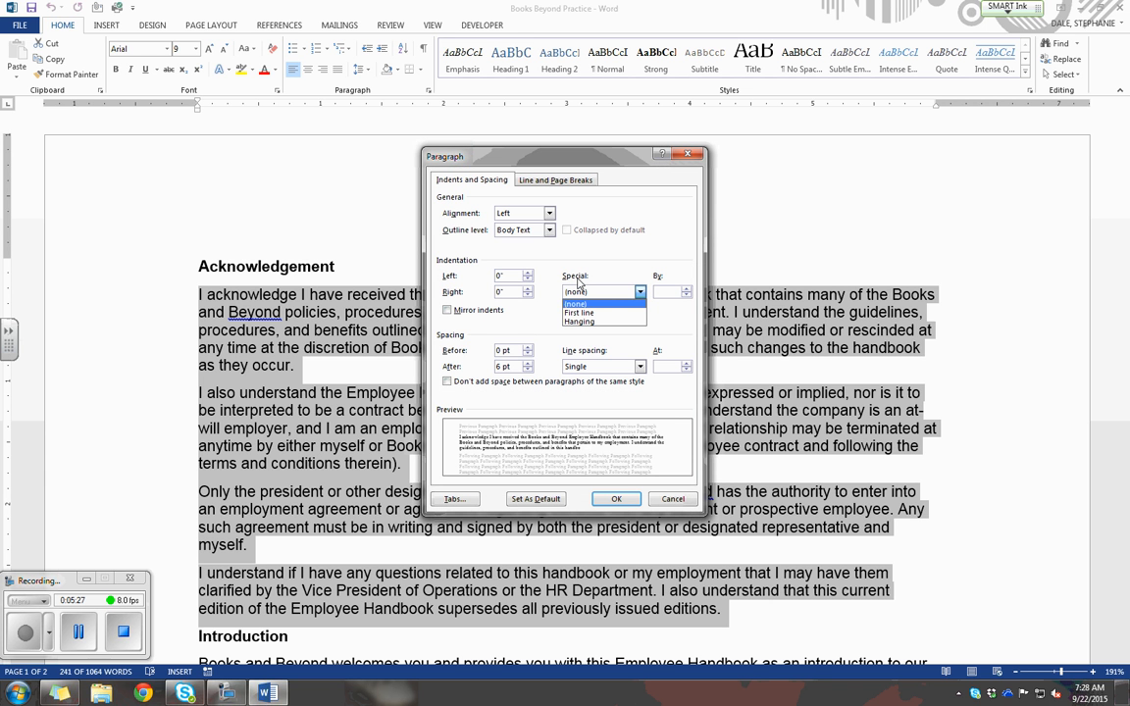
click(610, 313)
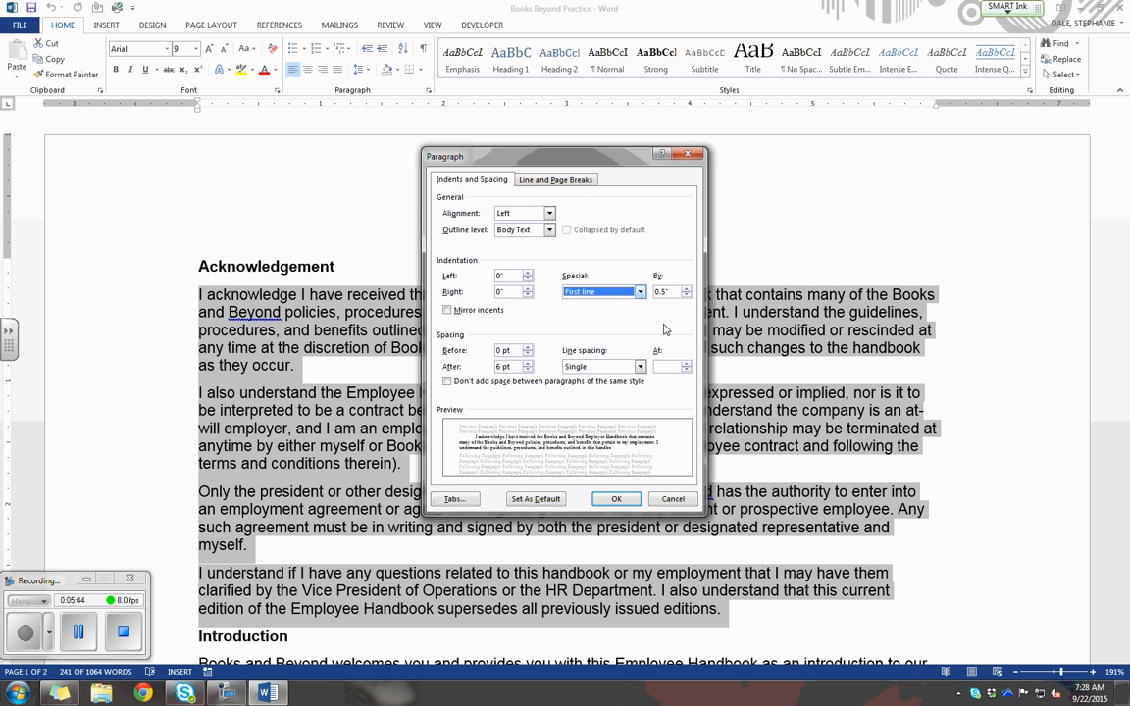
click(614, 498)
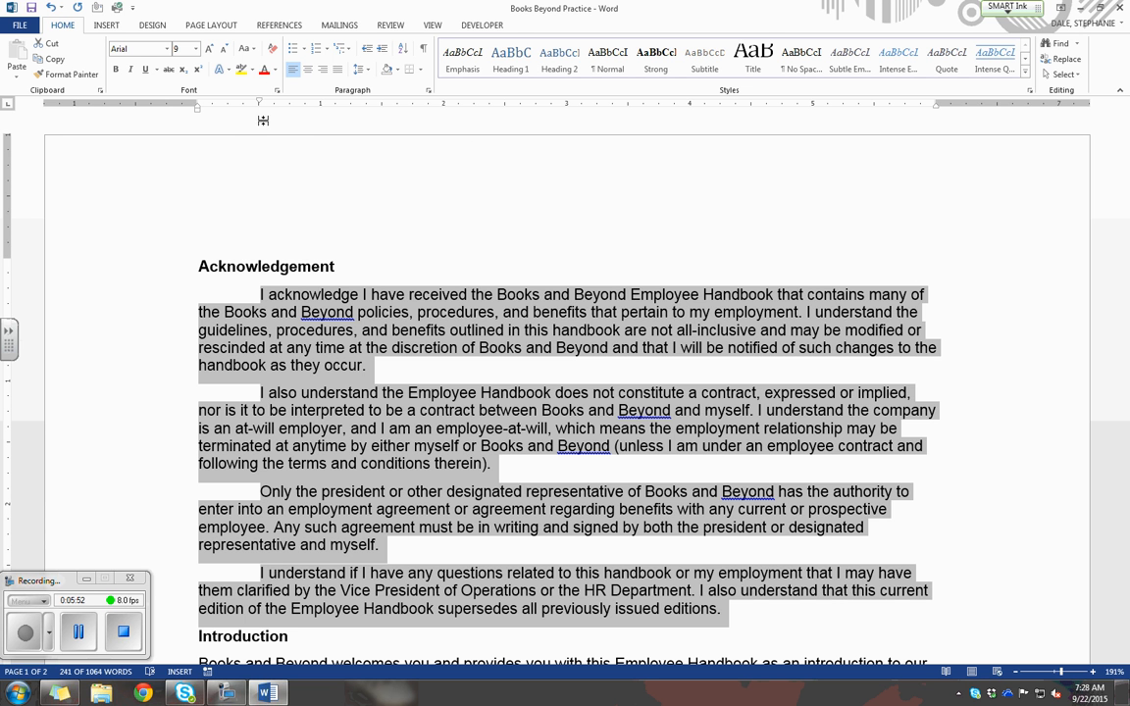
click(79, 632)
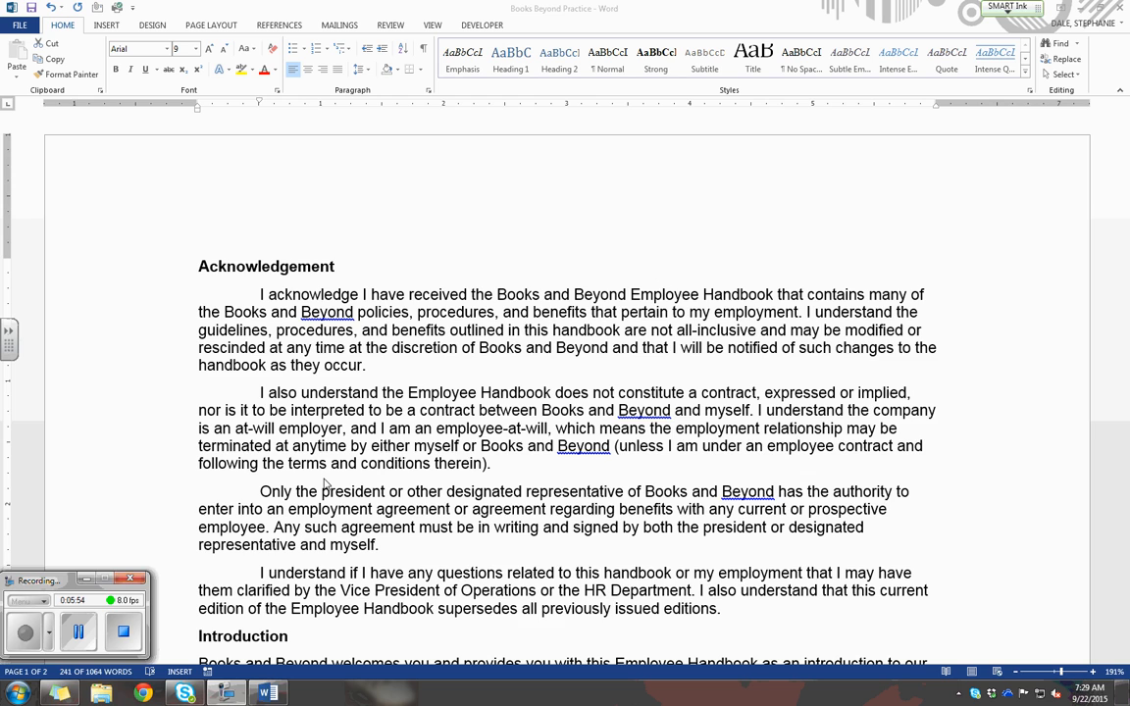
Apply a 0.5" first-line indent to the four body paragraphs under the Introduction heading using the ruler's indent marker.
click(316, 391)
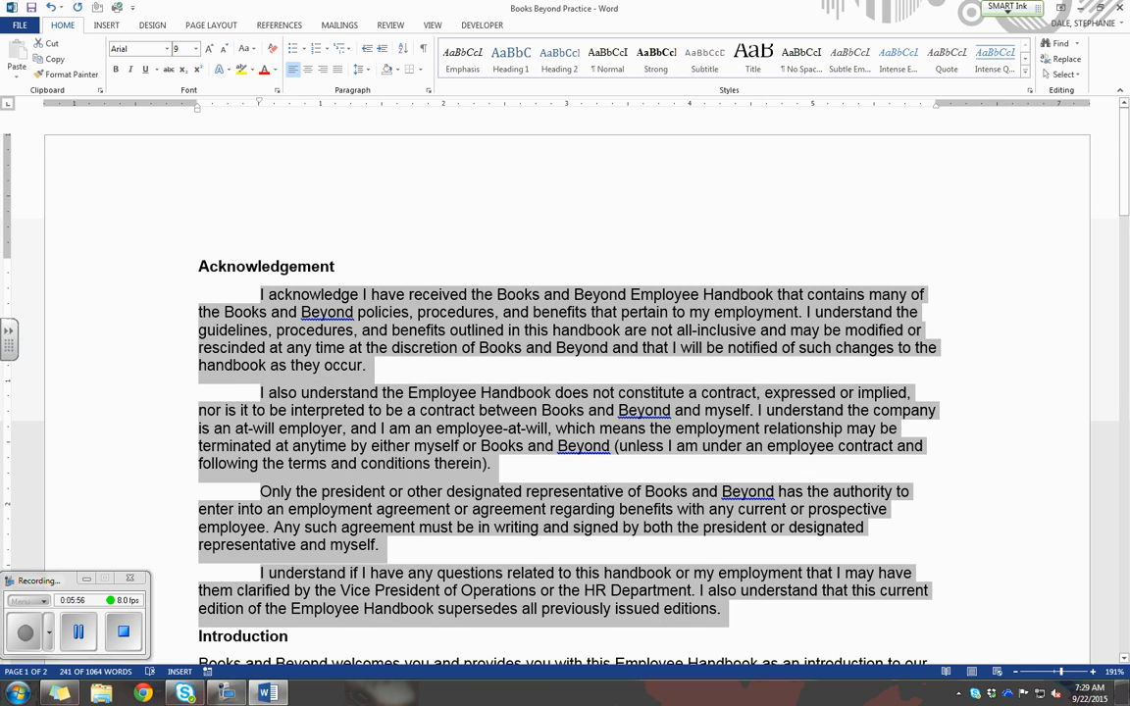
click(359, 390)
scroll(359, 385, down, 2)
scroll(358, 384, down, 6)
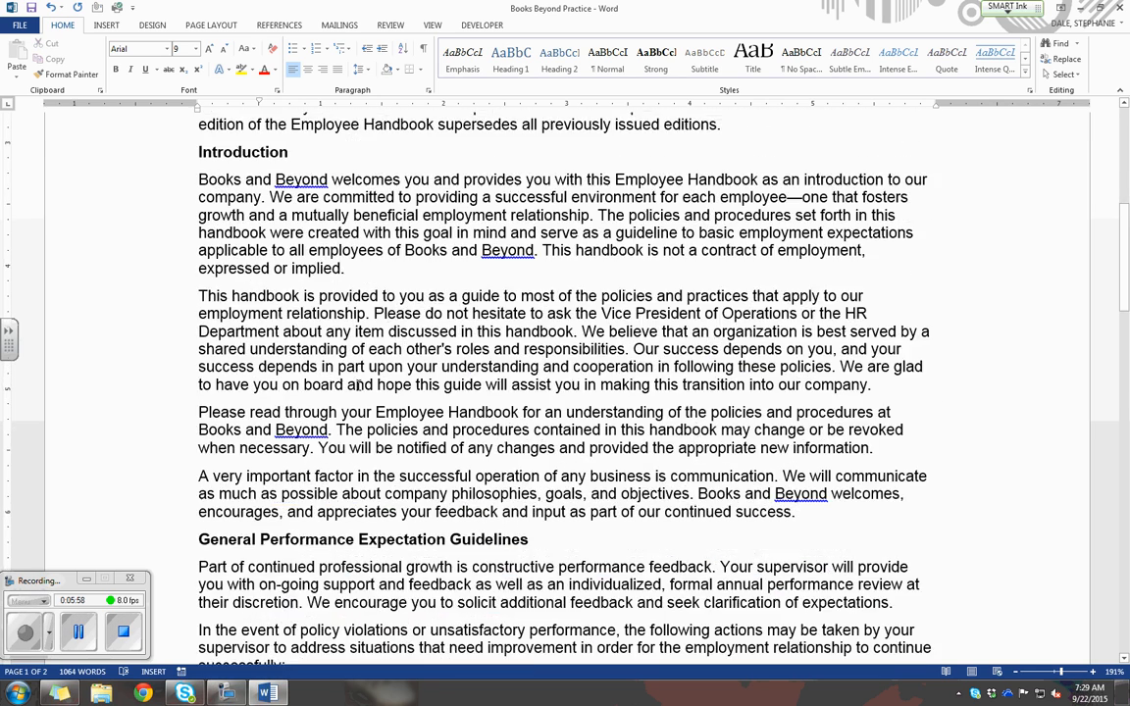
scroll(360, 384, down, 1)
scroll(360, 385, up, 1)
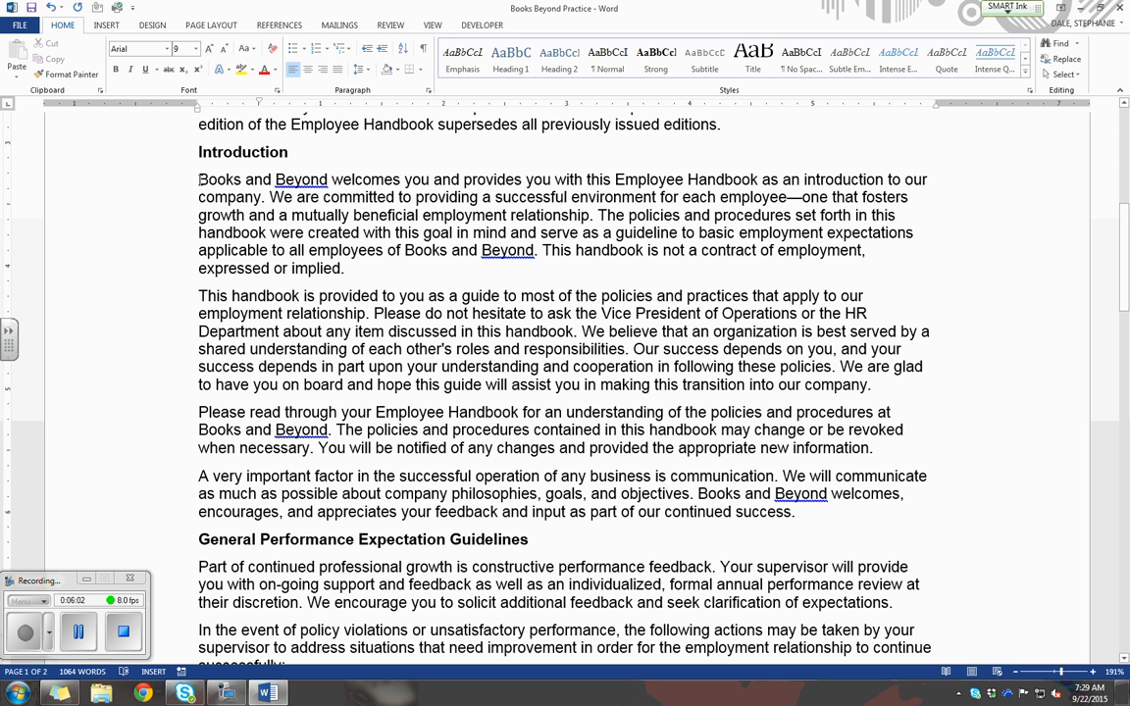
drag(185, 179, 804, 503)
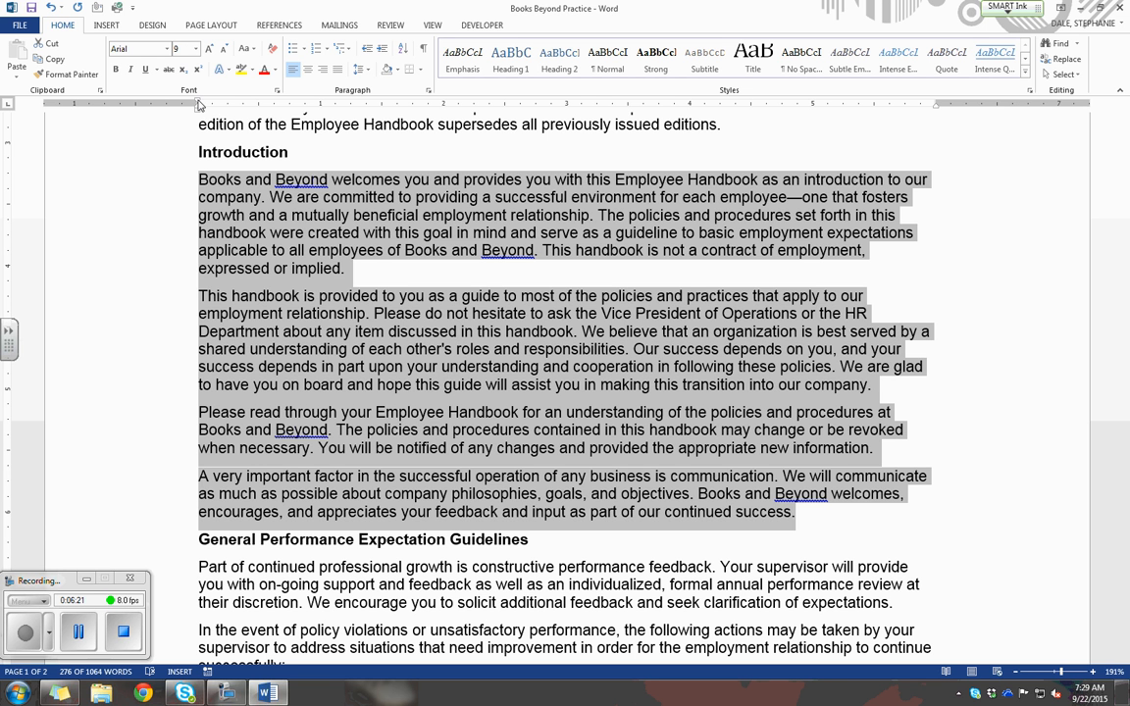
drag(199, 103, 260, 106)
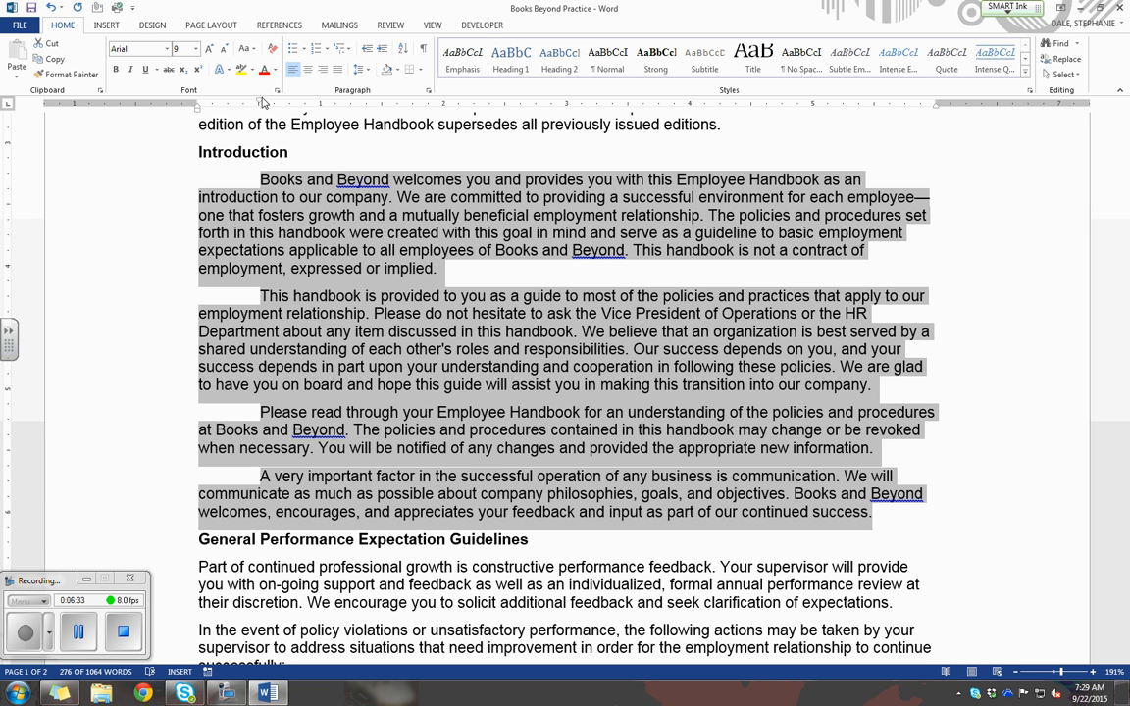
Apply a 0.5" first-line indent to the first two paragraphs and the numbered list under General Performance Expectation Guidelines through the paragraph settings.
scroll(310, 192, up, 1)
scroll(310, 191, up, 4)
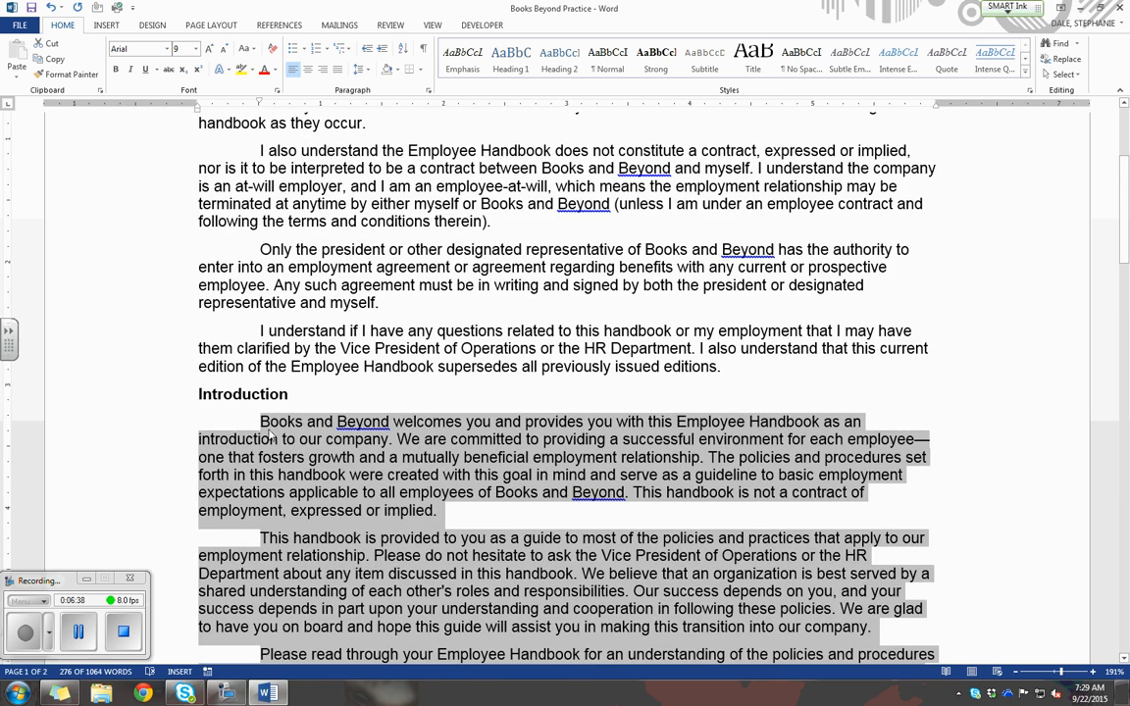
scroll(246, 393, down, 4)
scroll(270, 431, down, 1)
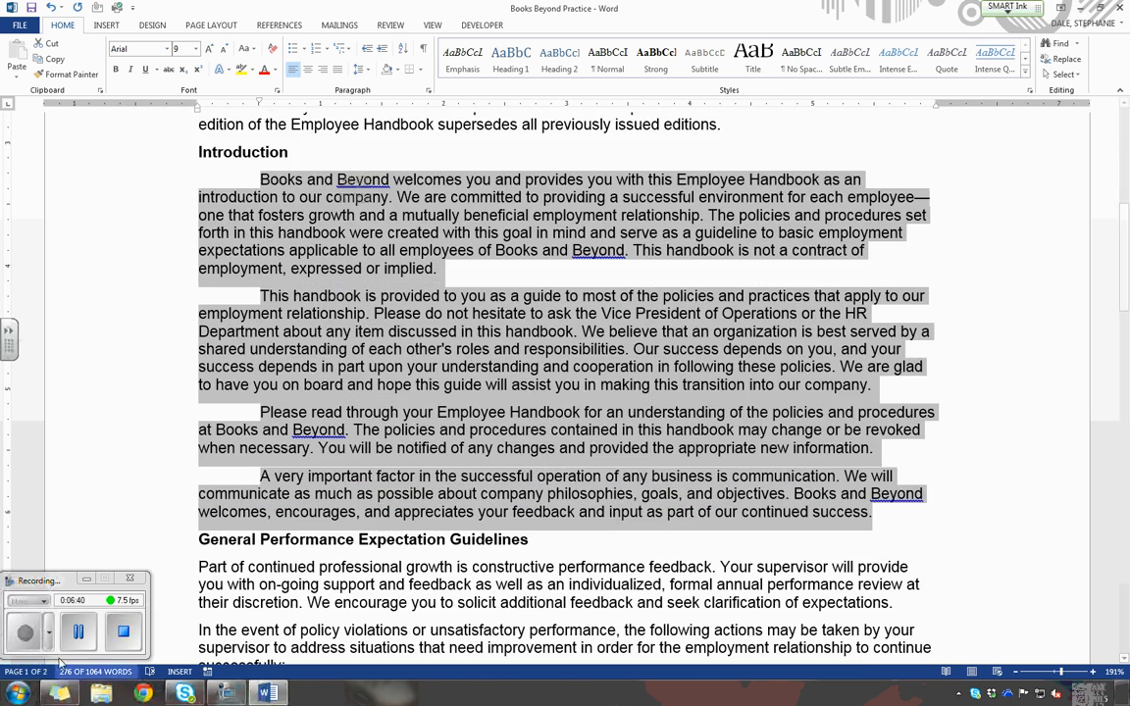
key(ctrl+End)
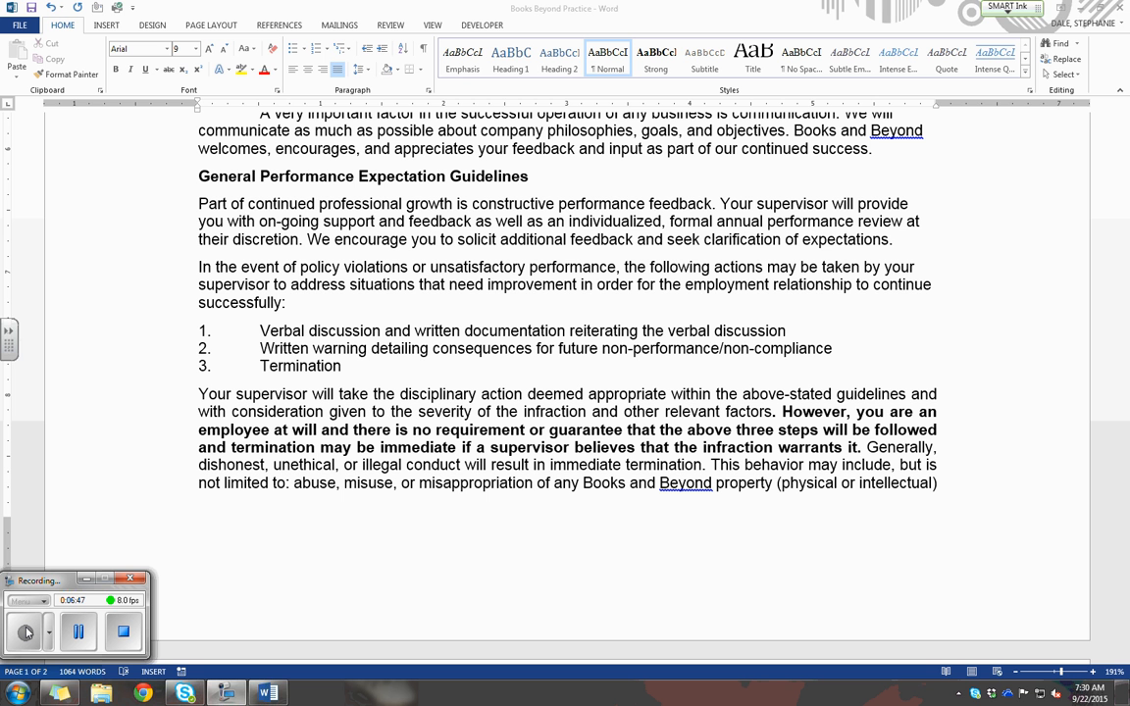
click(45, 347)
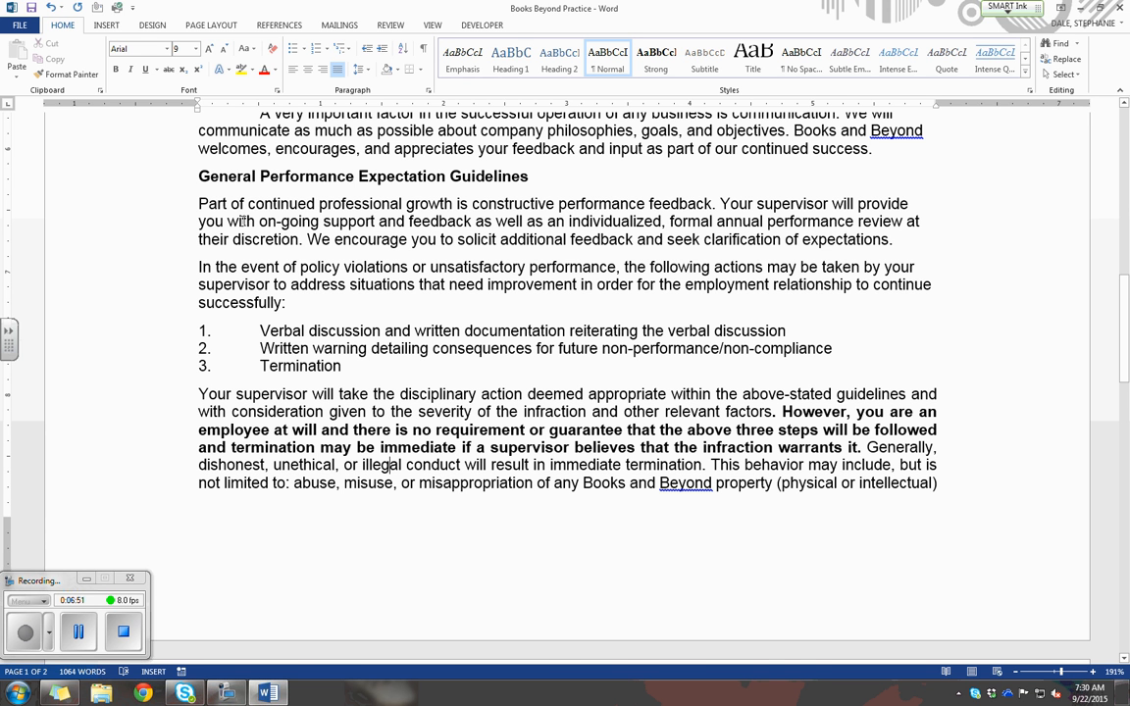
scroll(243, 222, down, 5)
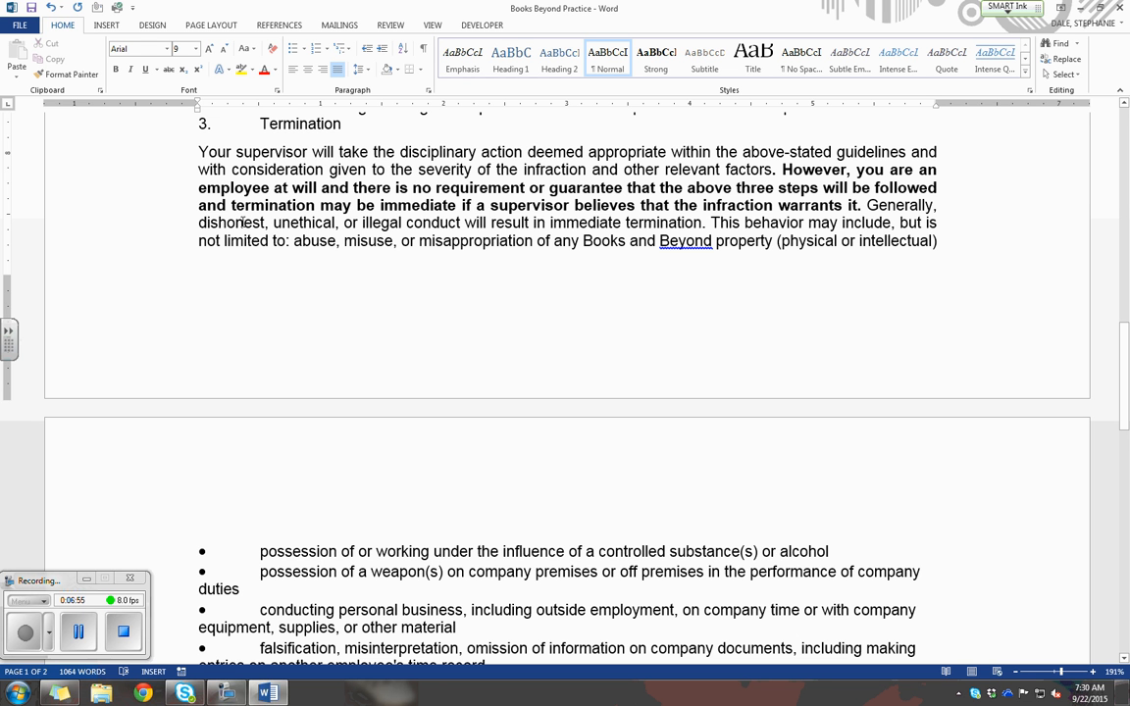
scroll(242, 222, up, 6)
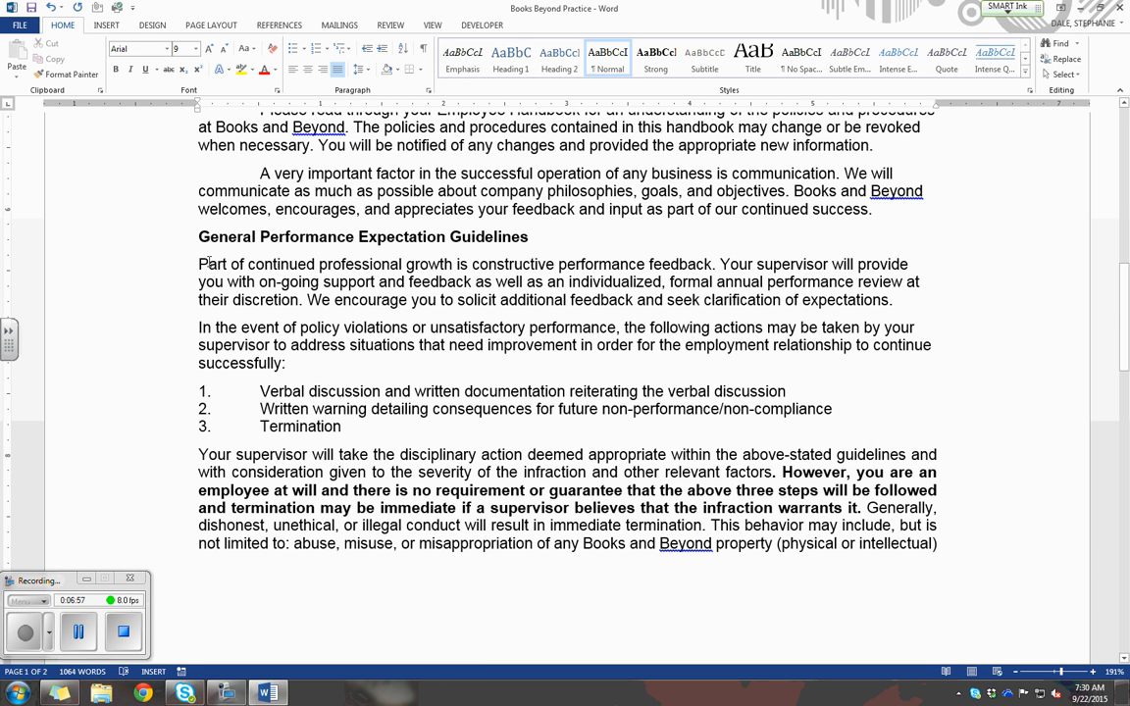
drag(214, 273, 357, 430)
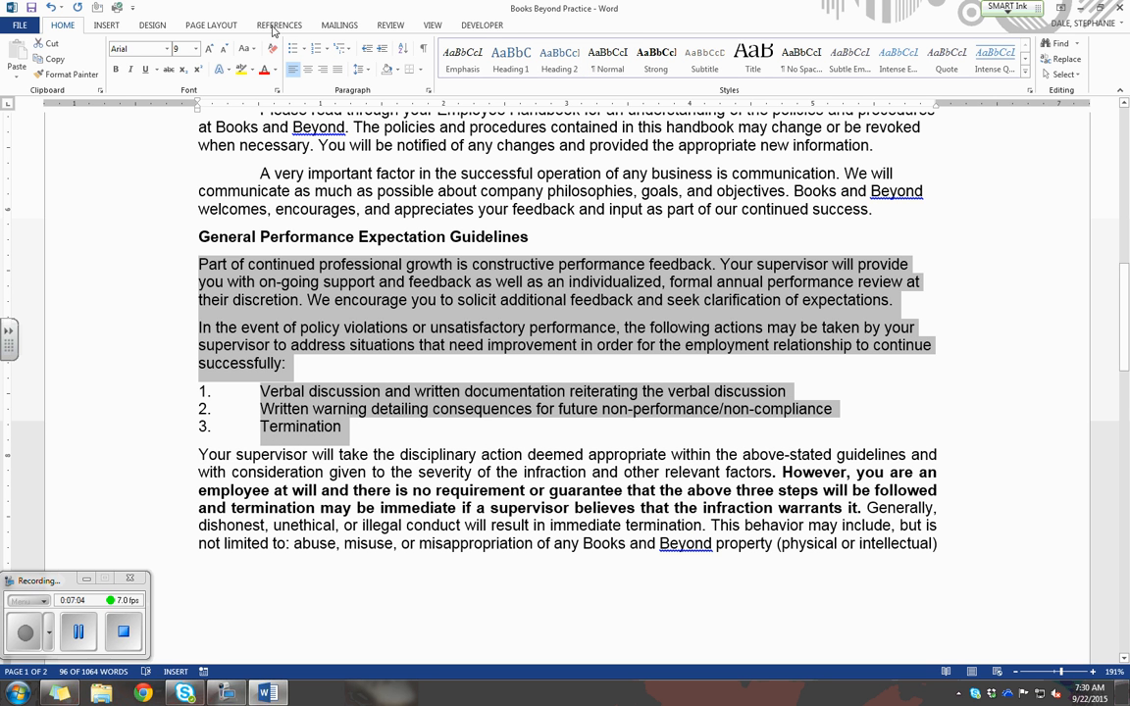
click(210, 24)
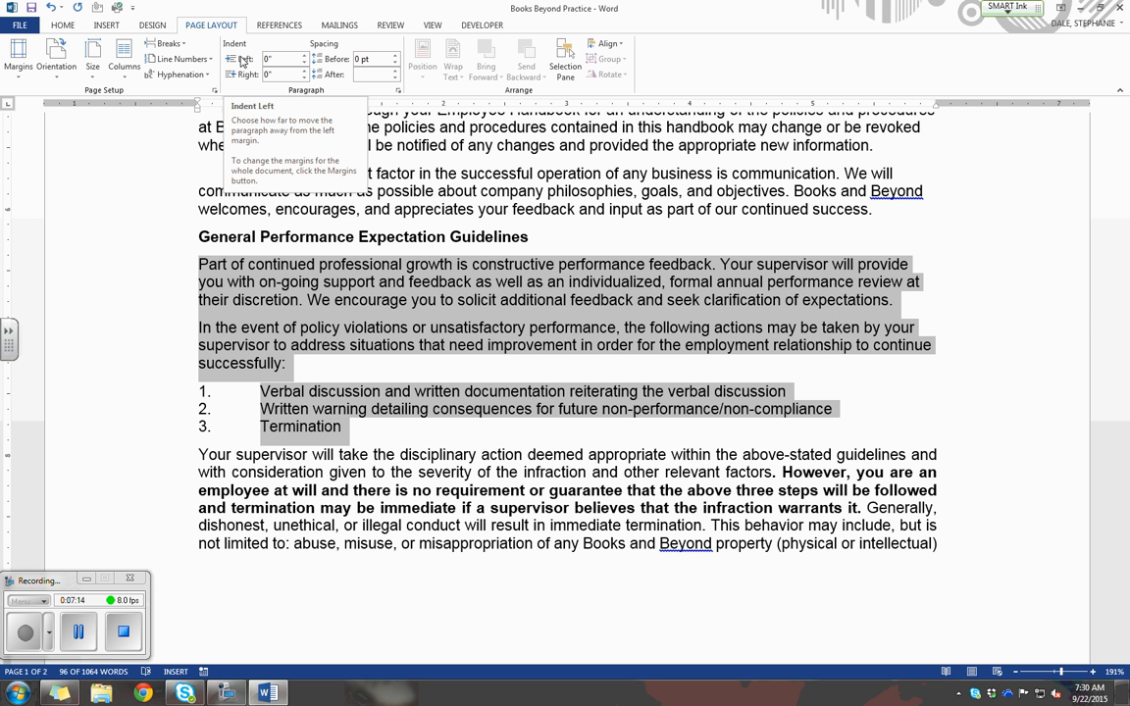
click(398, 91)
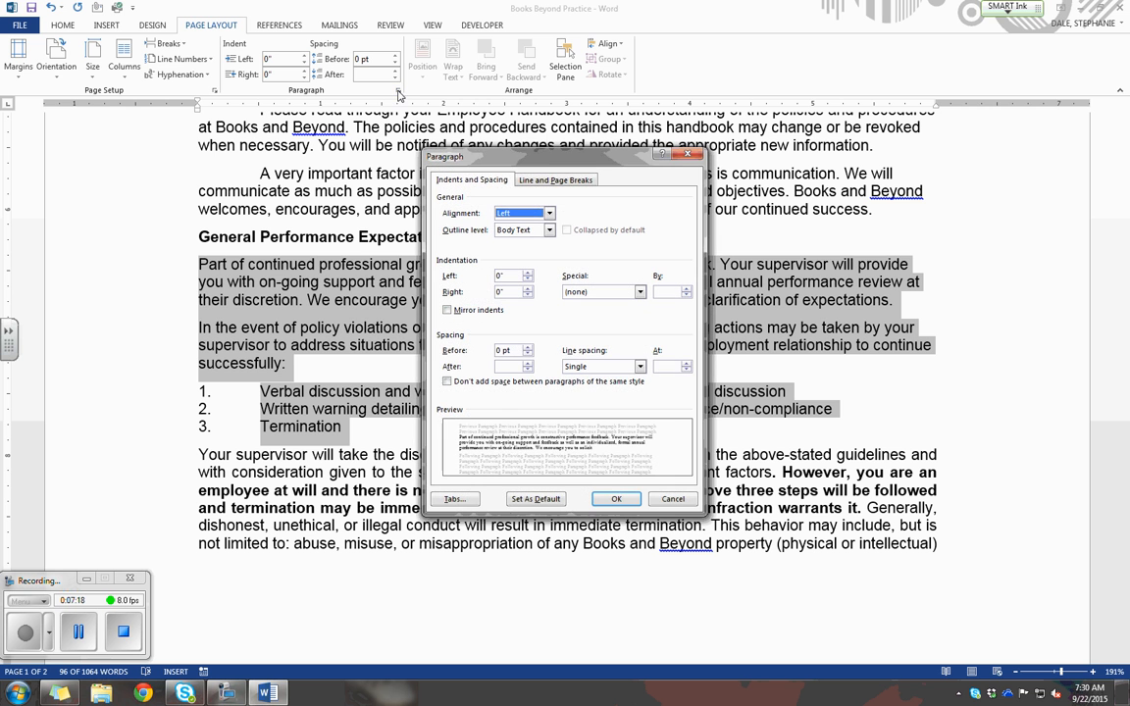
drag(482, 149, 434, 141)
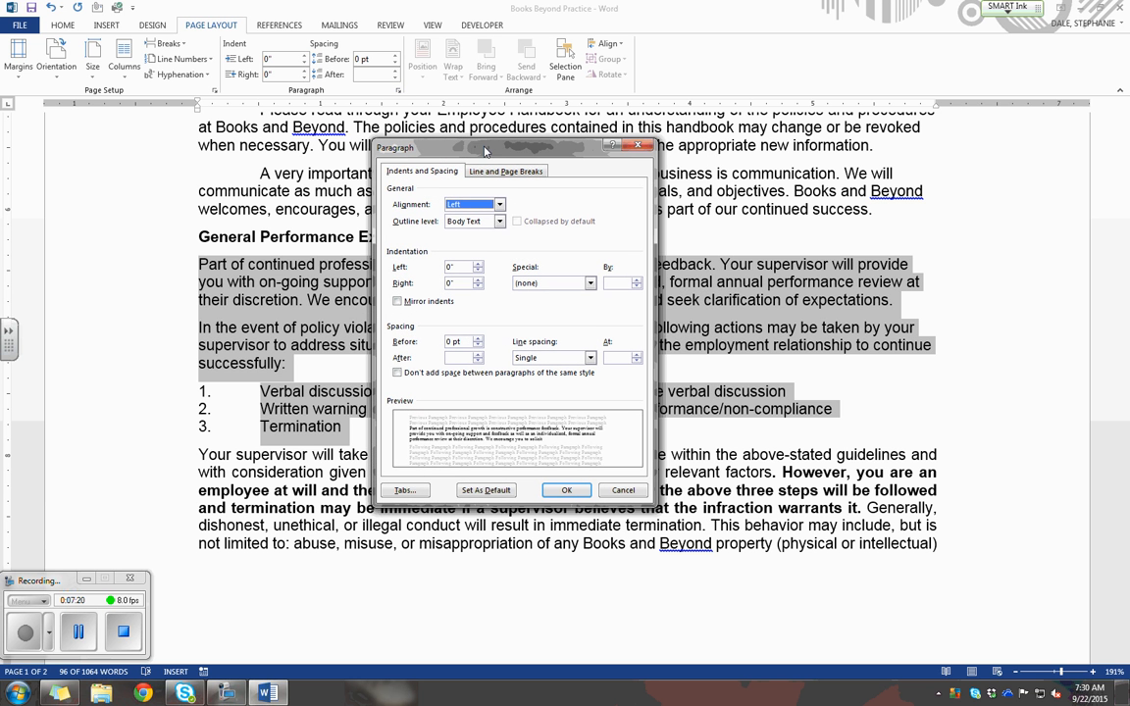
click(588, 282)
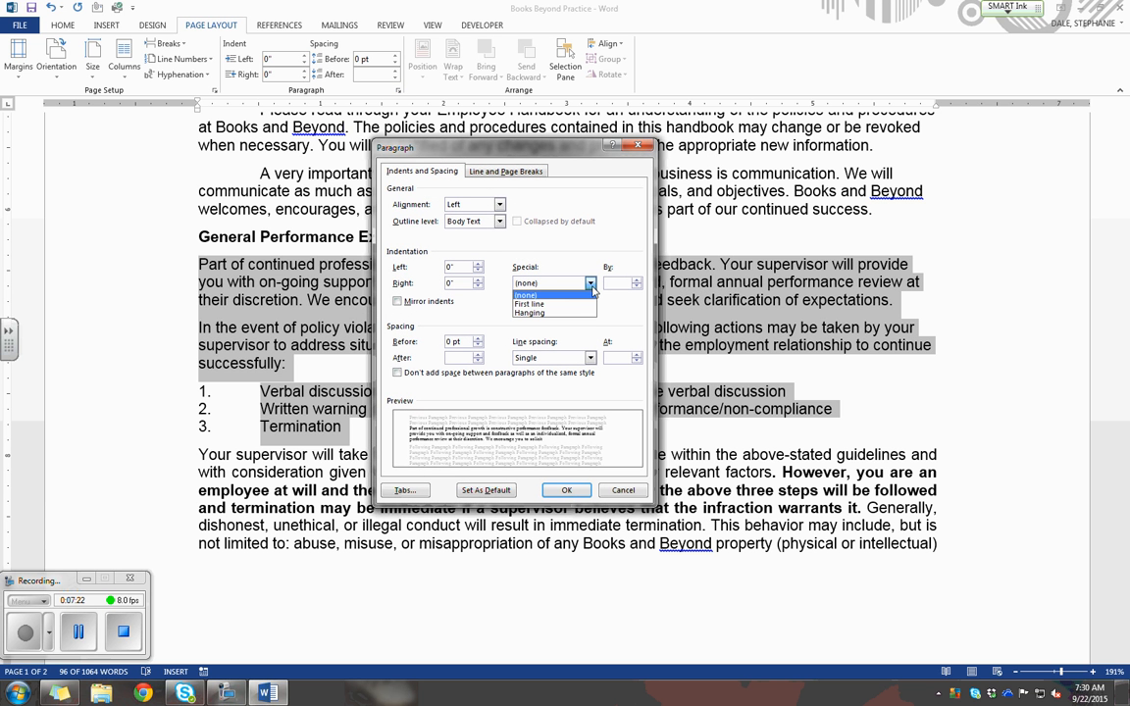
click(589, 305)
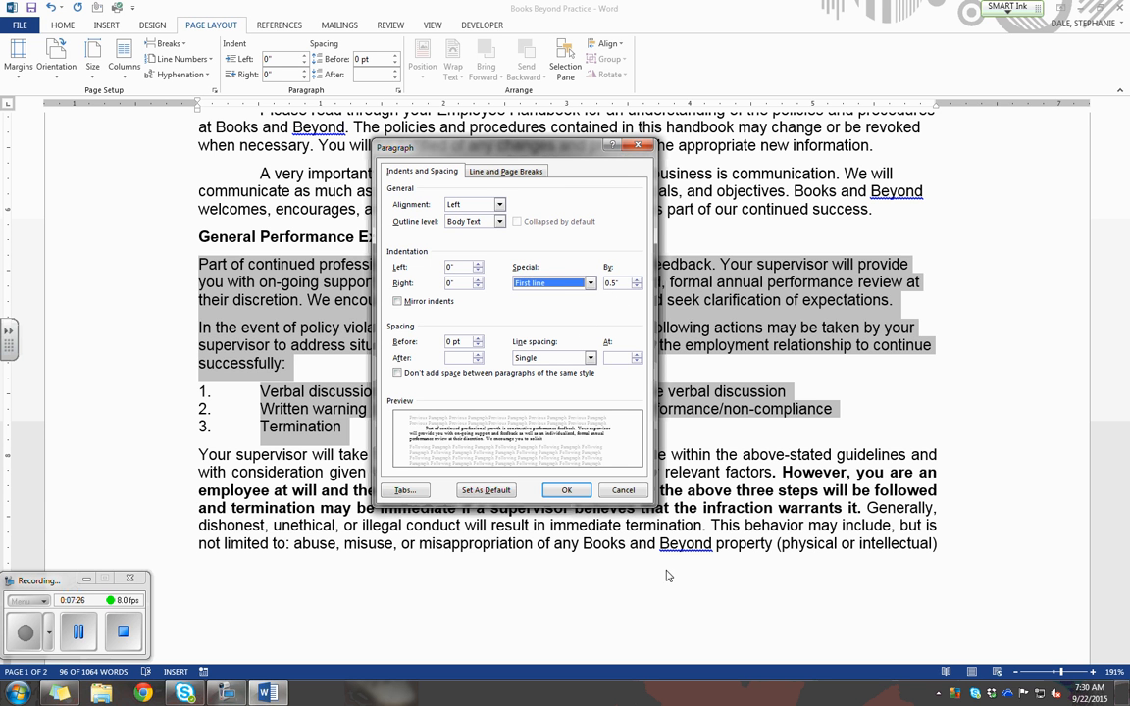
click(577, 492)
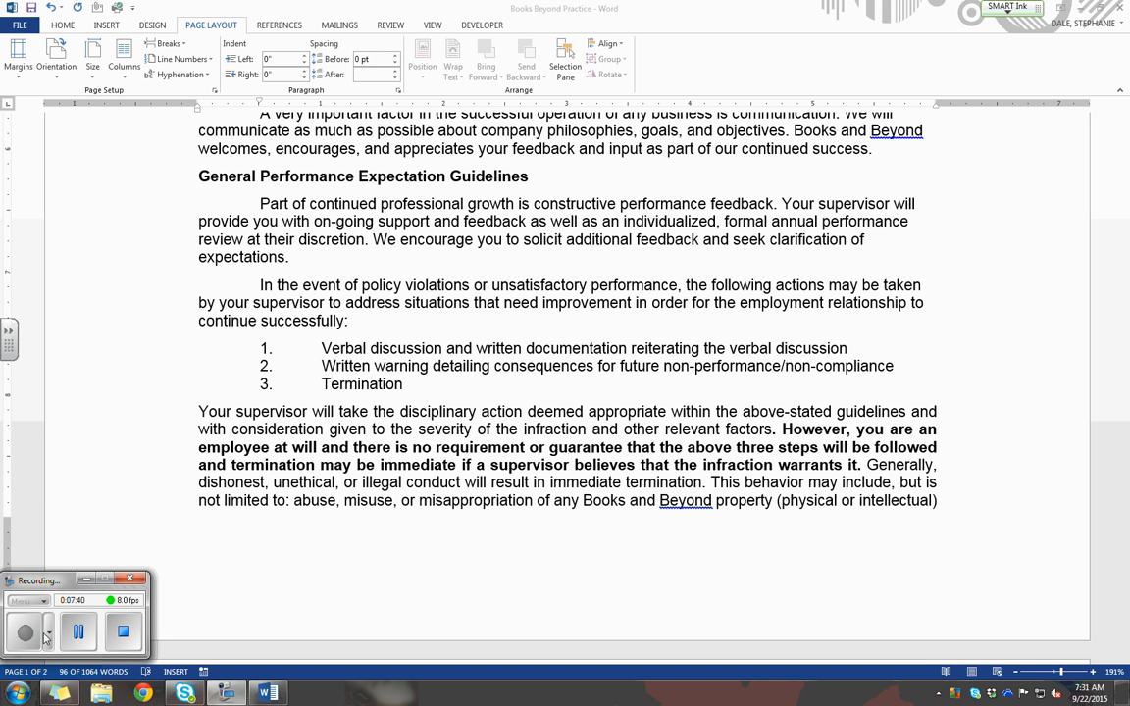
Change the first two paragraphs under Acknowledgement to a 0.5" hanging indent through the paragraph settings.
click(289, 270)
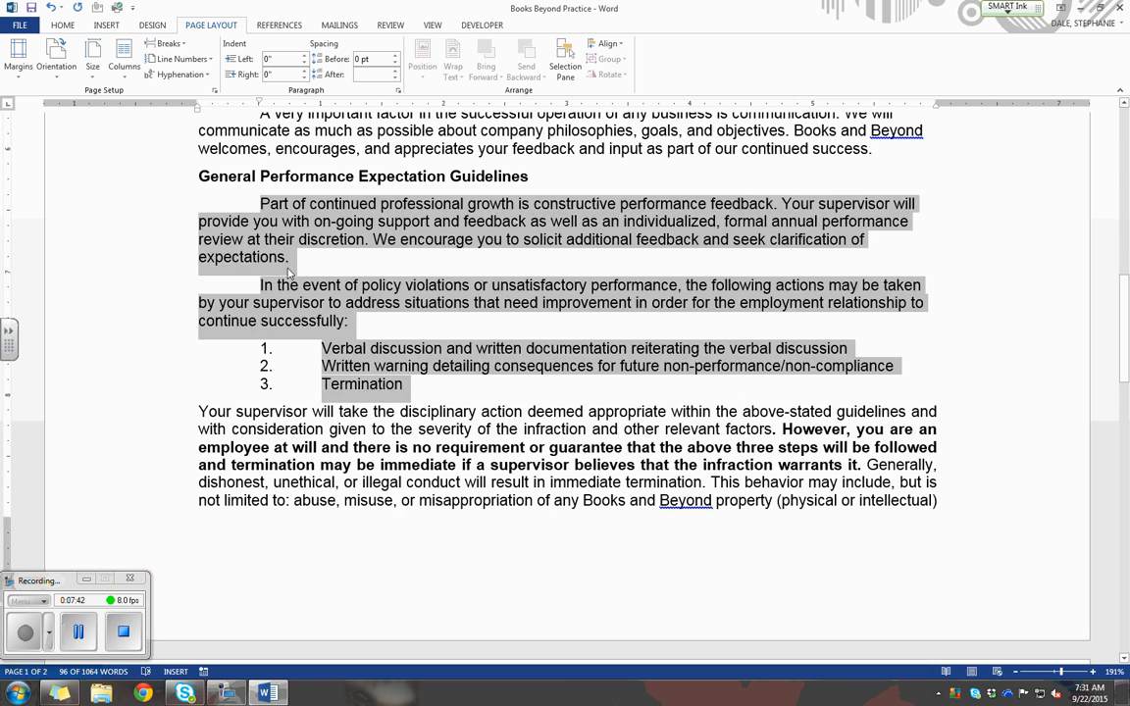
scroll(288, 269, up, 10)
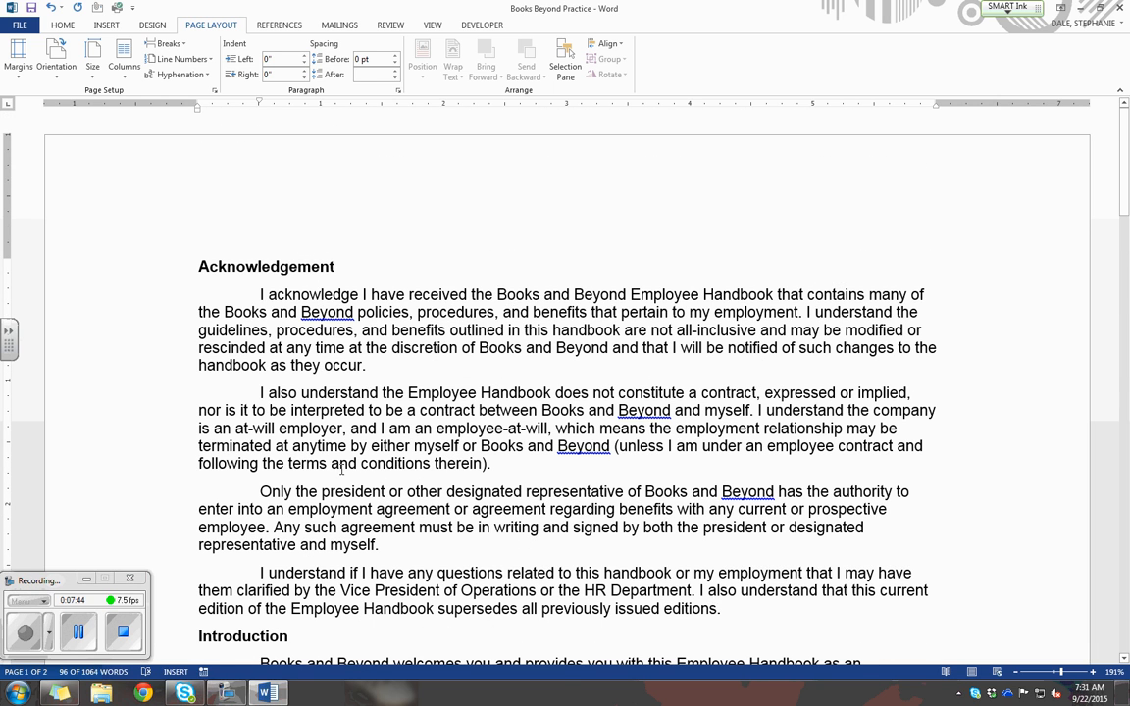
click(341, 467)
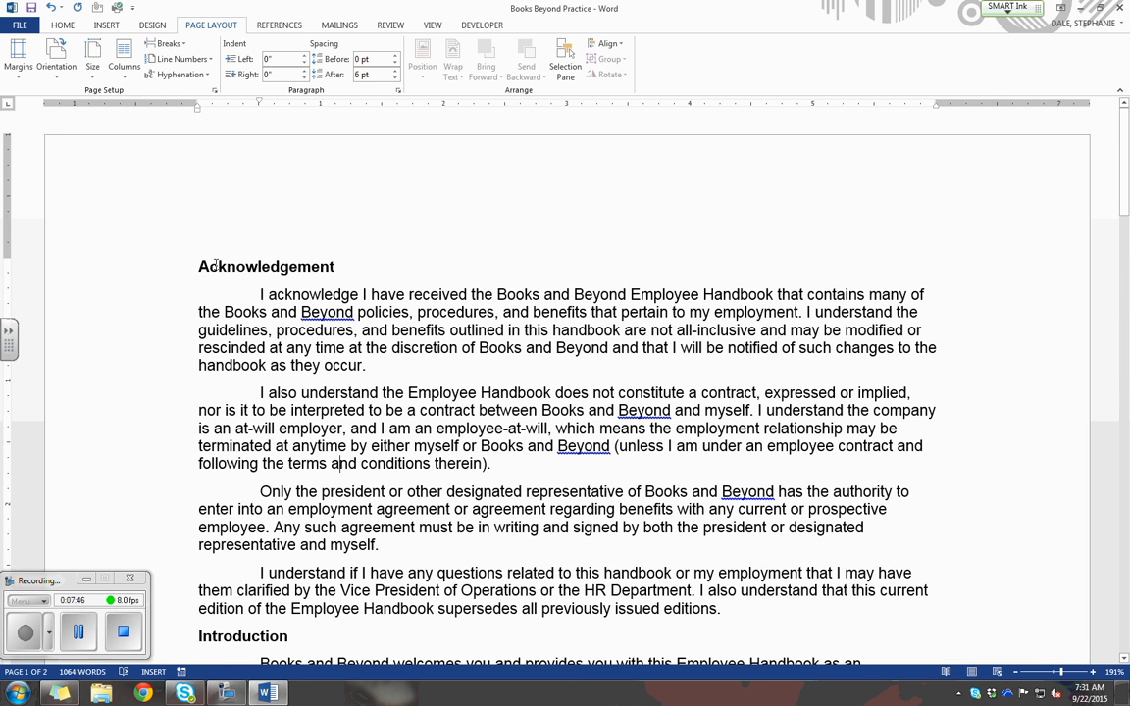
drag(259, 294, 502, 466)
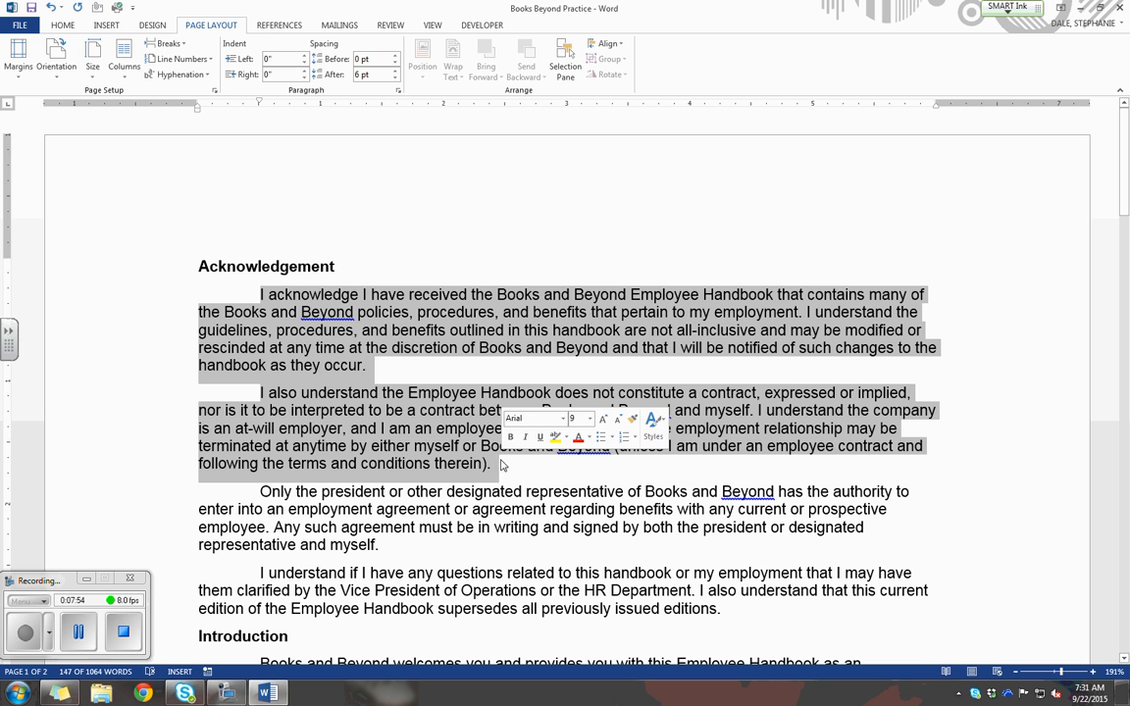
click(69, 27)
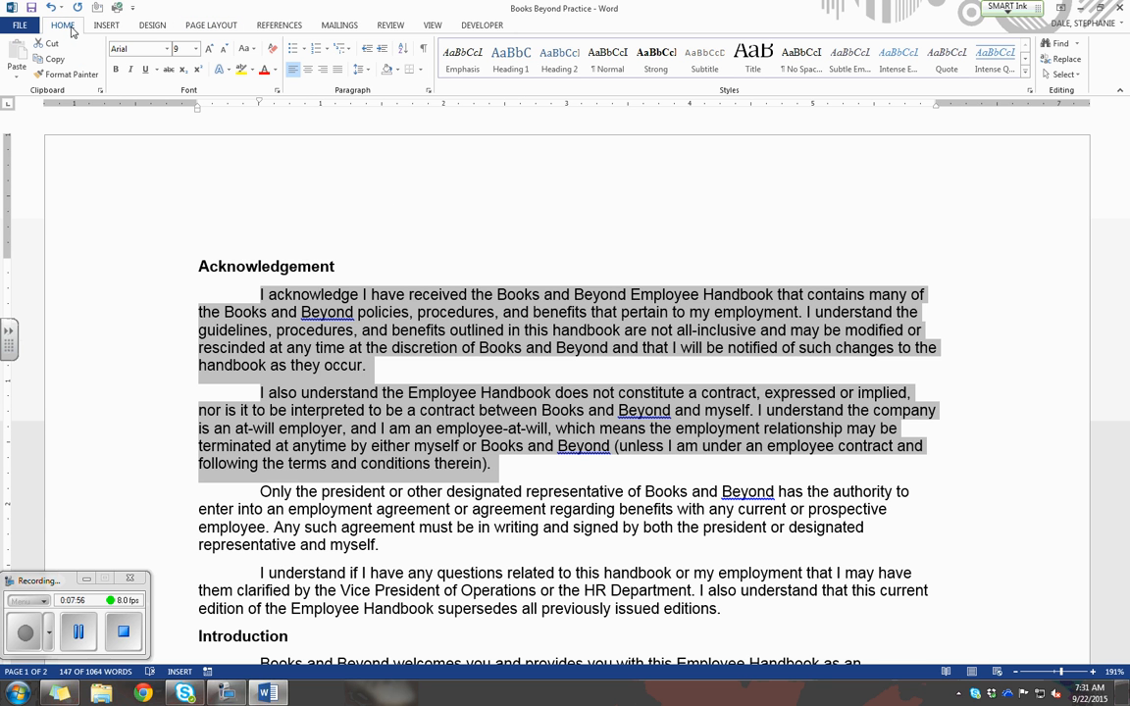
click(429, 91)
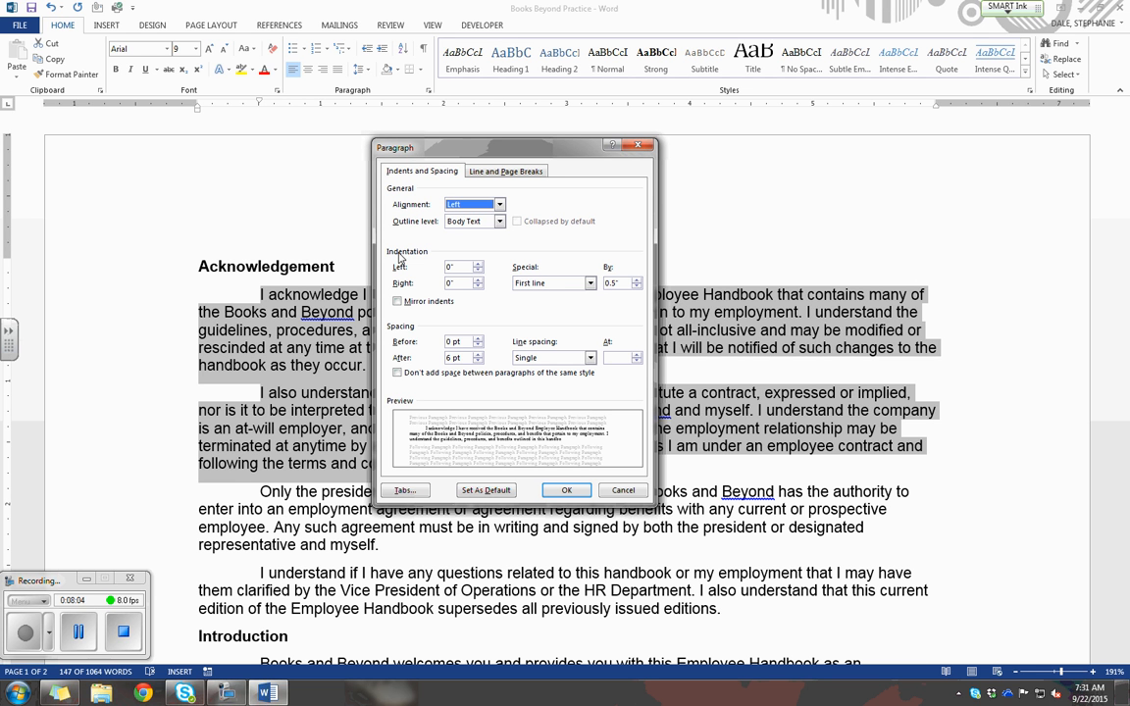
click(566, 285)
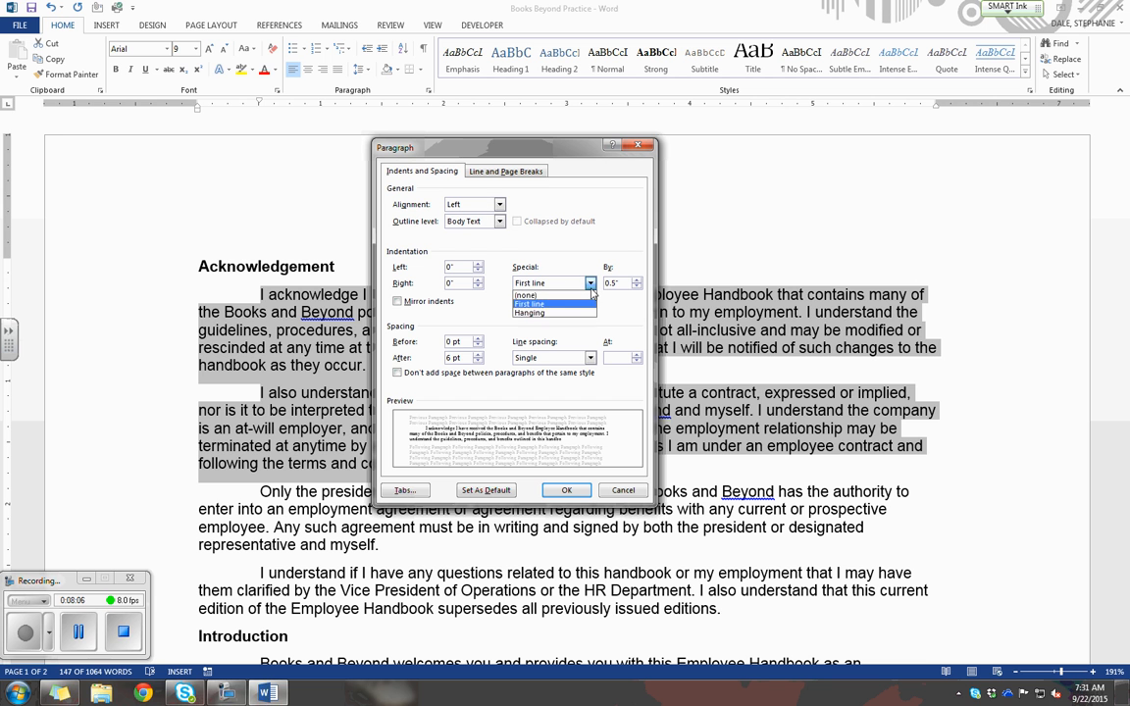
click(585, 307)
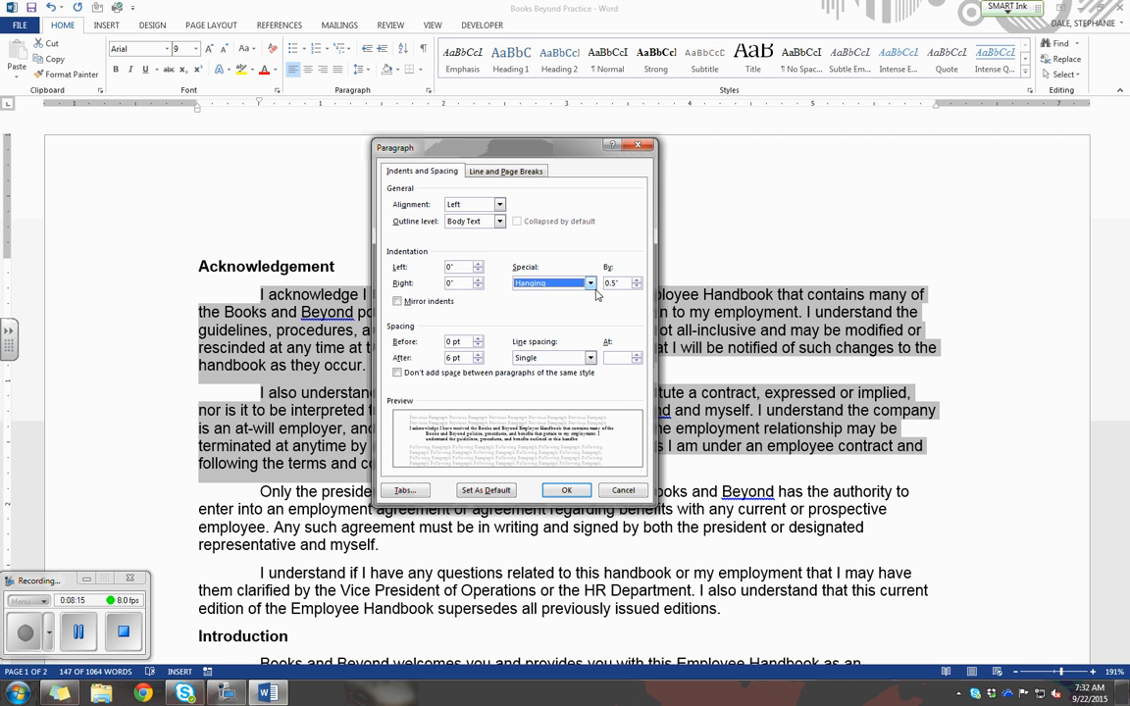
click(578, 495)
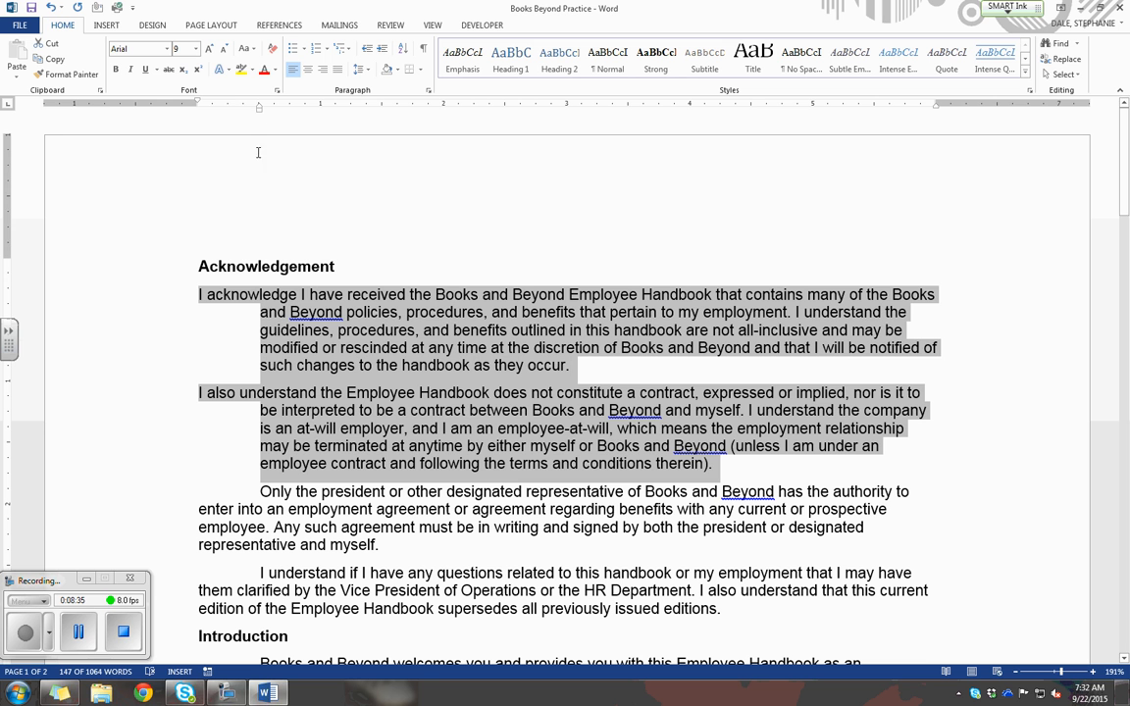
drag(259, 111, 259, 112)
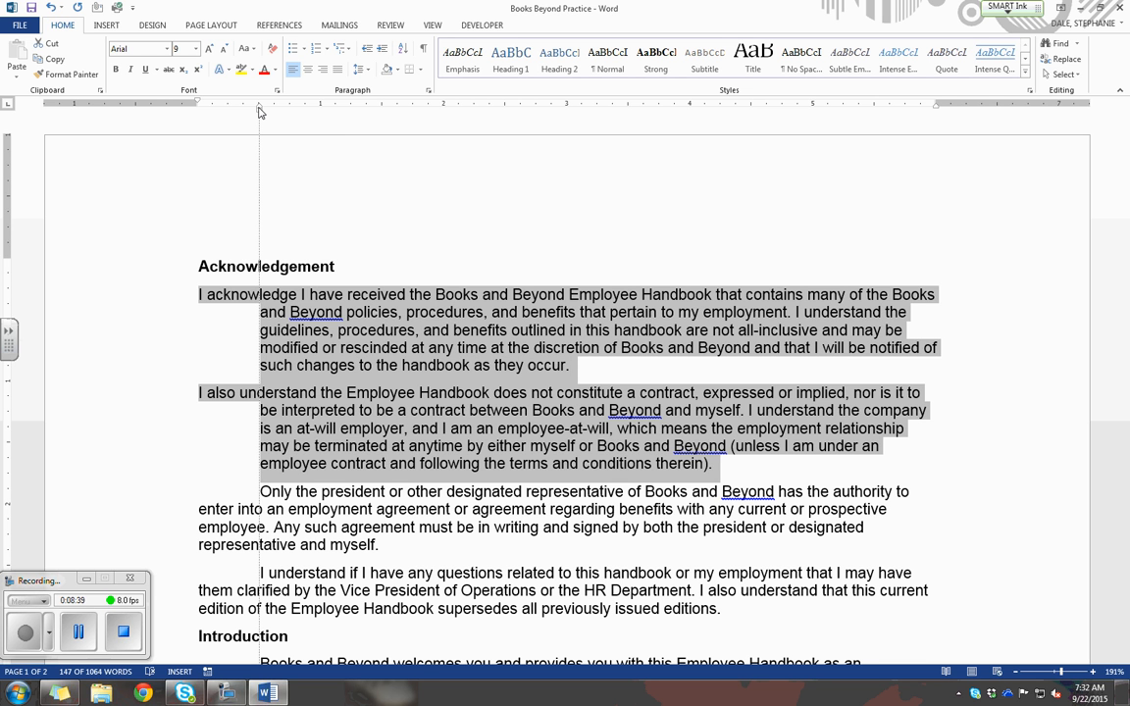
drag(259, 111, 259, 112)
Remove the first-line indent from the last two Acknowledgement paragraphs and give them a 0.5" hanging indent using the ruler markers.
click(407, 312)
scroll(406, 311, down, 1)
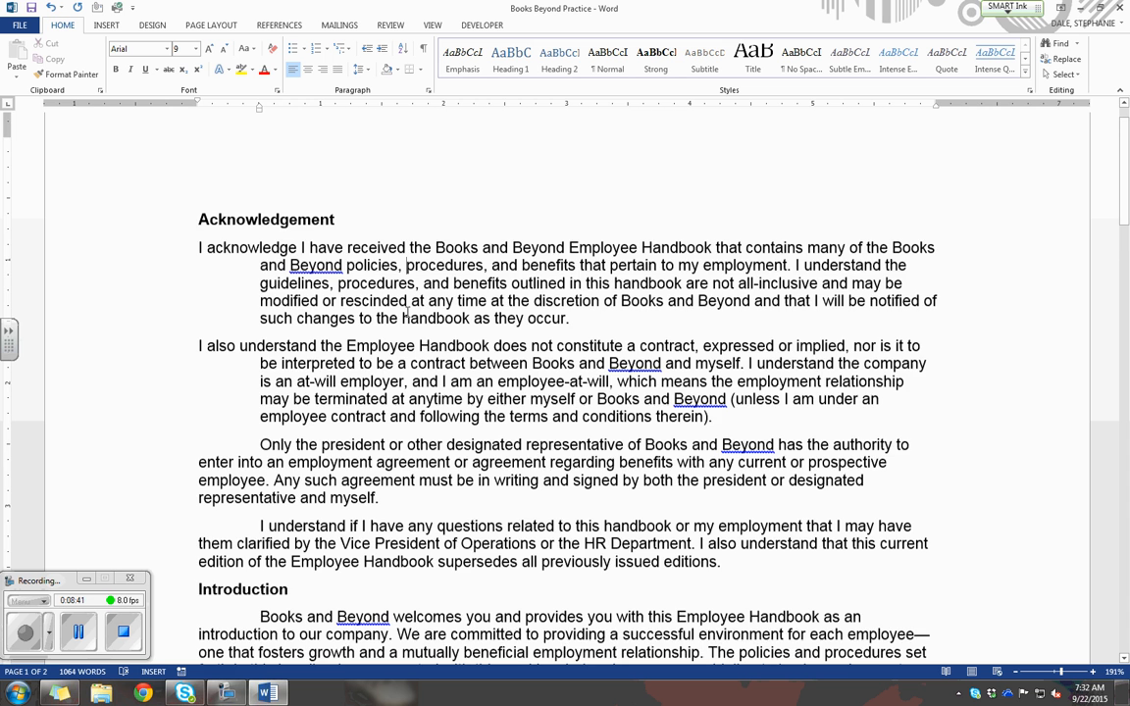
scroll(407, 312, down, 2)
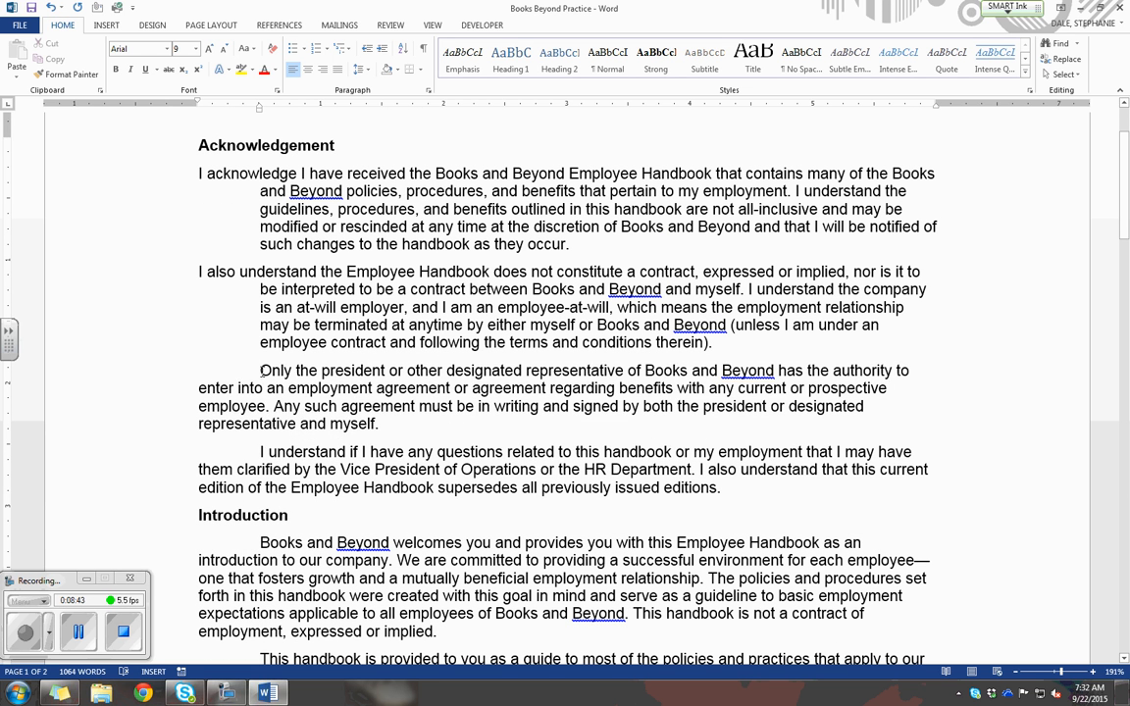
drag(262, 370, 733, 490)
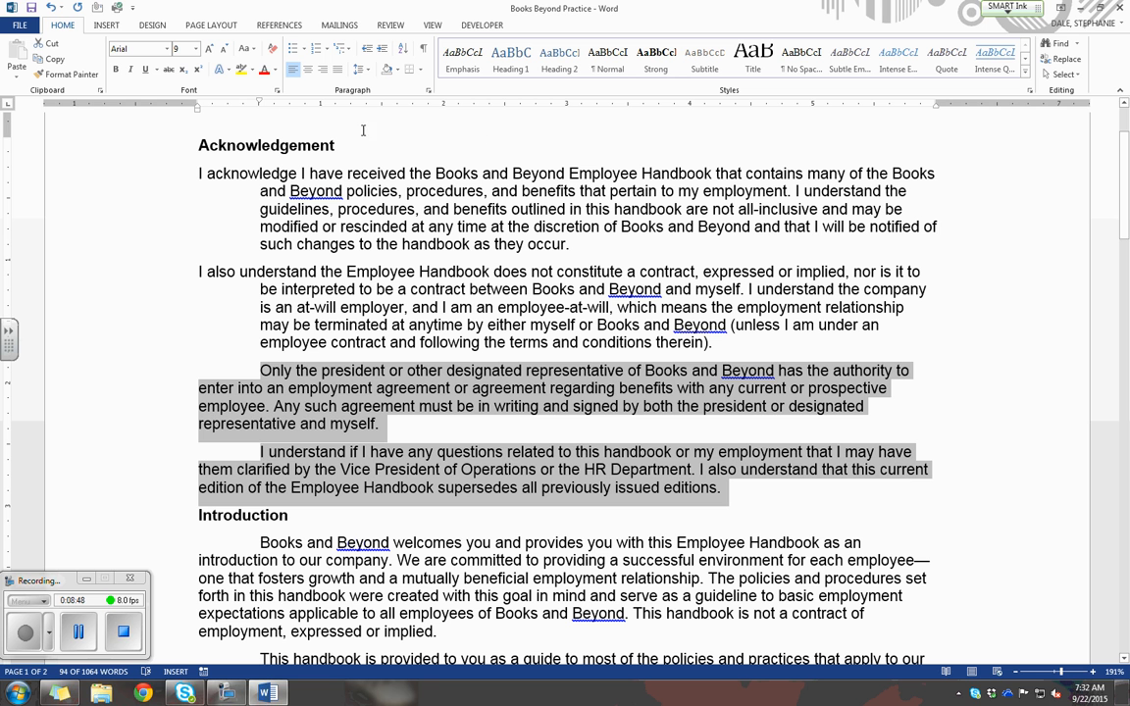
drag(259, 106, 260, 105)
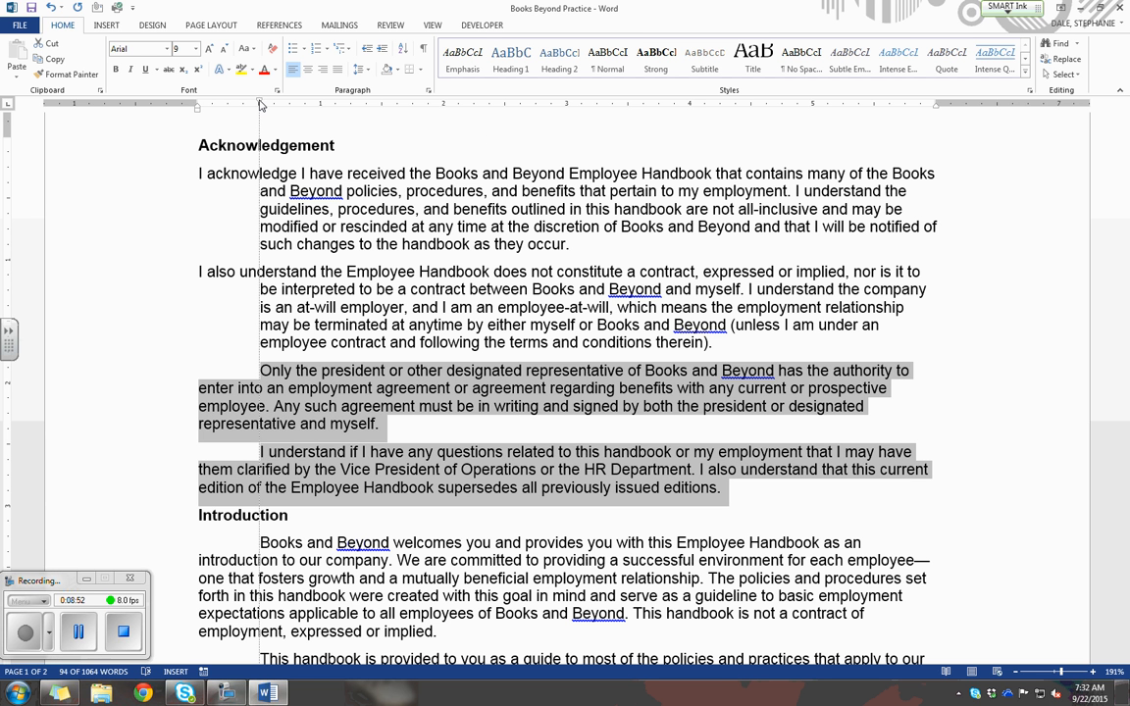
drag(260, 105, 196, 106)
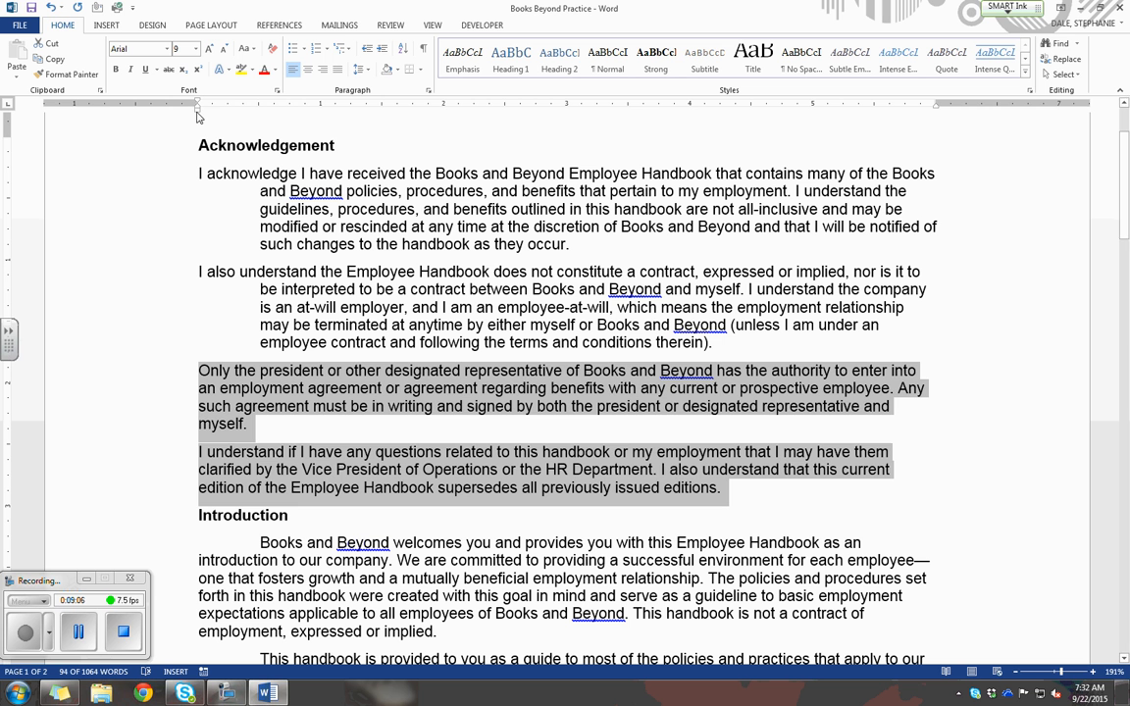
mouse_move(197, 112)
mouse_down()
mouse_move(260, 116)
mouse_move(261, 104)
mouse_move(197, 103)
mouse_up()
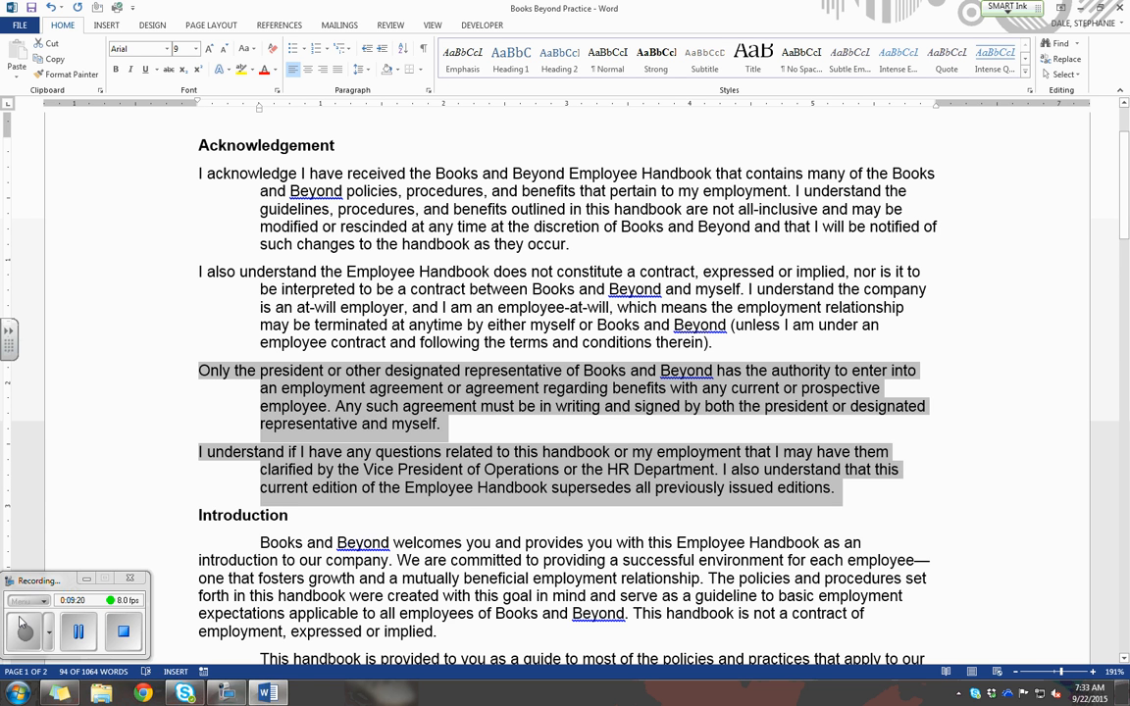
click(76, 638)
click(27, 642)
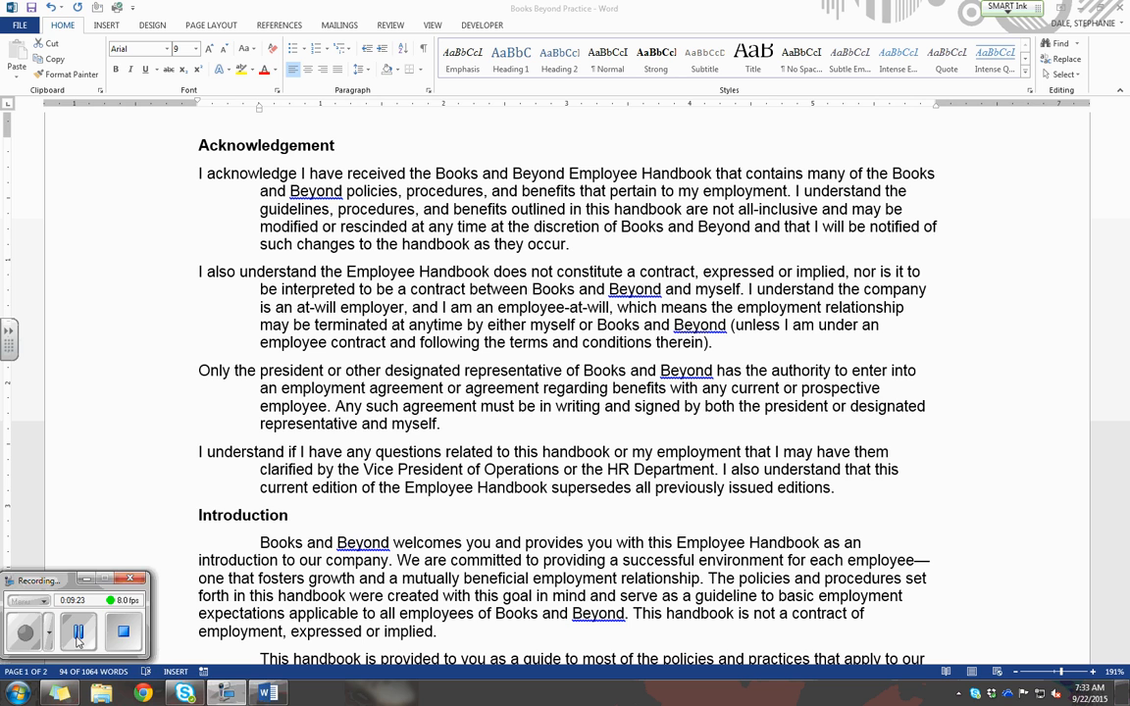
Remove the first-line indent from the four body paragraphs under the Introduction heading using the ruler's indent marker.
click(321, 386)
click(361, 413)
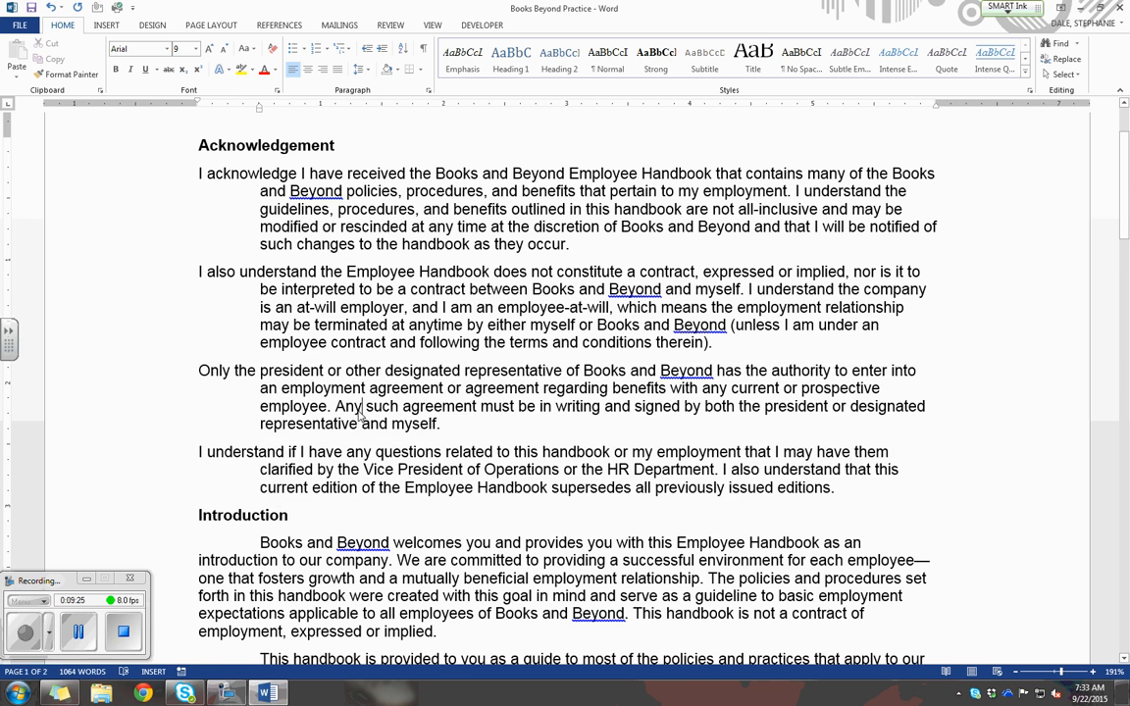
scroll(361, 414, down, 8)
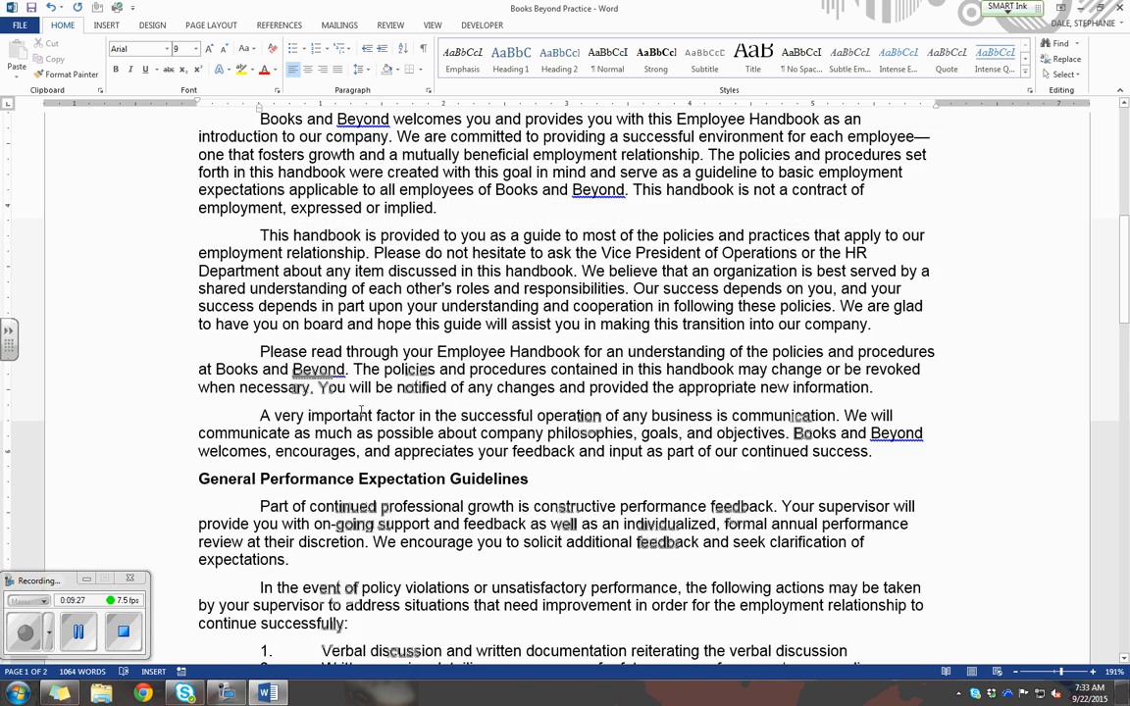
scroll(361, 414, up, 1)
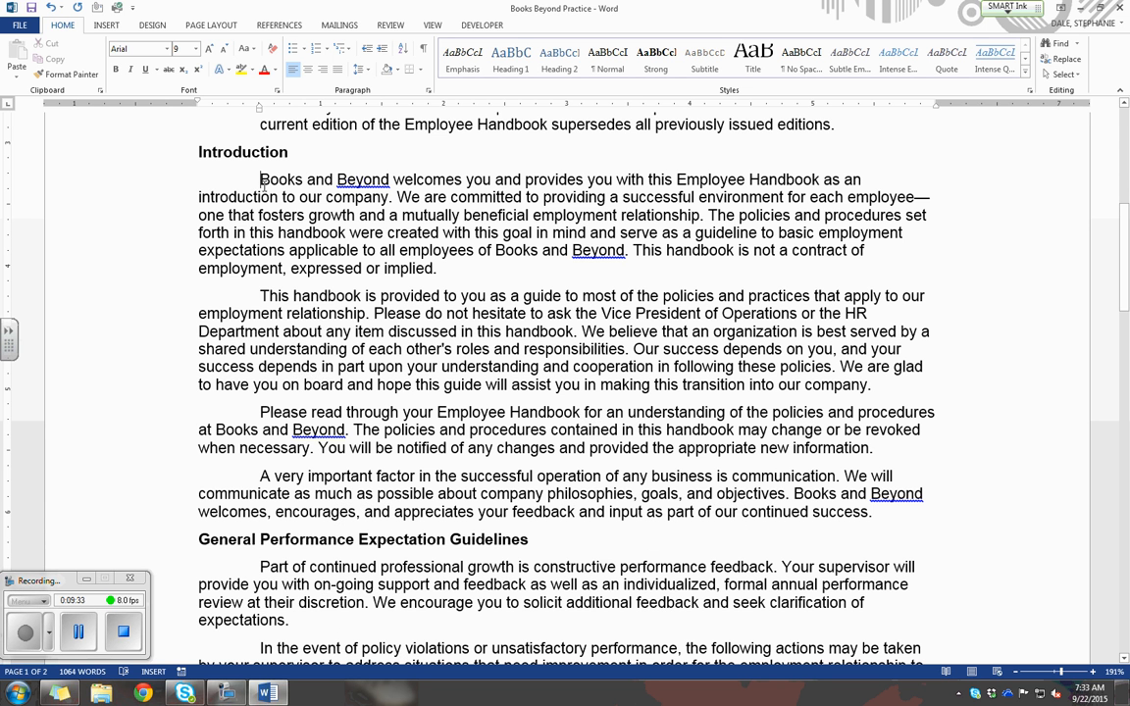
drag(260, 179, 892, 515)
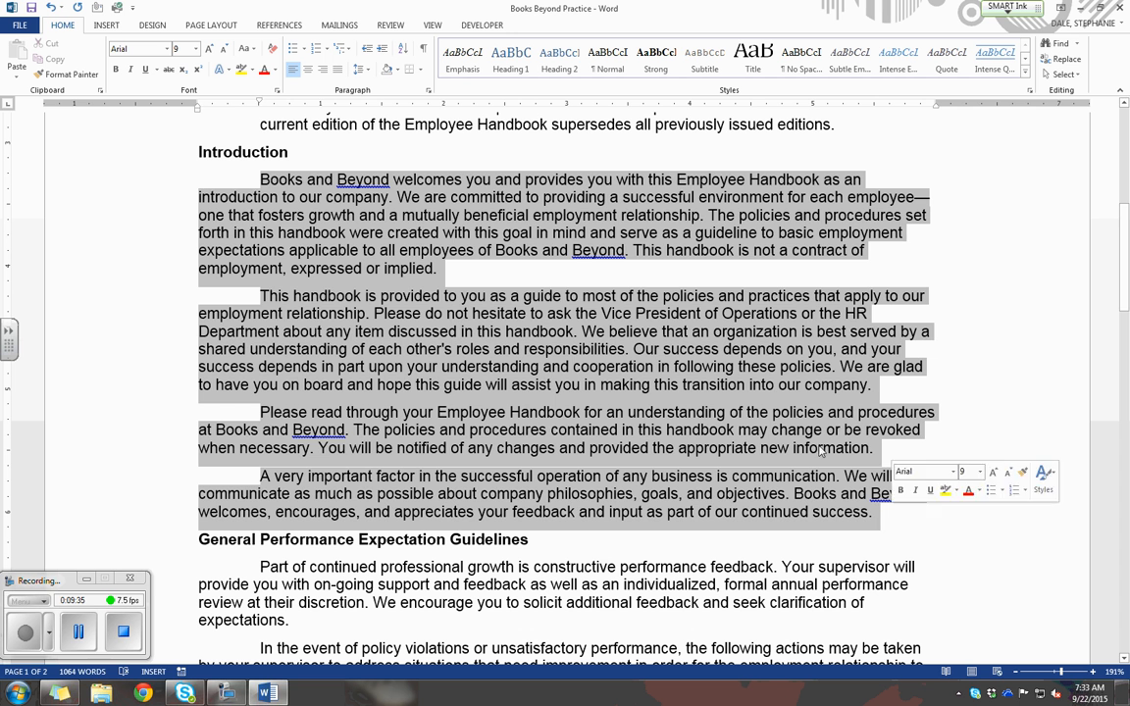
drag(259, 103, 197, 106)
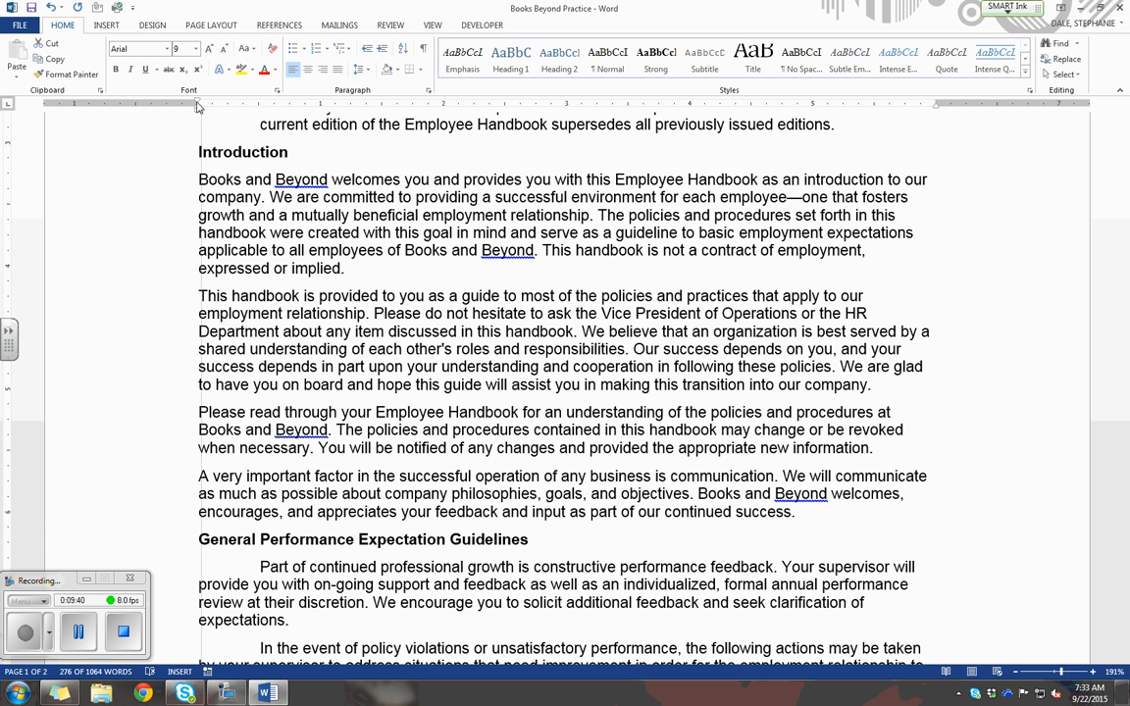
drag(198, 106, 197, 106)
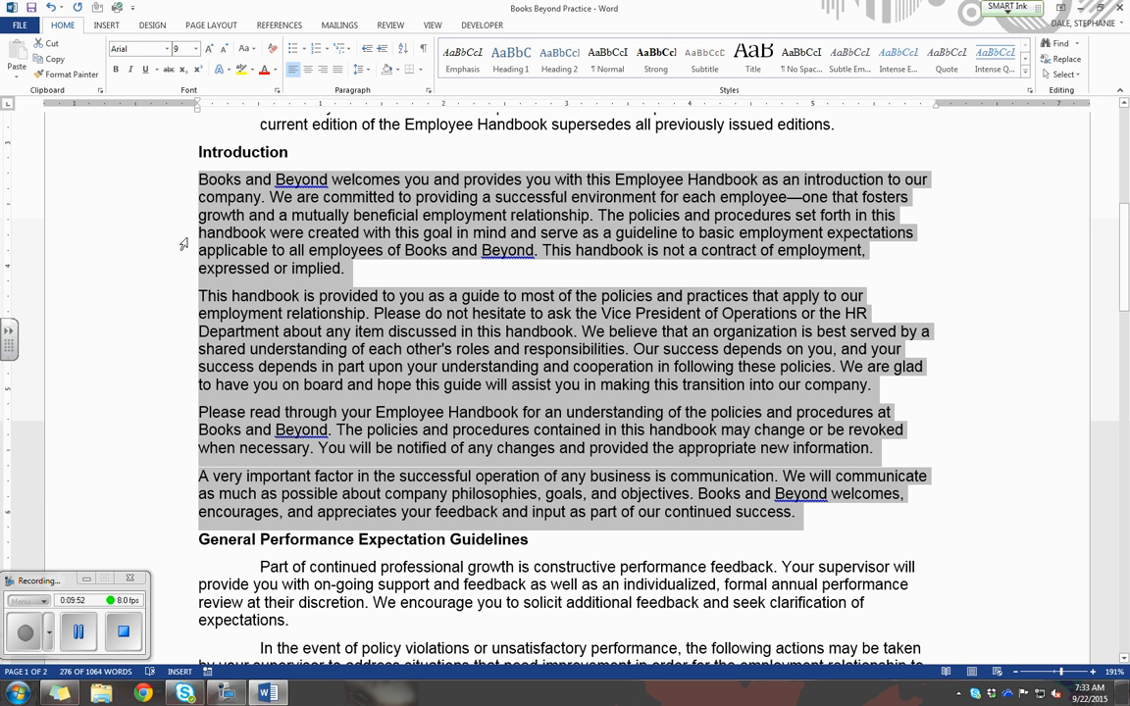
Increase the left indent of the four Introduction paragraphs up to 1" and decrease it back to the left margin.
click(383, 56)
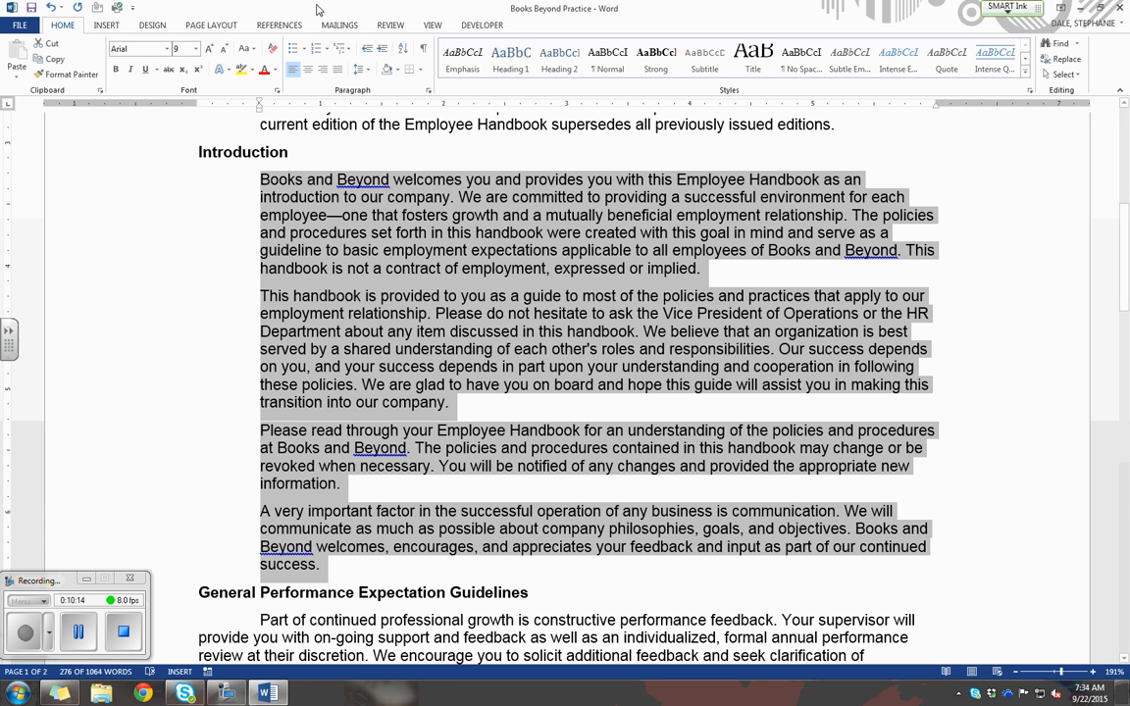
click(368, 49)
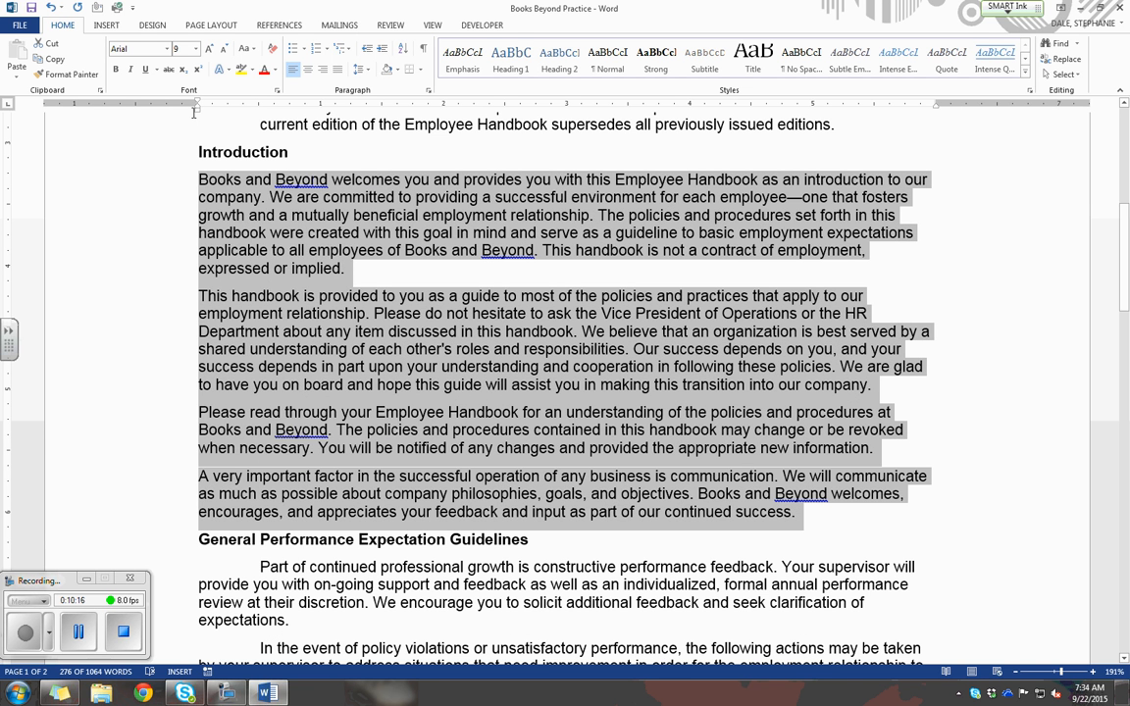
click(382, 49)
click(383, 50)
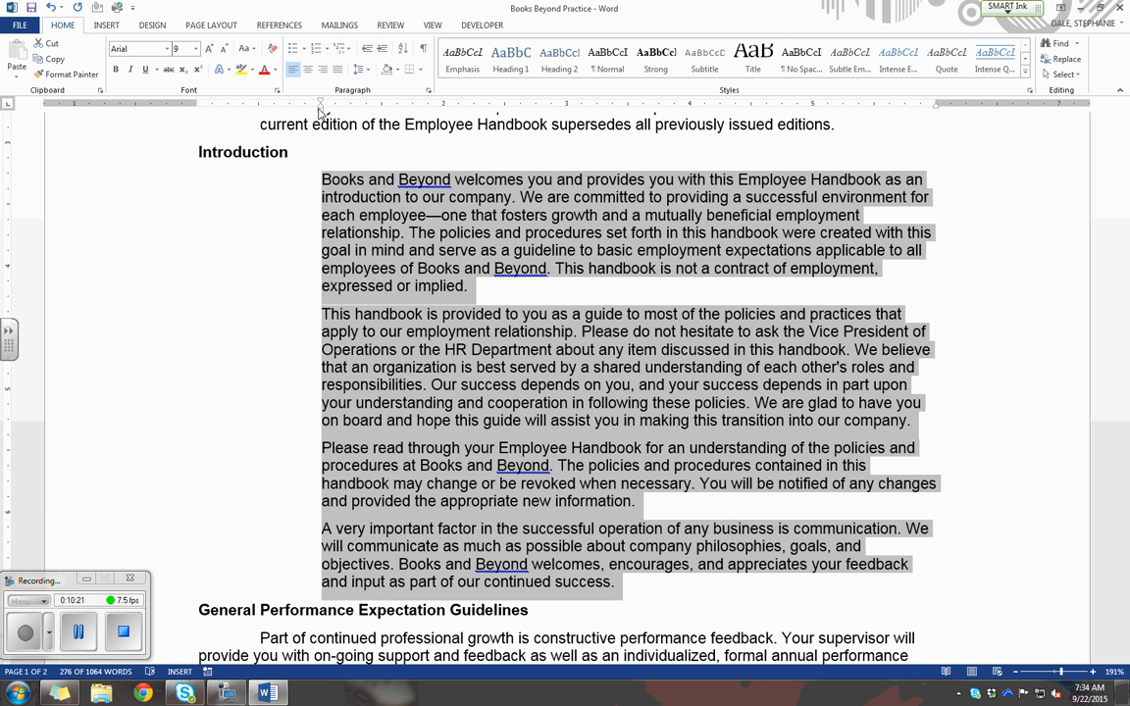
click(366, 52)
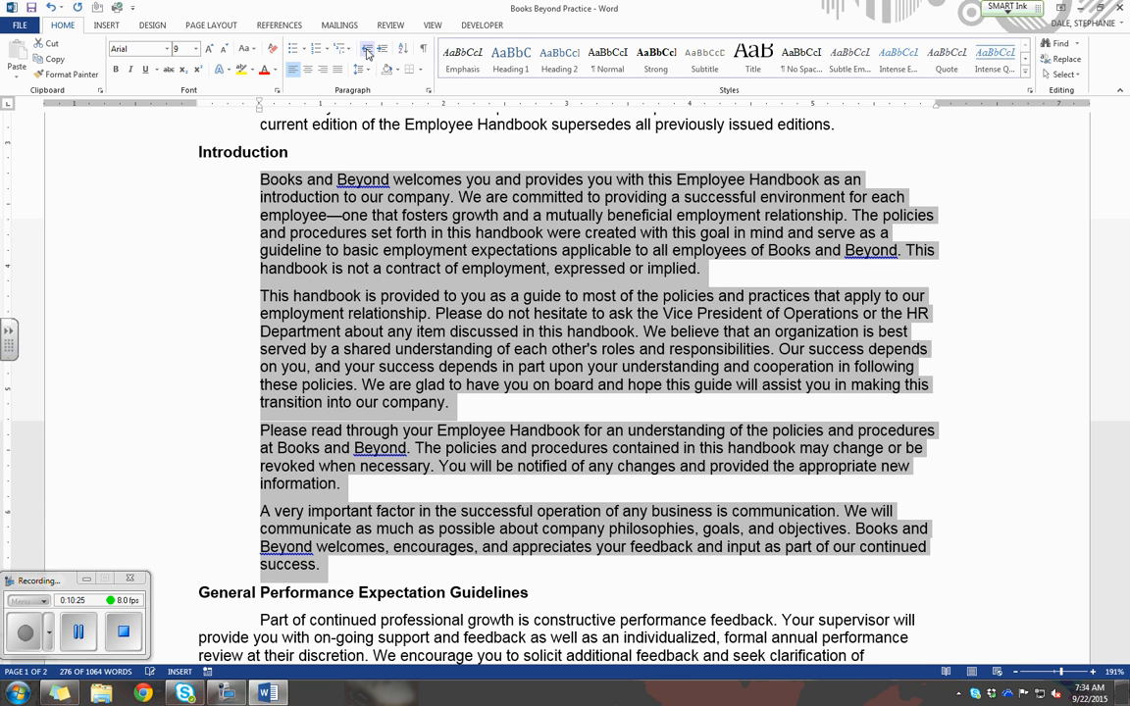
click(367, 53)
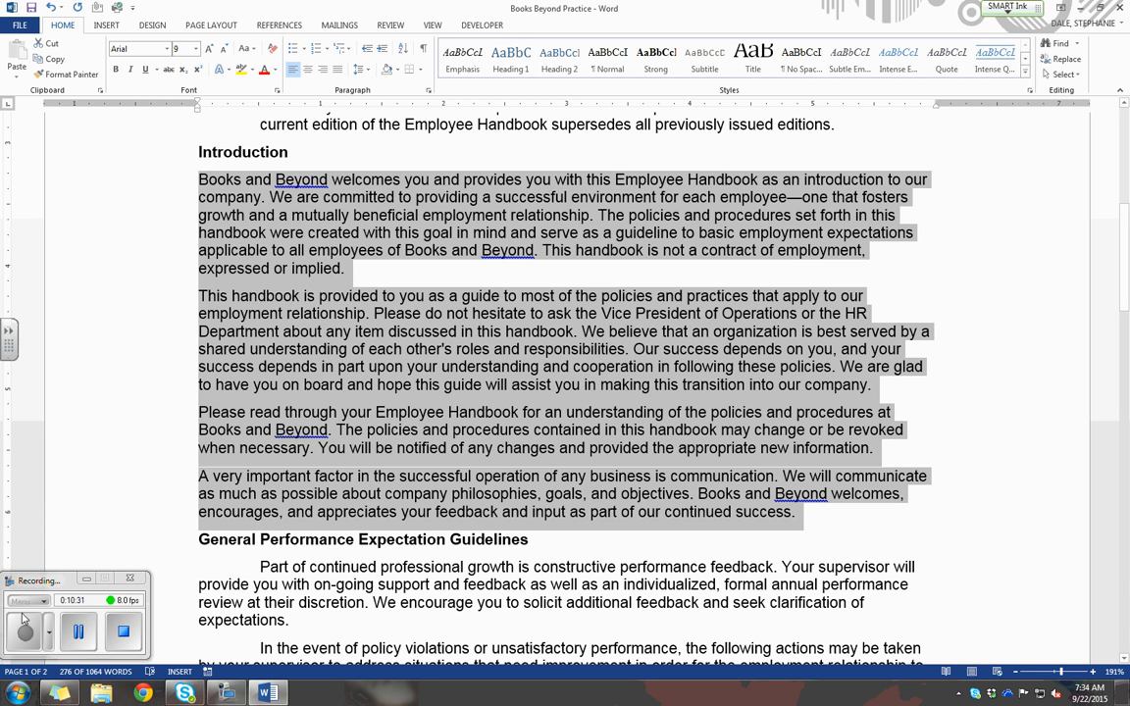
click(78, 632)
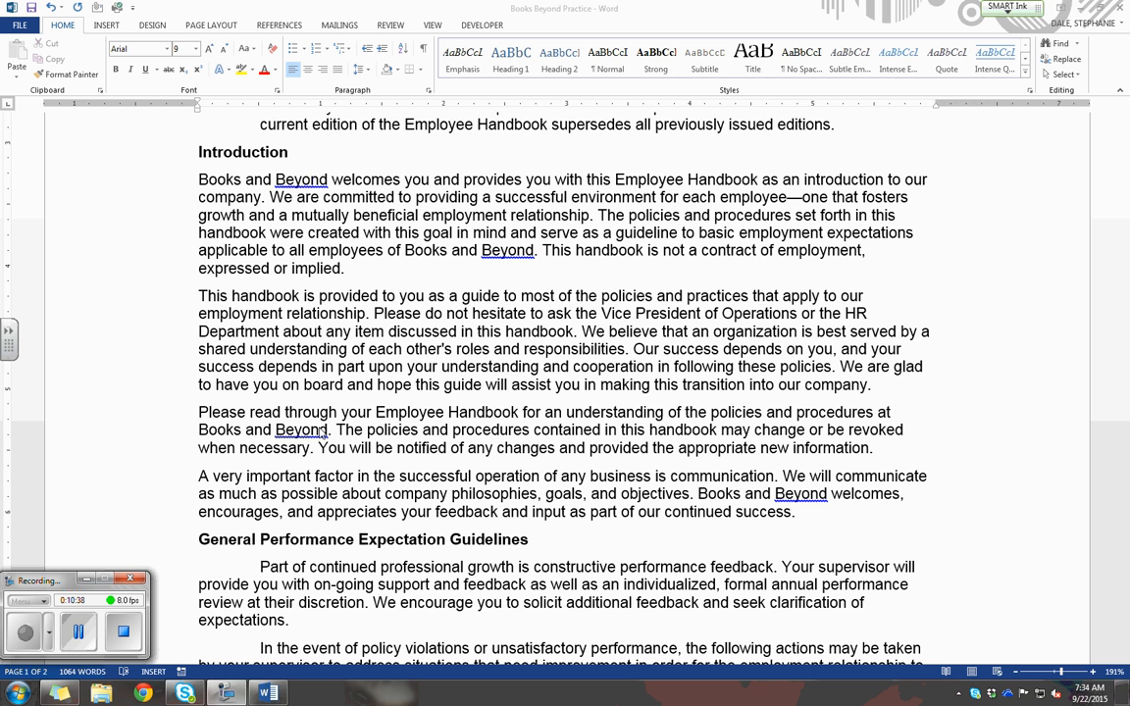
Select the two paragraphs under Equal Employment Opportunity and Diversity and review their special indentation options in the paragraph settings.
scroll(392, 422, down, 5)
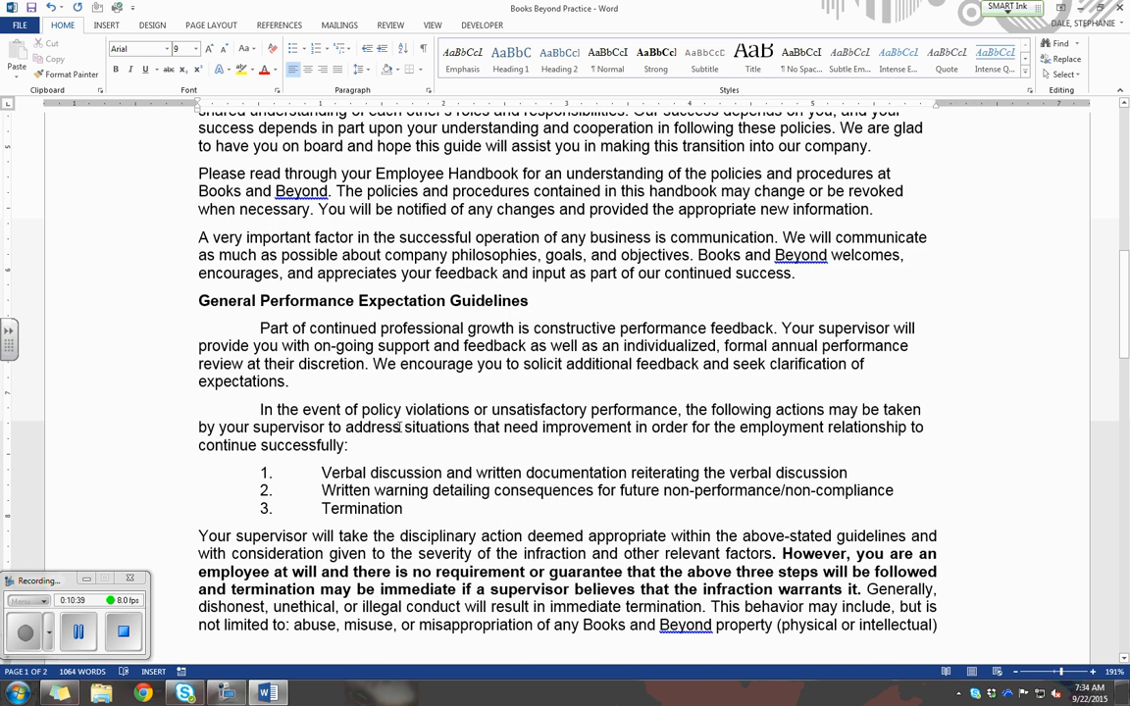
scroll(400, 426, down, 15)
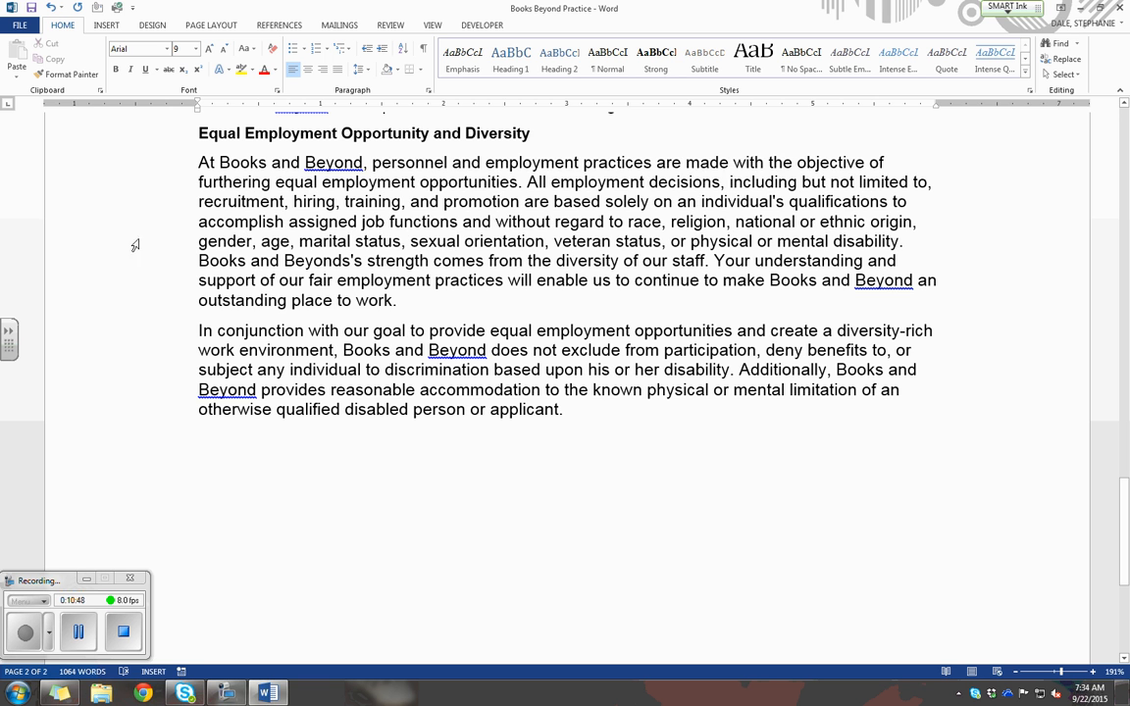
drag(198, 161, 566, 412)
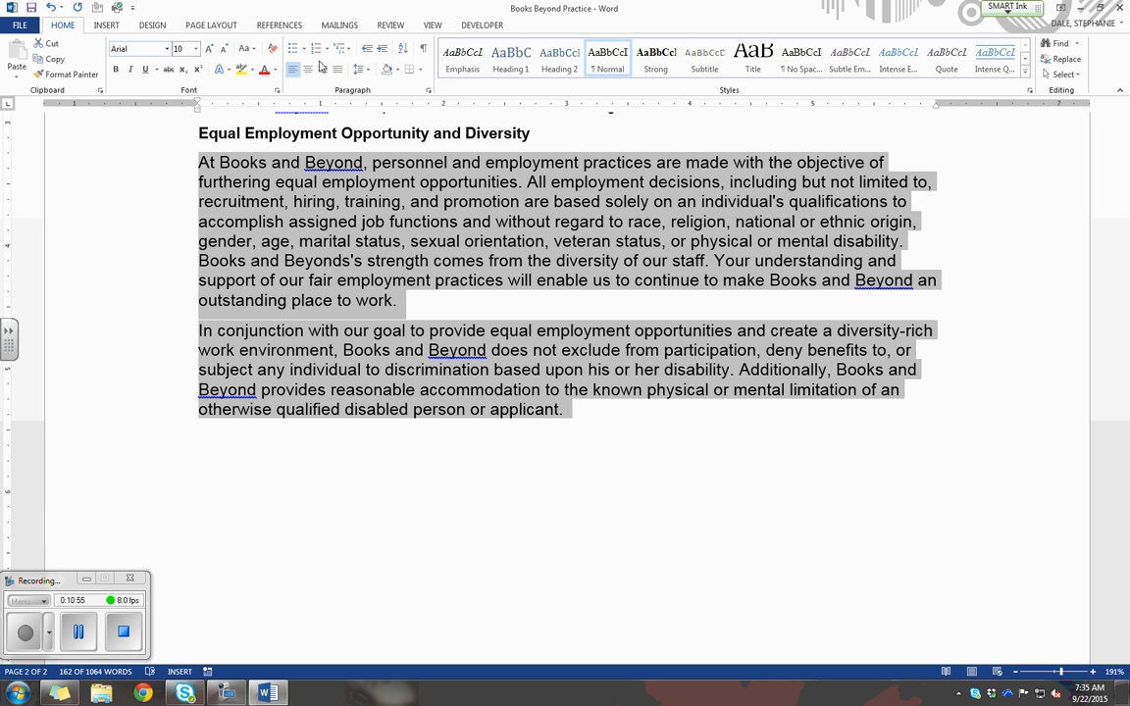
click(428, 90)
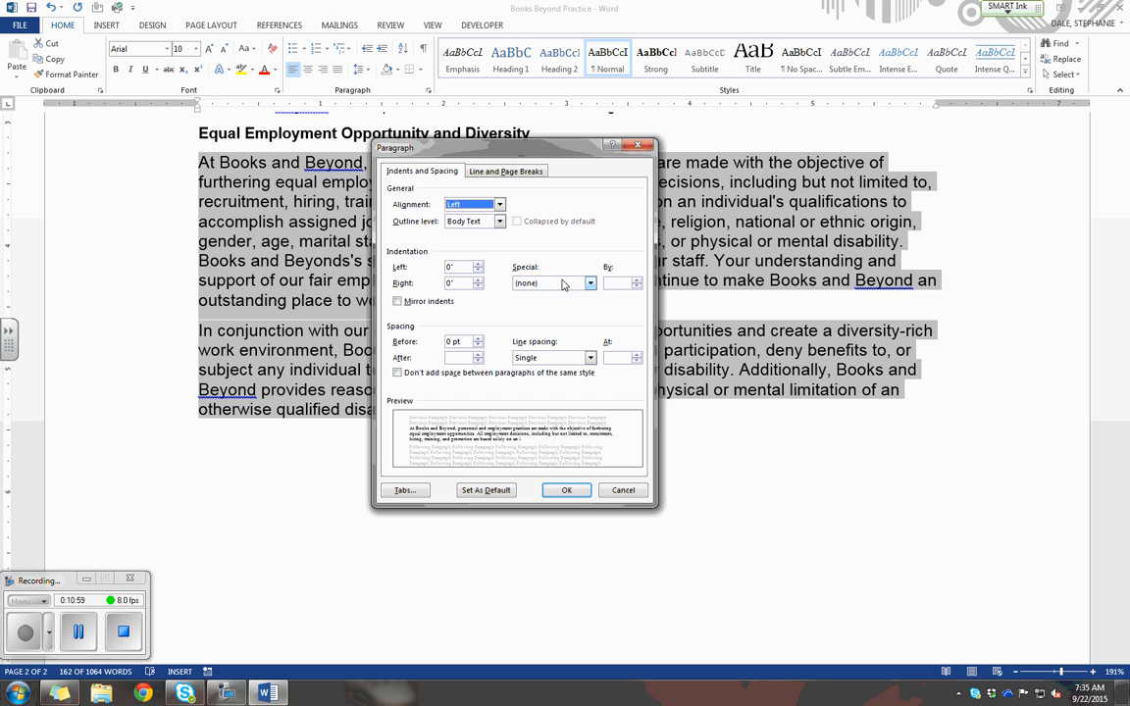
click(591, 283)
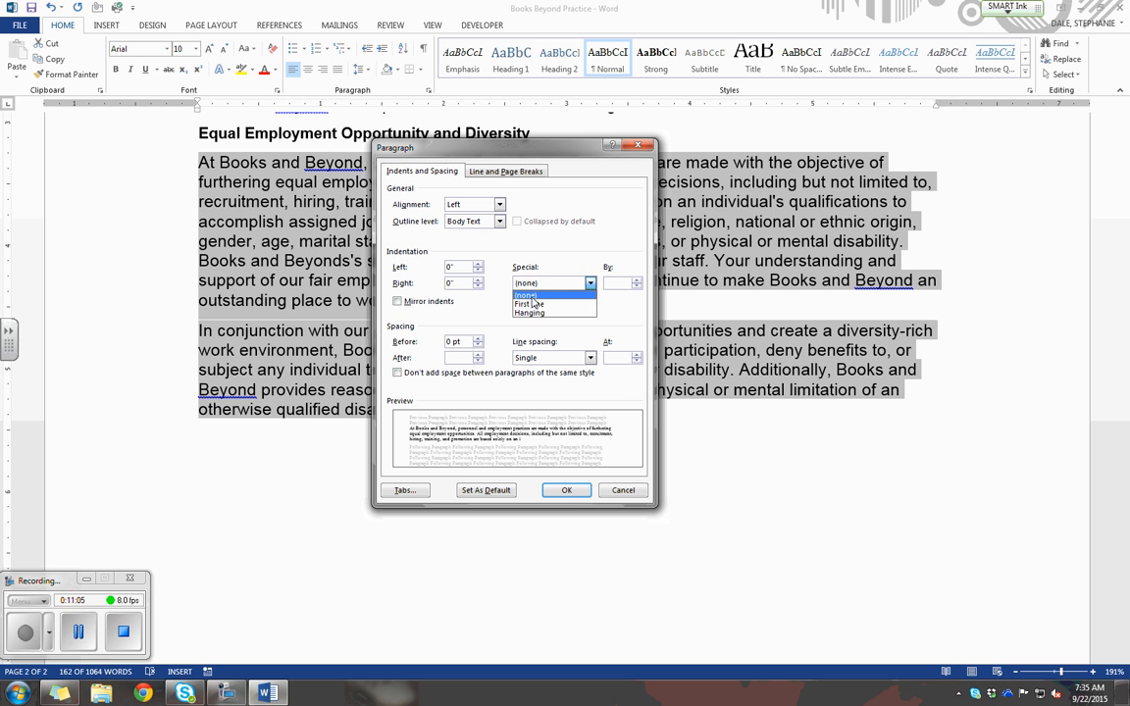
key(Escape)
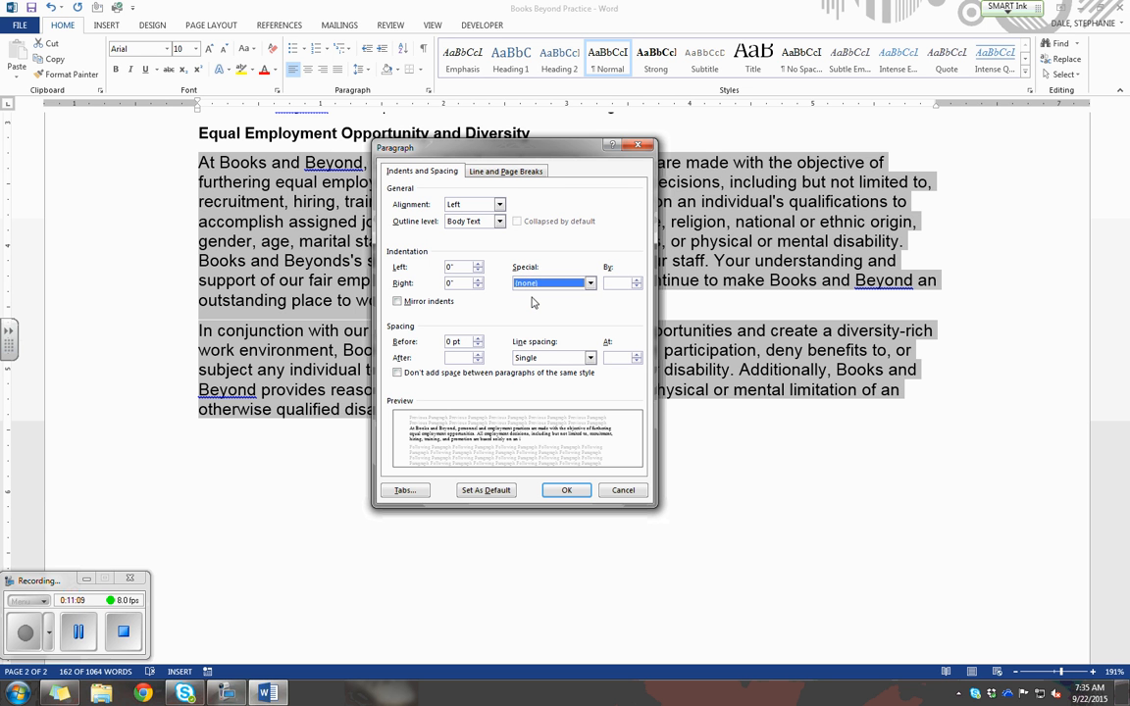
click(28, 644)
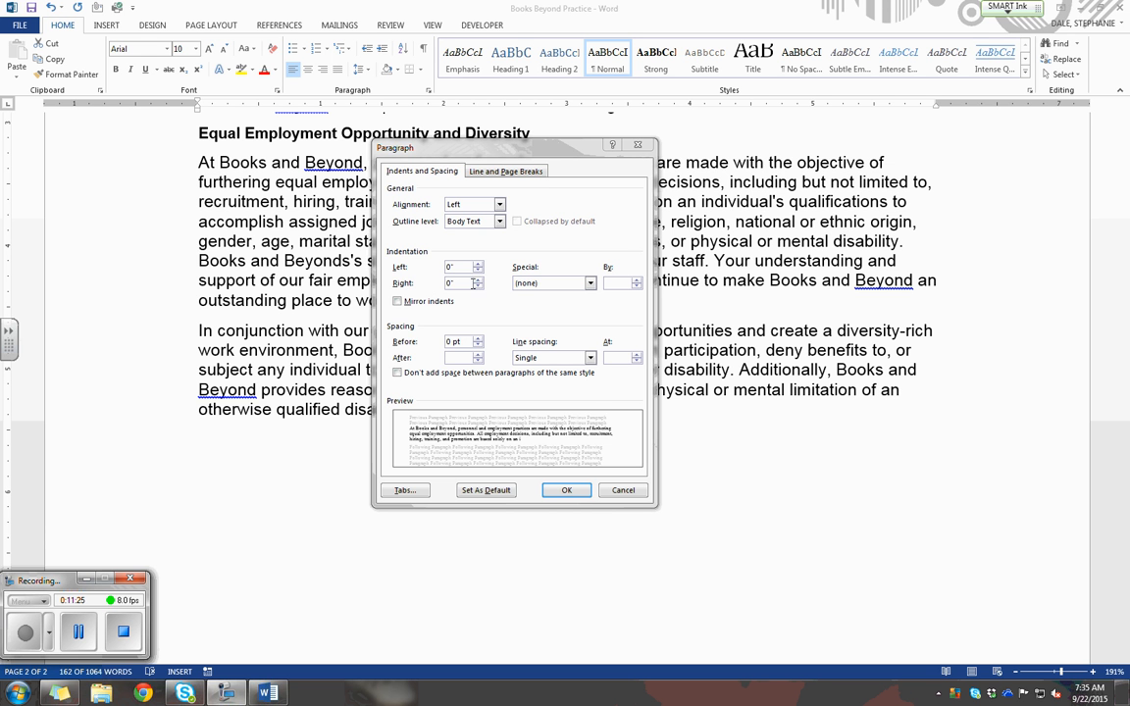
click(563, 490)
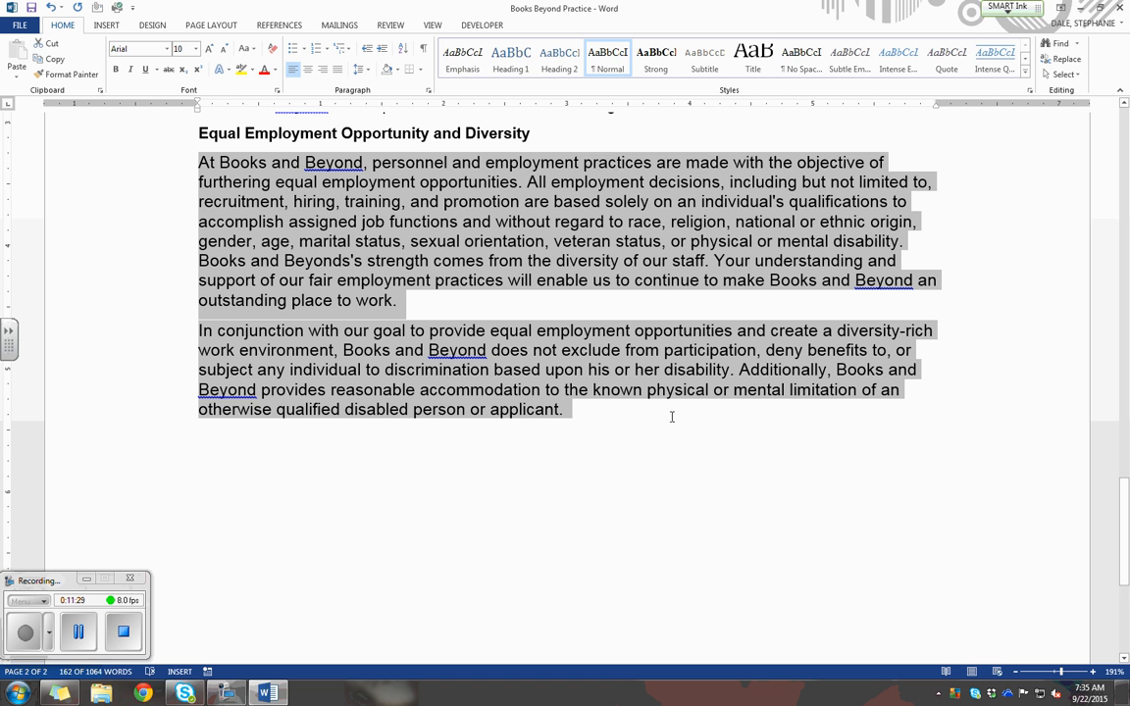
Set the left indent of the two Equal Employment Opportunity and Diversity paragraphs to -0.5".
click(213, 26)
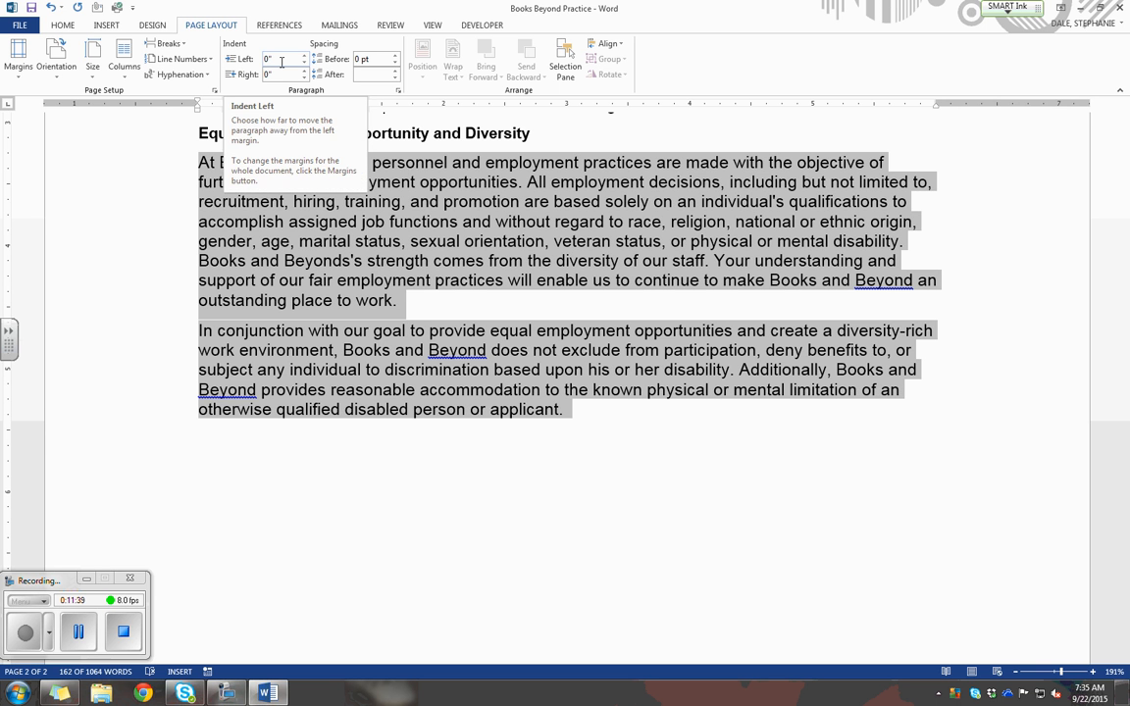
click(245, 61)
text(-0.5)
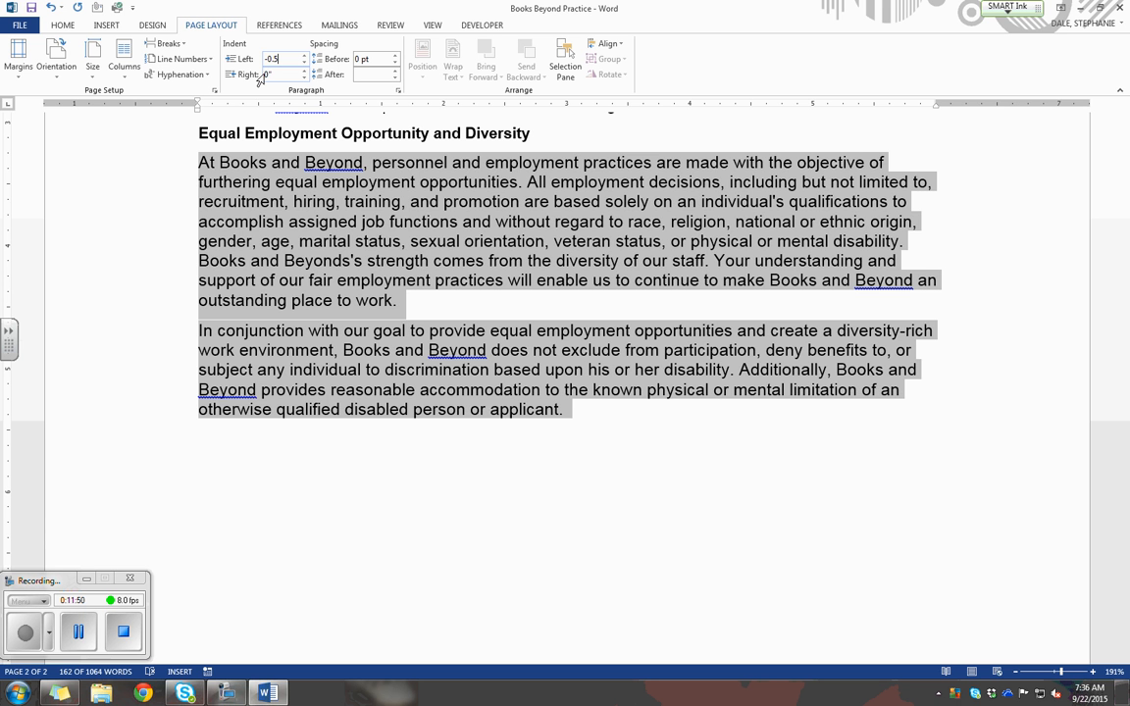
key(Return)
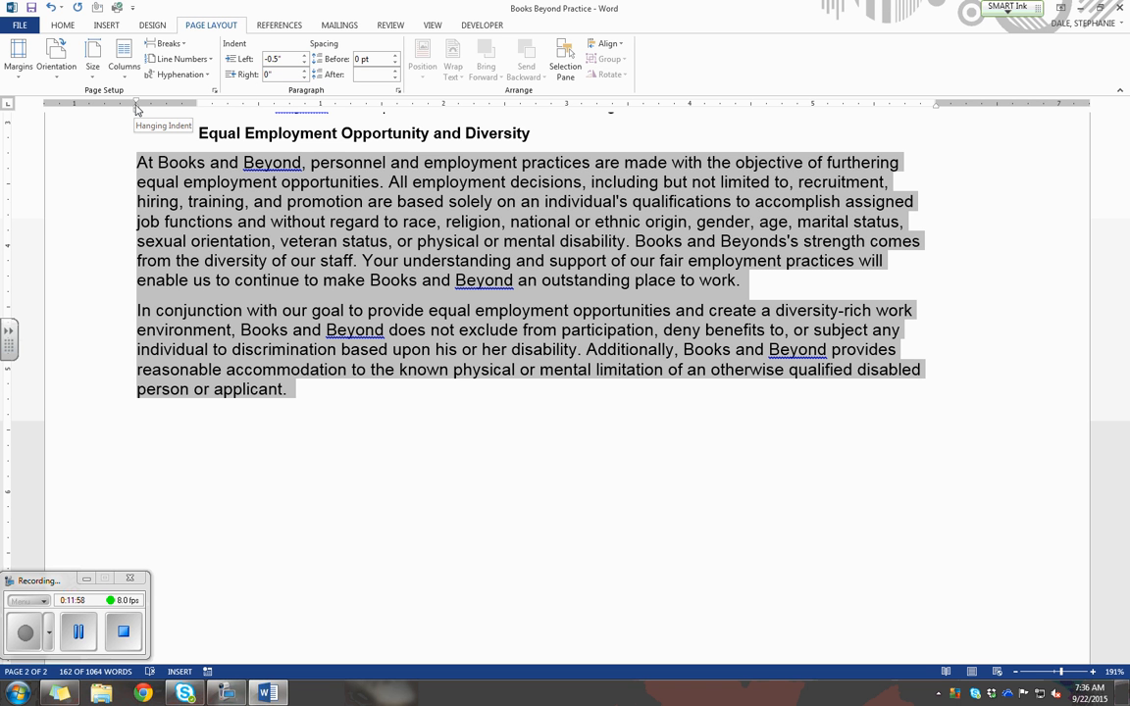
scroll(223, 220, up, 2)
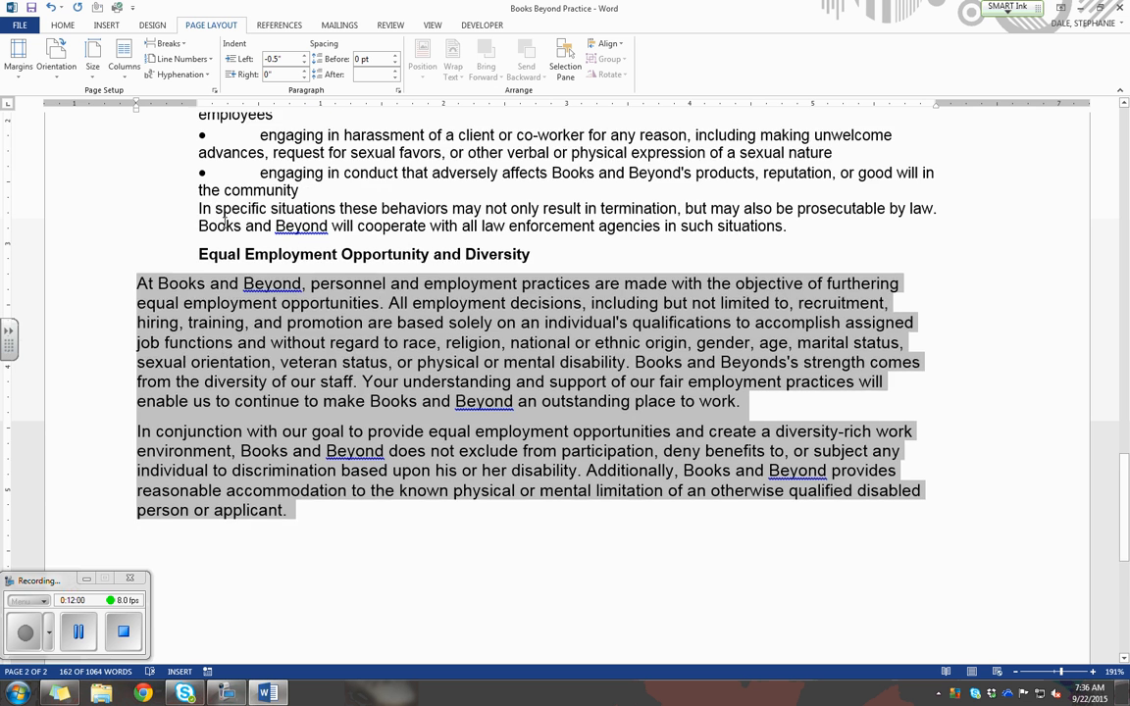
scroll(224, 220, up, 2)
mouse_move(196, 104)
mouse_down()
mouse_move(123, 106)
mouse_move(137, 112)
mouse_up()
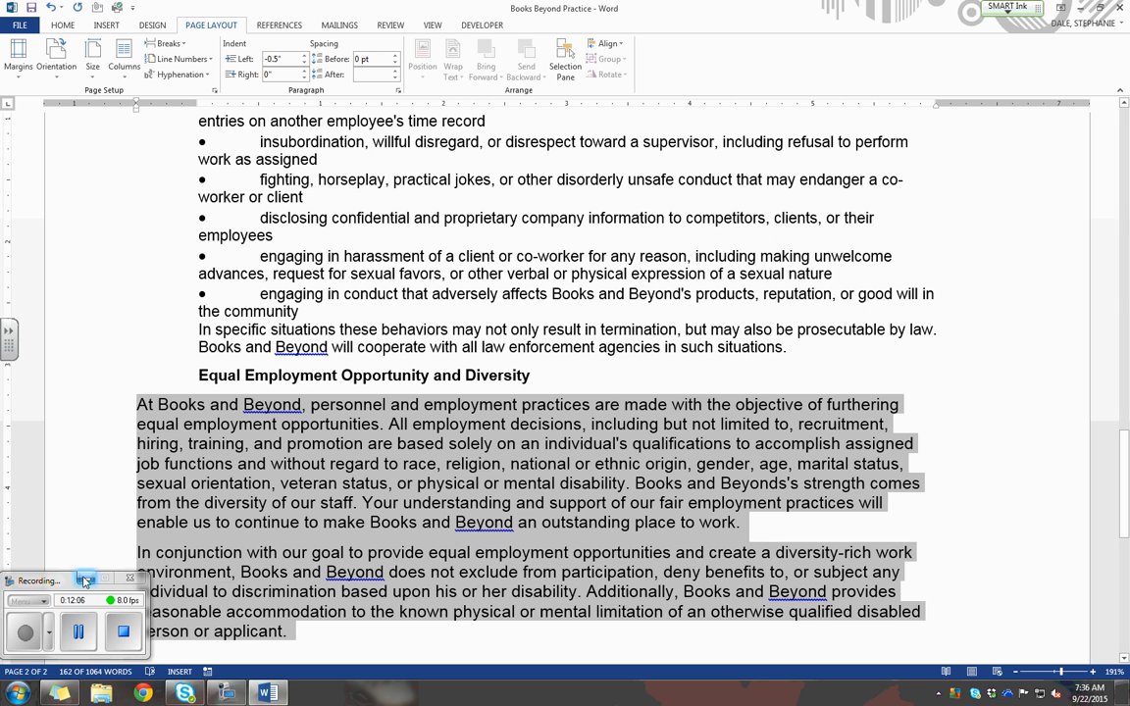
click(84, 633)
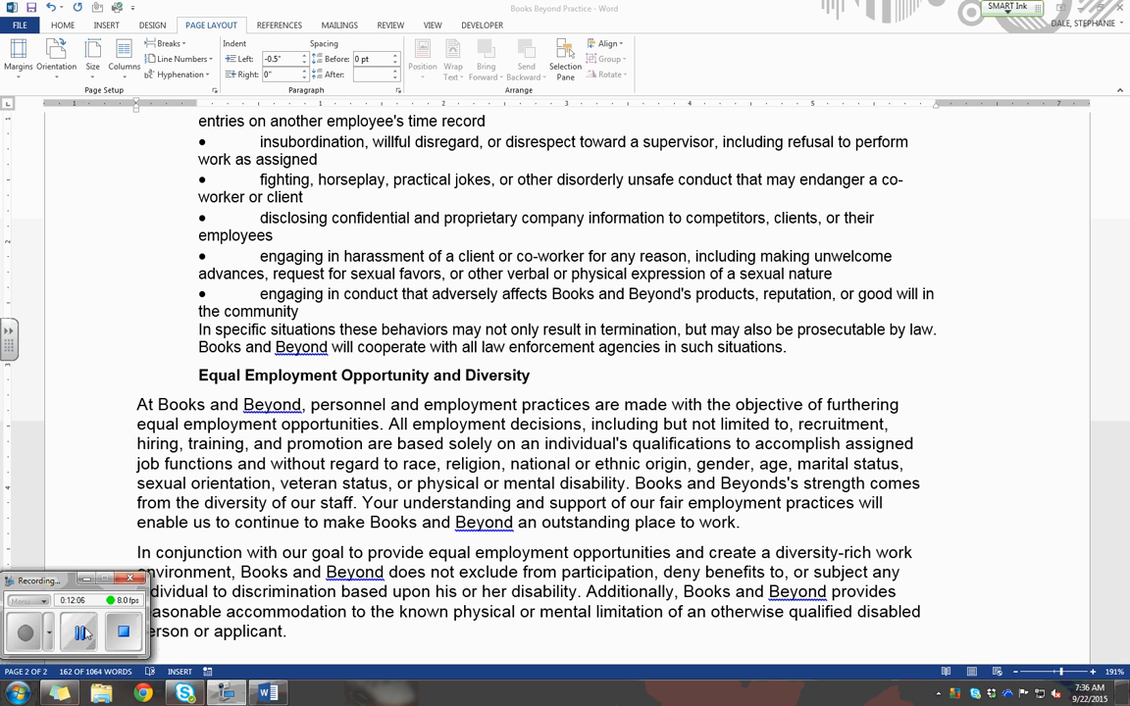
click(246, 446)
scroll(246, 441, down, 4)
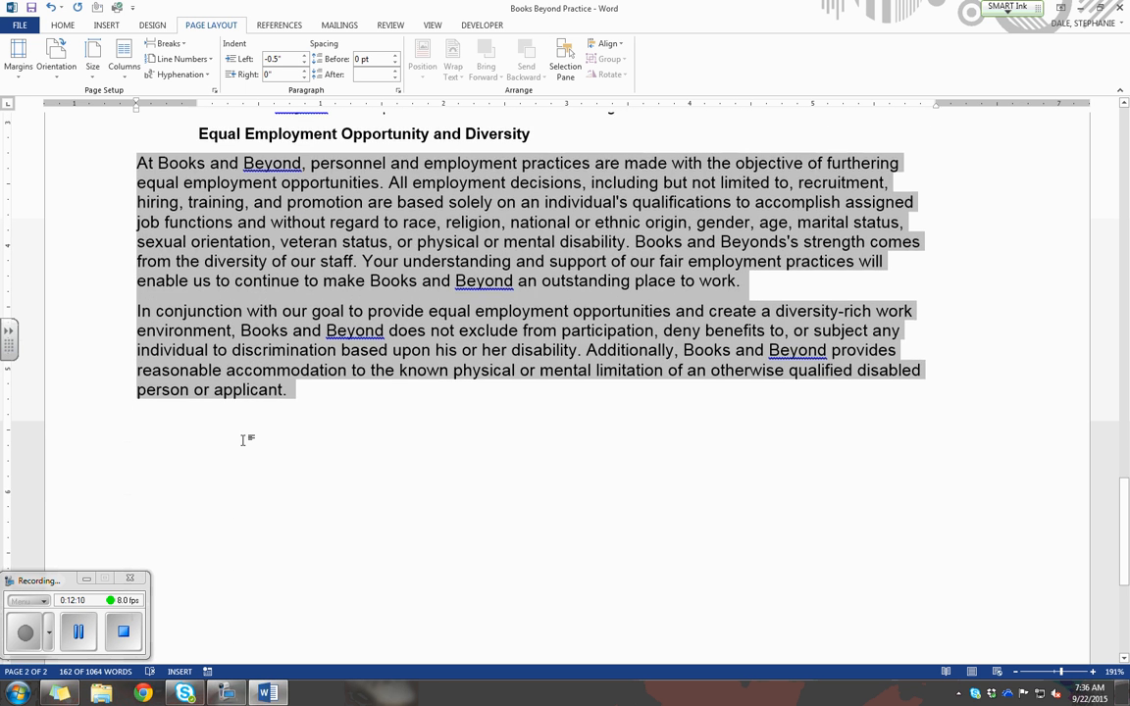
Reselect the two Equal Employment Opportunity and Diversity paragraphs and raise their left indent in steps to 0".
click(293, 370)
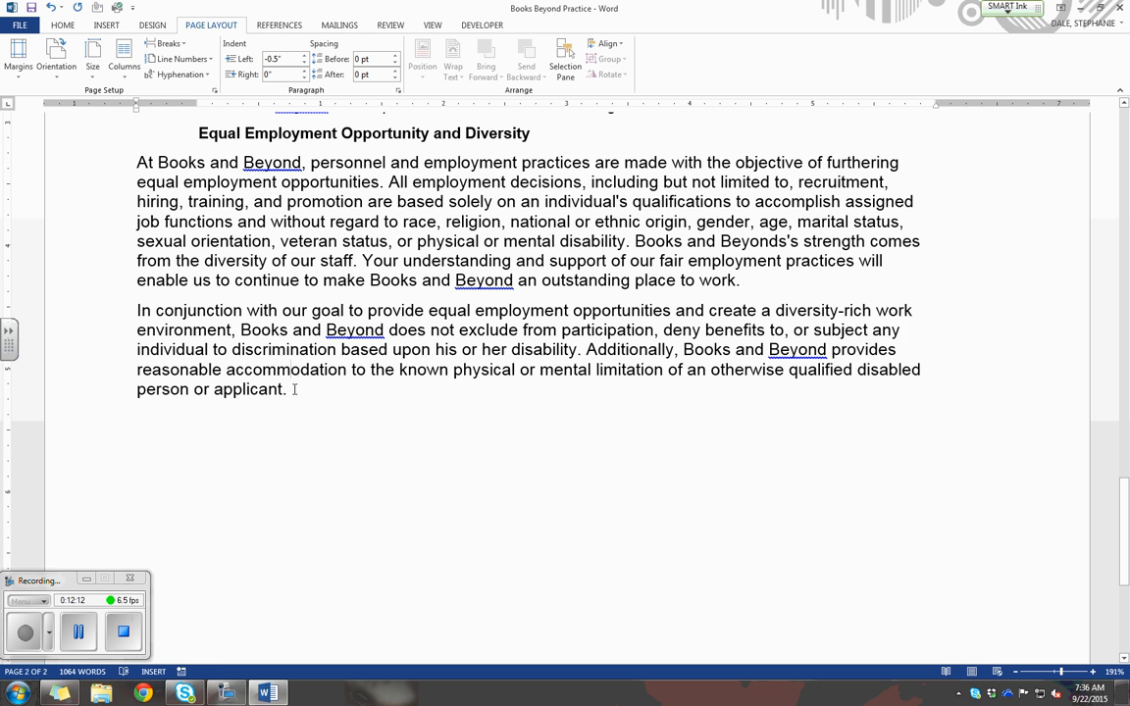
drag(295, 389, 120, 168)
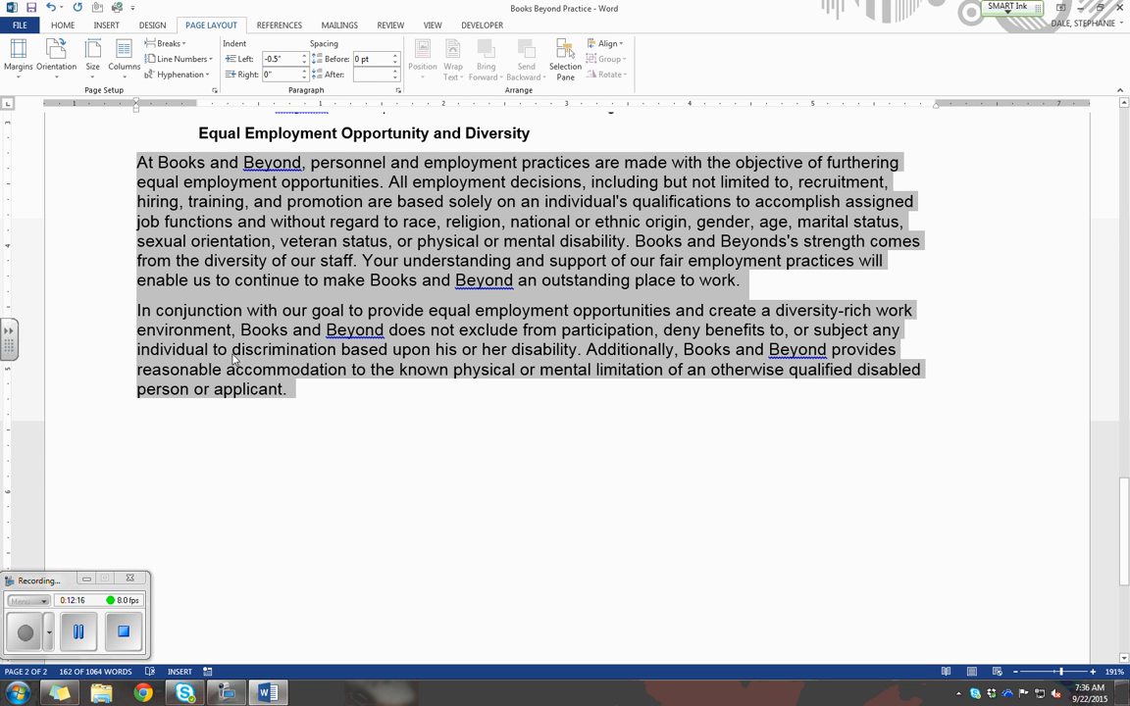
click(305, 57)
click(305, 57)
click(305, 57)
click(305, 57)
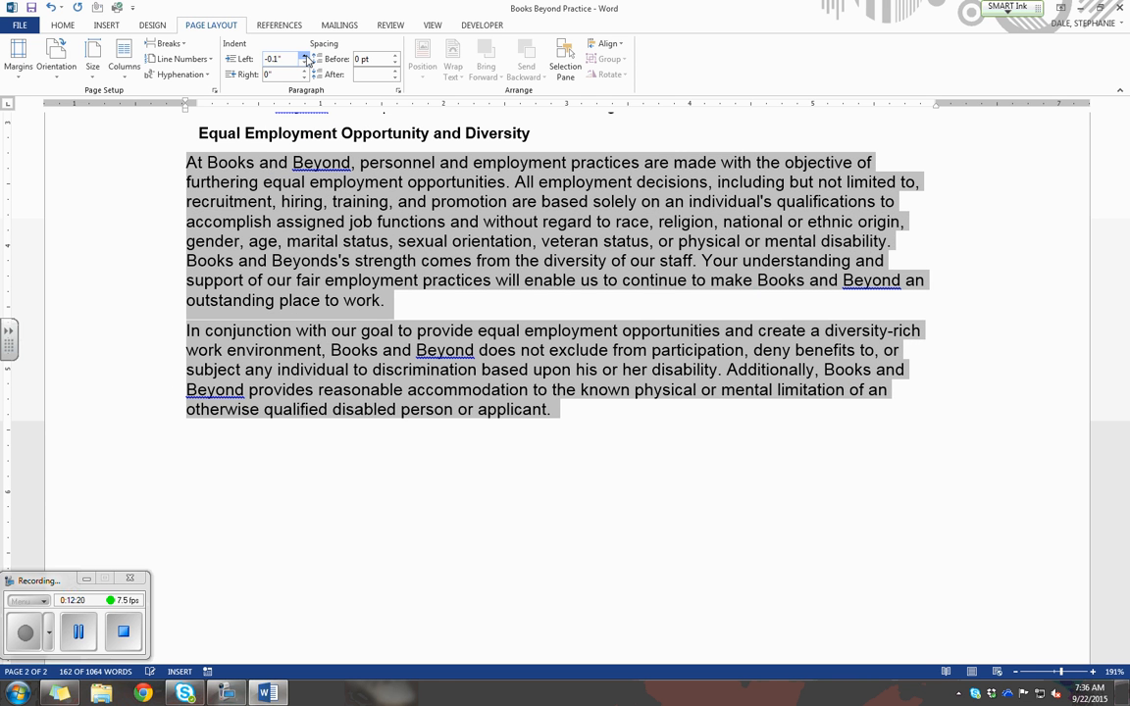
click(305, 57)
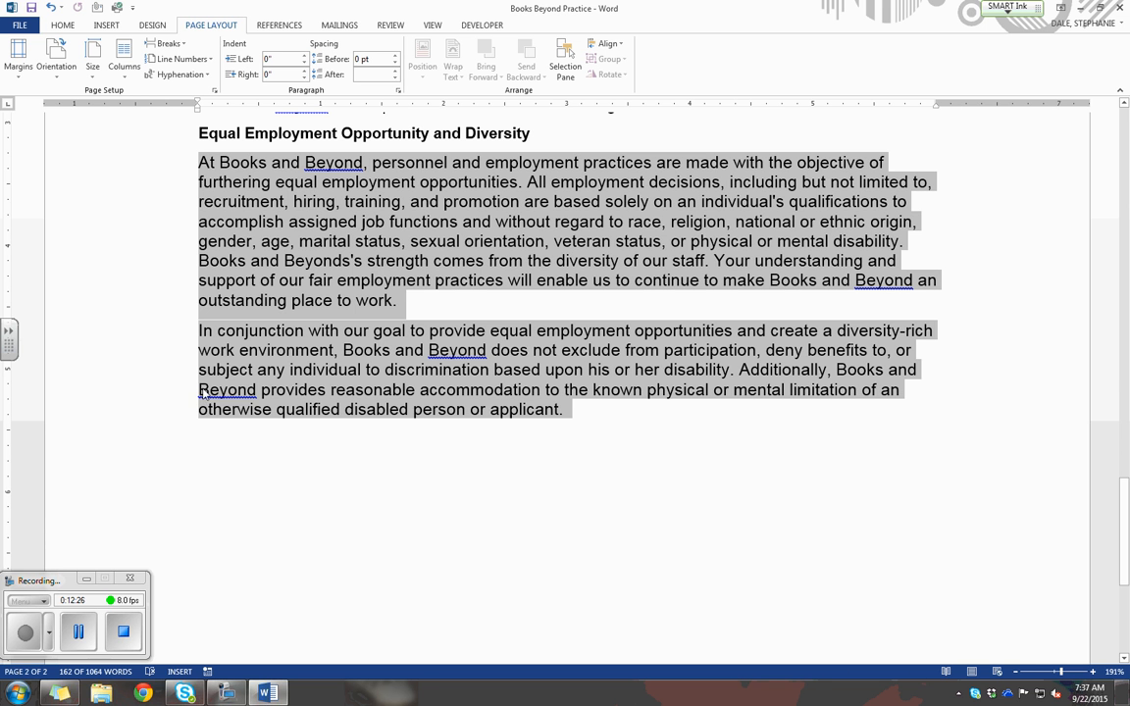
click(305, 63)
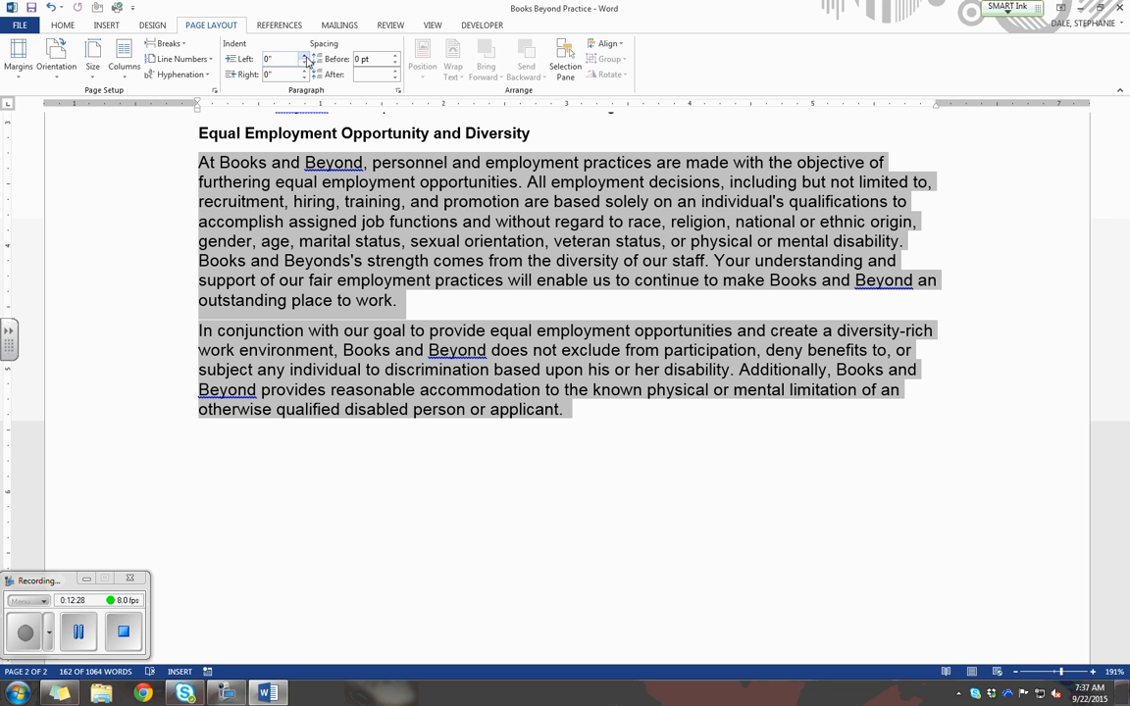
Undo the stepwise left indent increases on the two Equal Employment Opportunity and Diversity paragraphs.
click(48, 9)
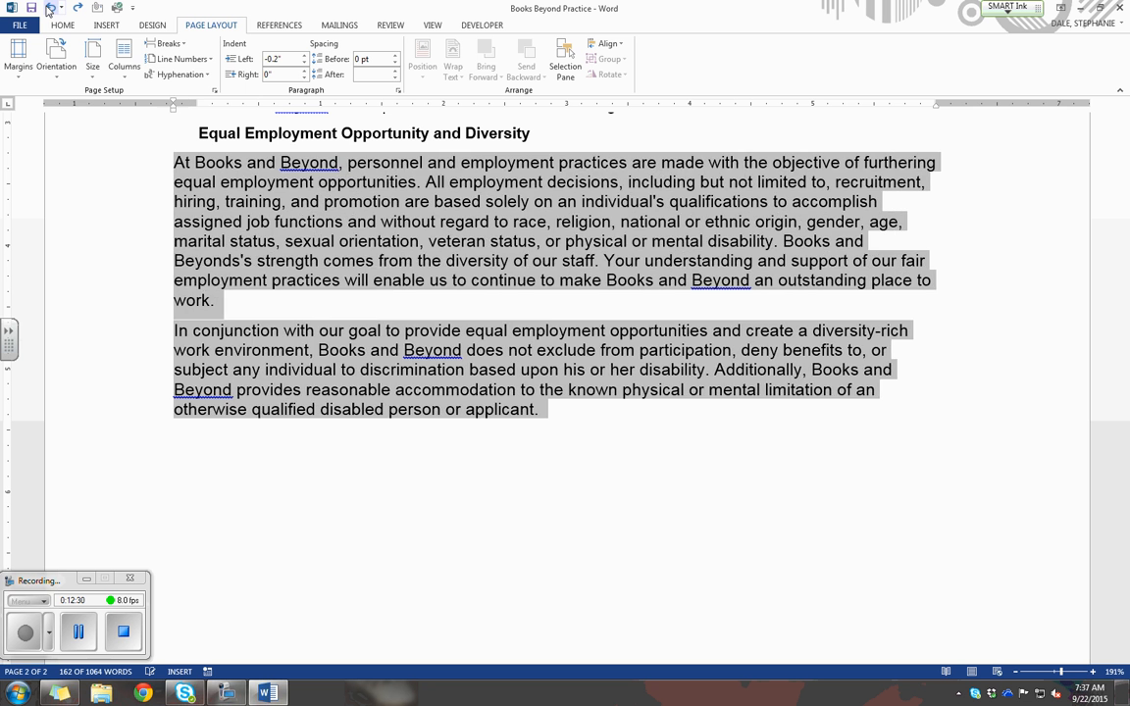
click(48, 9)
click(48, 9)
click(48, 9)
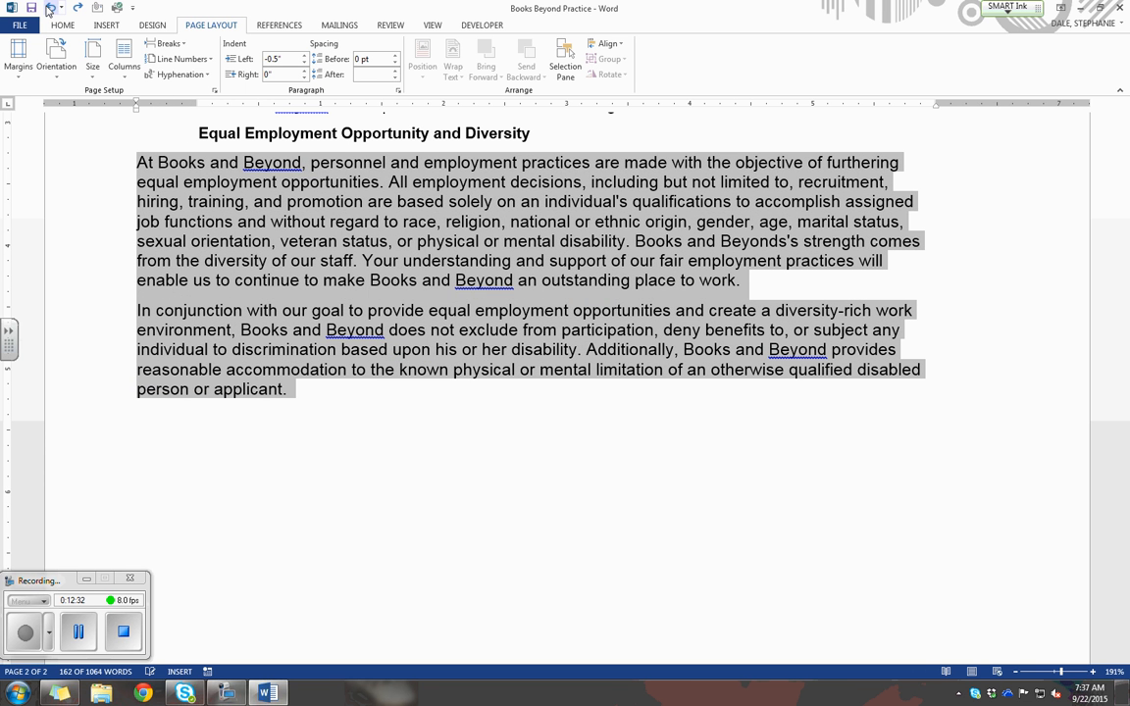
Set the left indent of the two Equal Employment Opportunity and Diversity paragraphs to 0" in the paragraph settings.
click(398, 91)
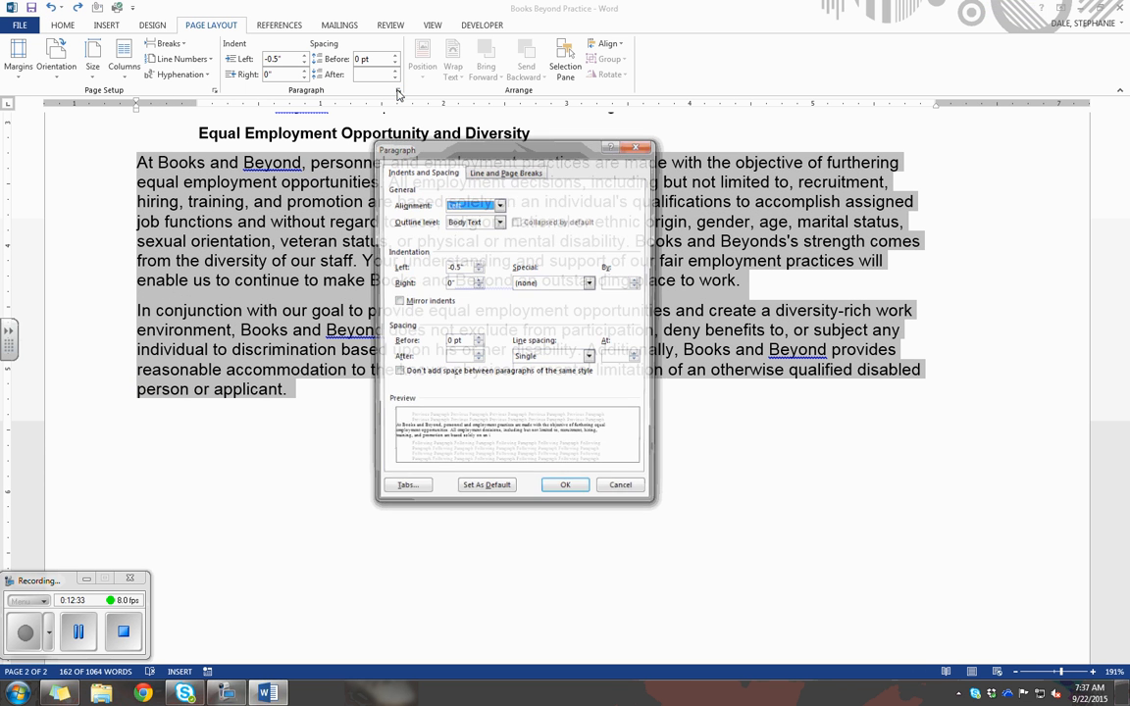
click(478, 271)
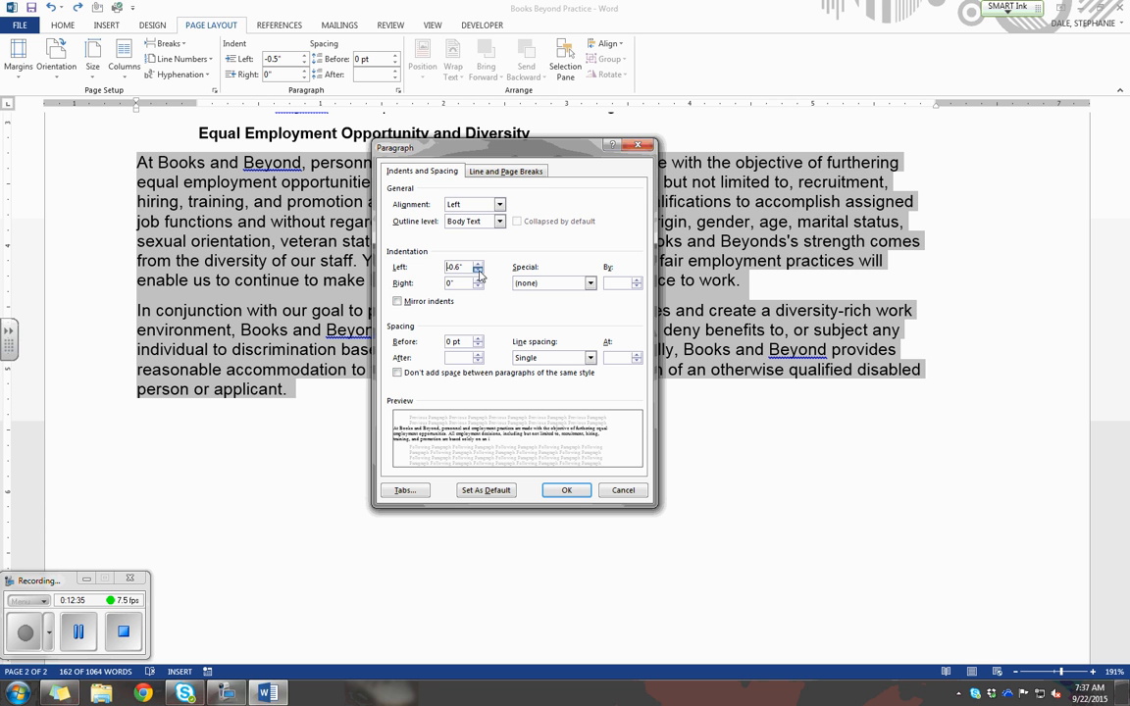
click(477, 271)
click(478, 270)
click(478, 271)
click(477, 270)
click(477, 271)
click(478, 266)
click(478, 267)
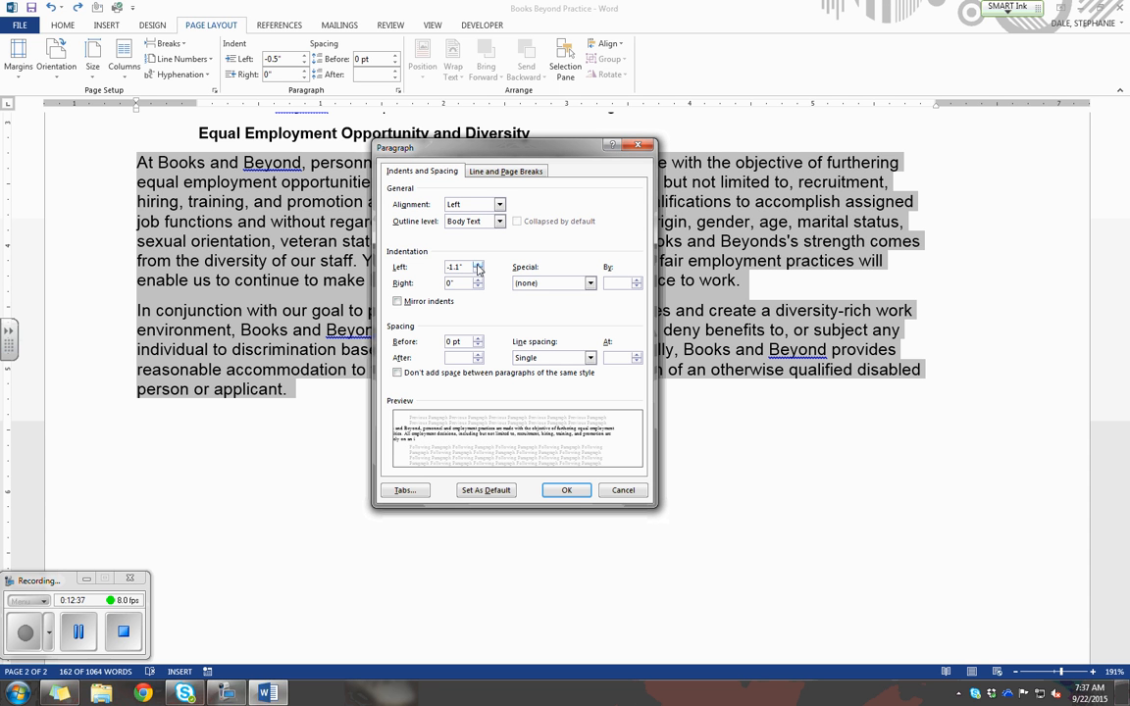
click(477, 267)
click(478, 266)
click(477, 266)
click(478, 266)
click(477, 267)
click(477, 267)
click(477, 267)
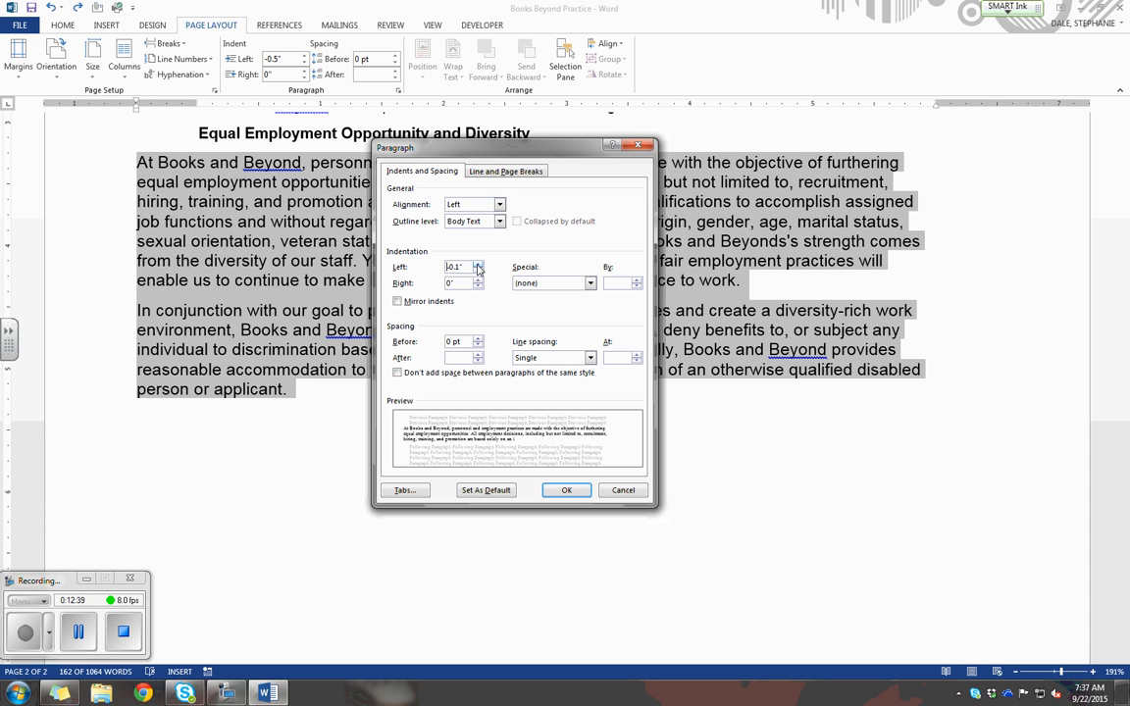
click(477, 267)
click(478, 267)
click(566, 491)
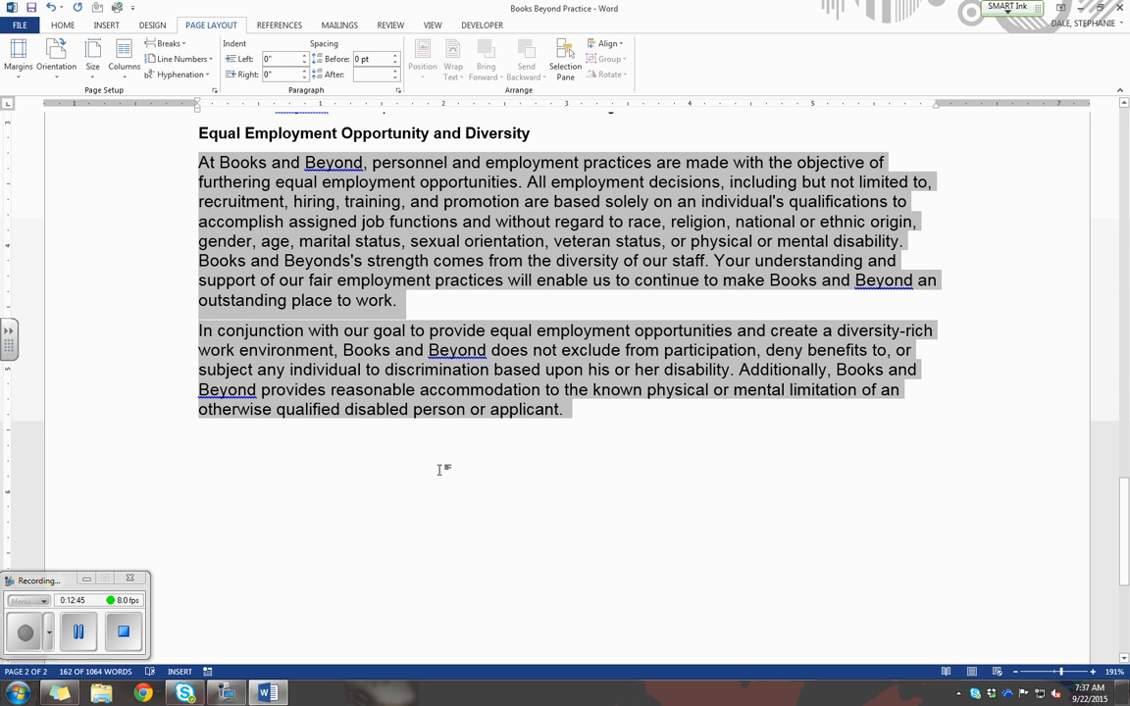
click(79, 634)
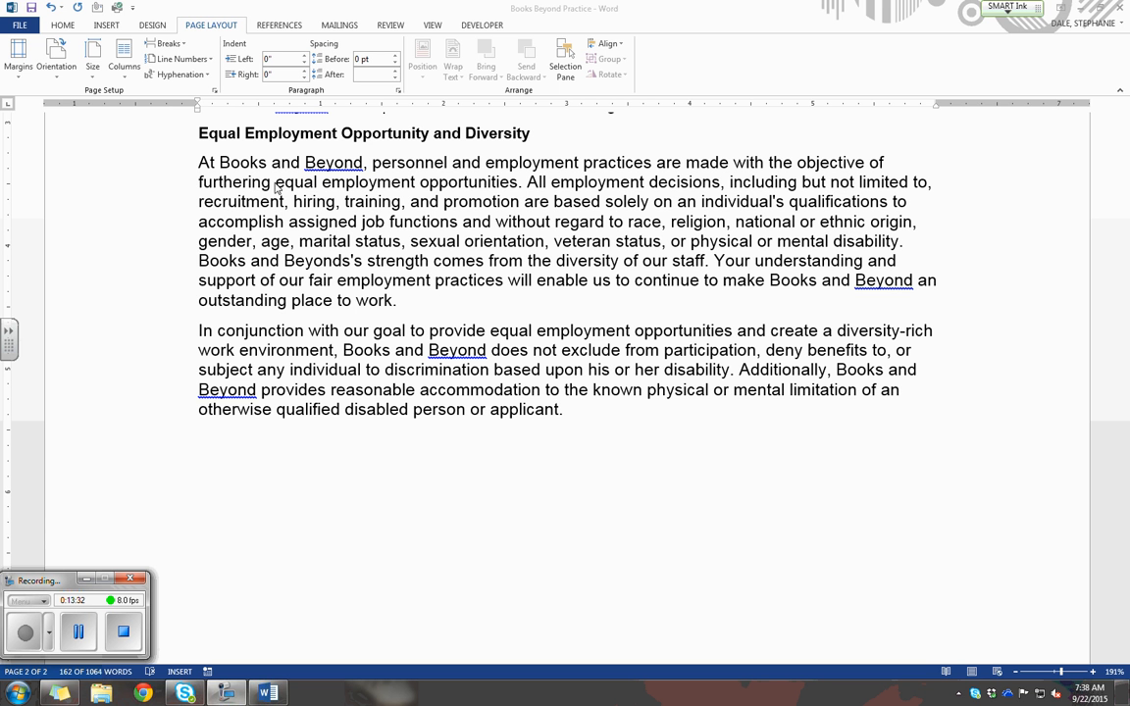
Try left, centred and right alignment in turn on the two Equal Employment Opportunity and Diversity paragraphs.
click(64, 26)
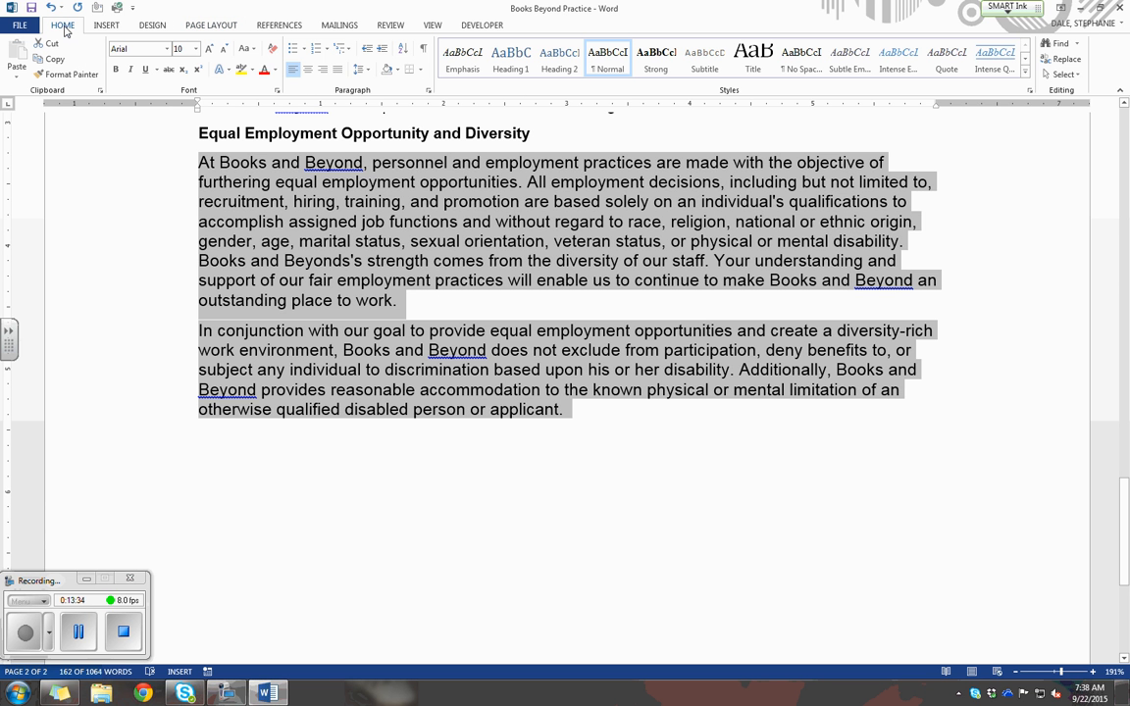
click(293, 70)
click(294, 72)
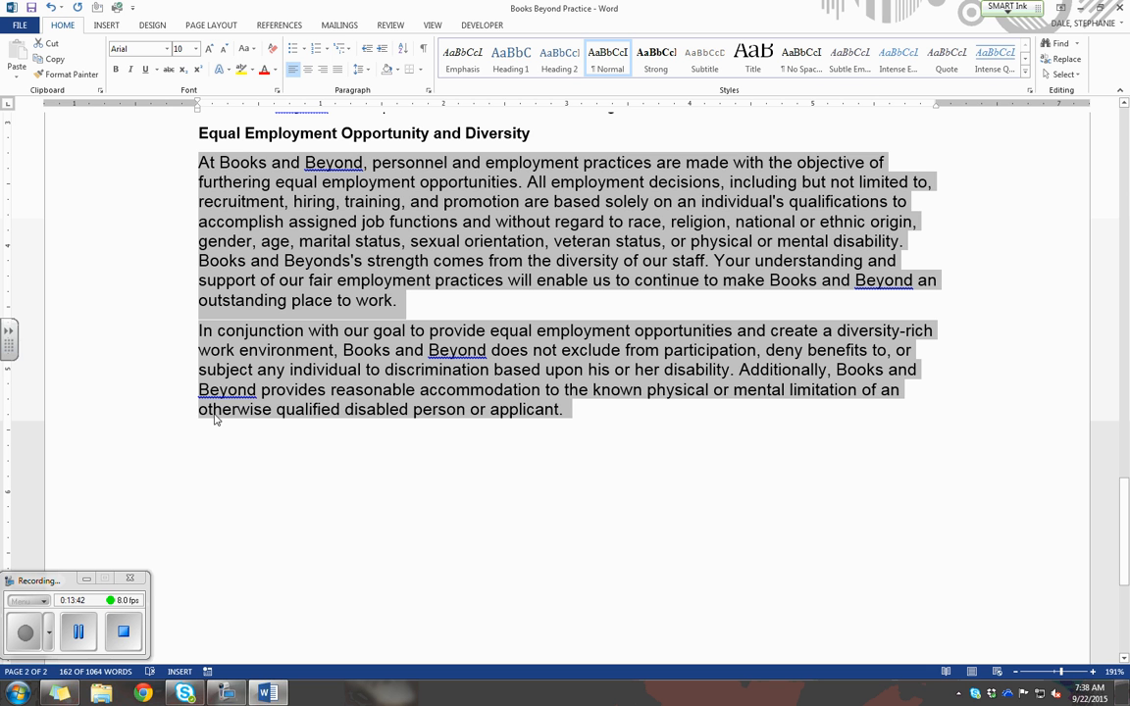
click(307, 70)
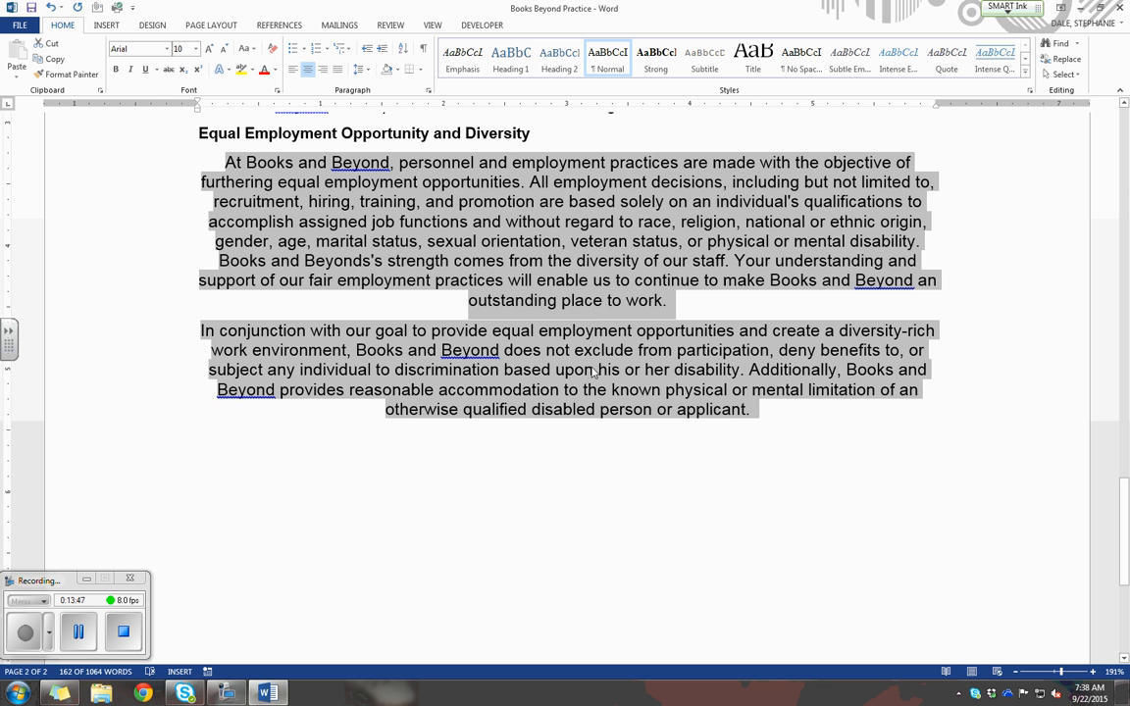
click(324, 71)
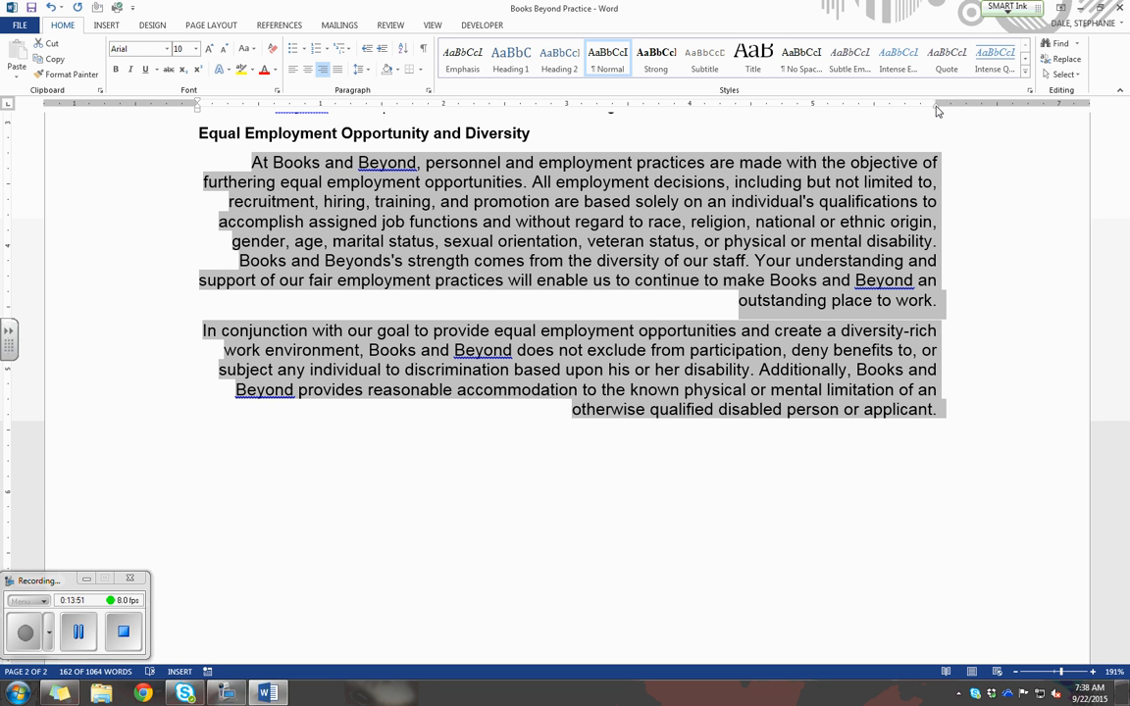
drag(937, 111, 936, 111)
Justify the two Equal Employment Opportunity and Diversity paragraphs and clear the selection.
click(339, 71)
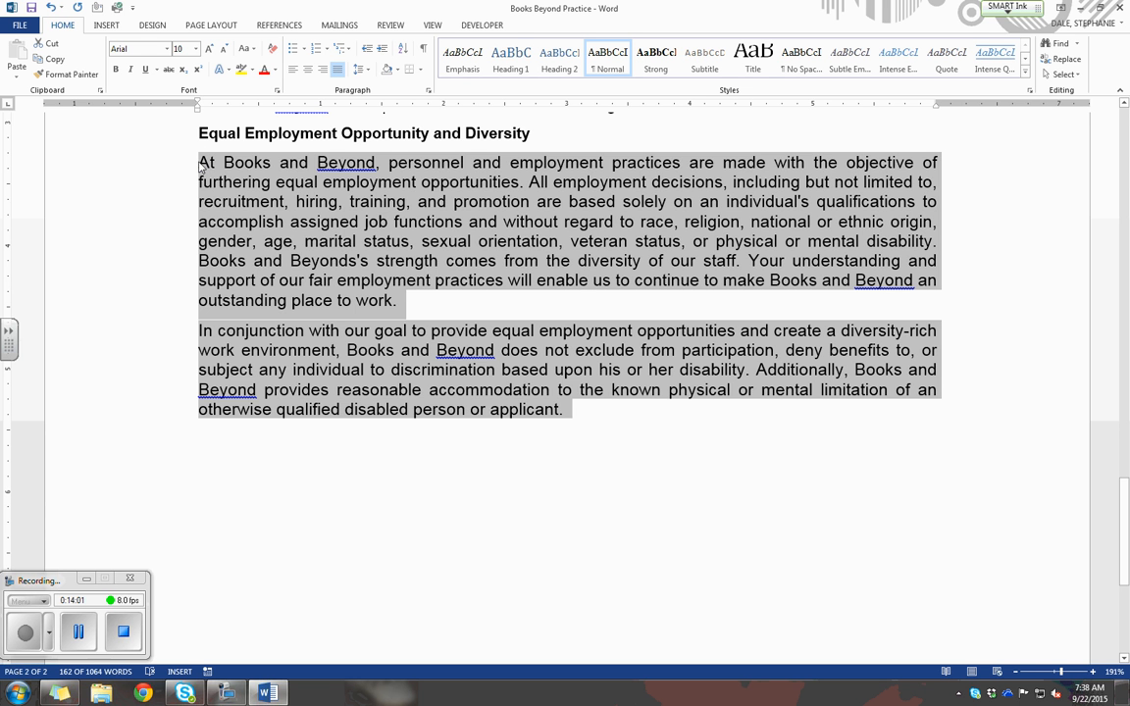
click(199, 111)
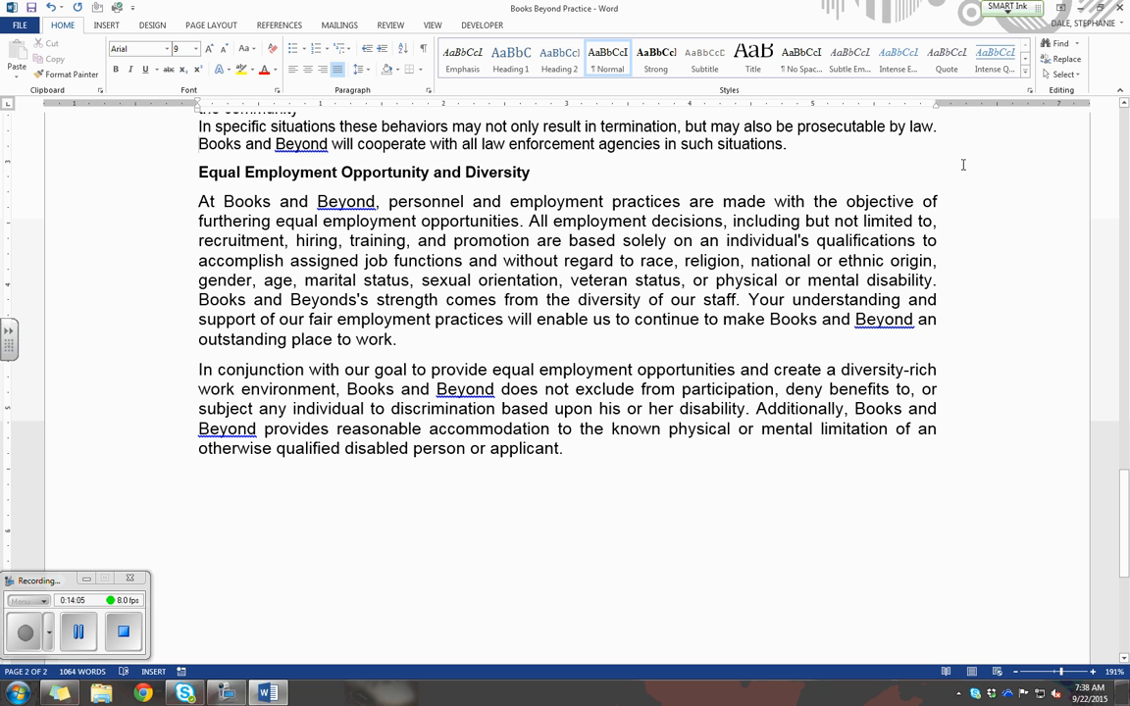
drag(937, 106, 938, 112)
click(365, 370)
Select the whole document and show multiple pages side by side.
scroll(556, 446, up, 3)
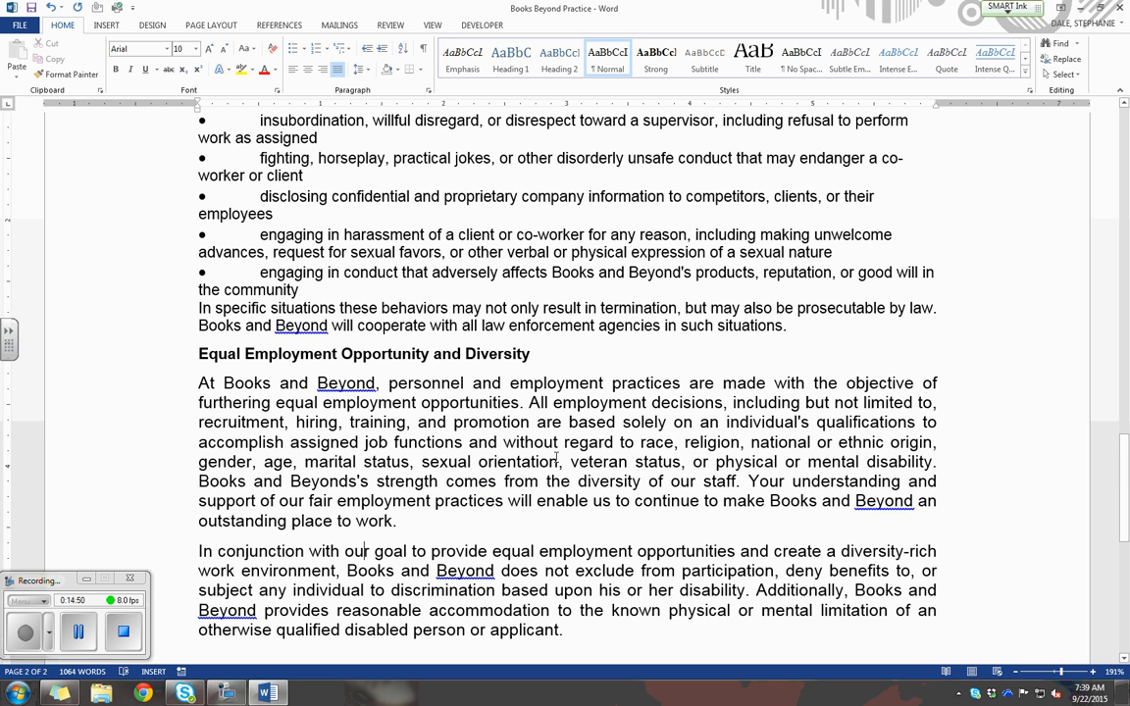
key(ctrl+a)
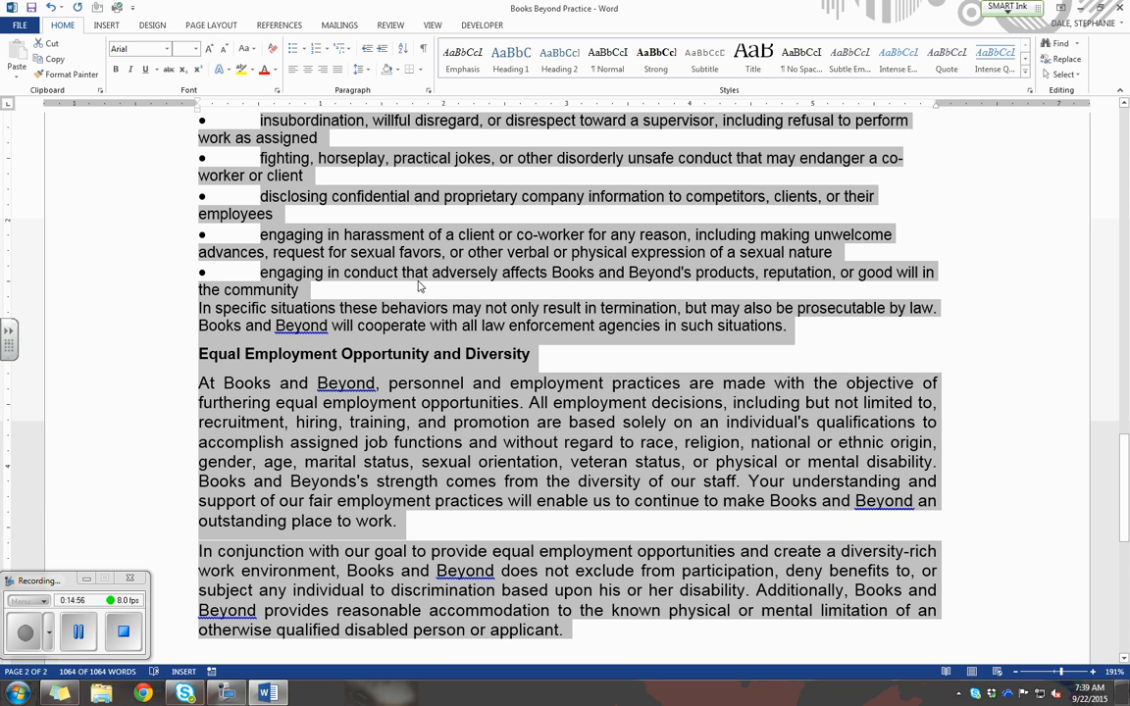
click(434, 27)
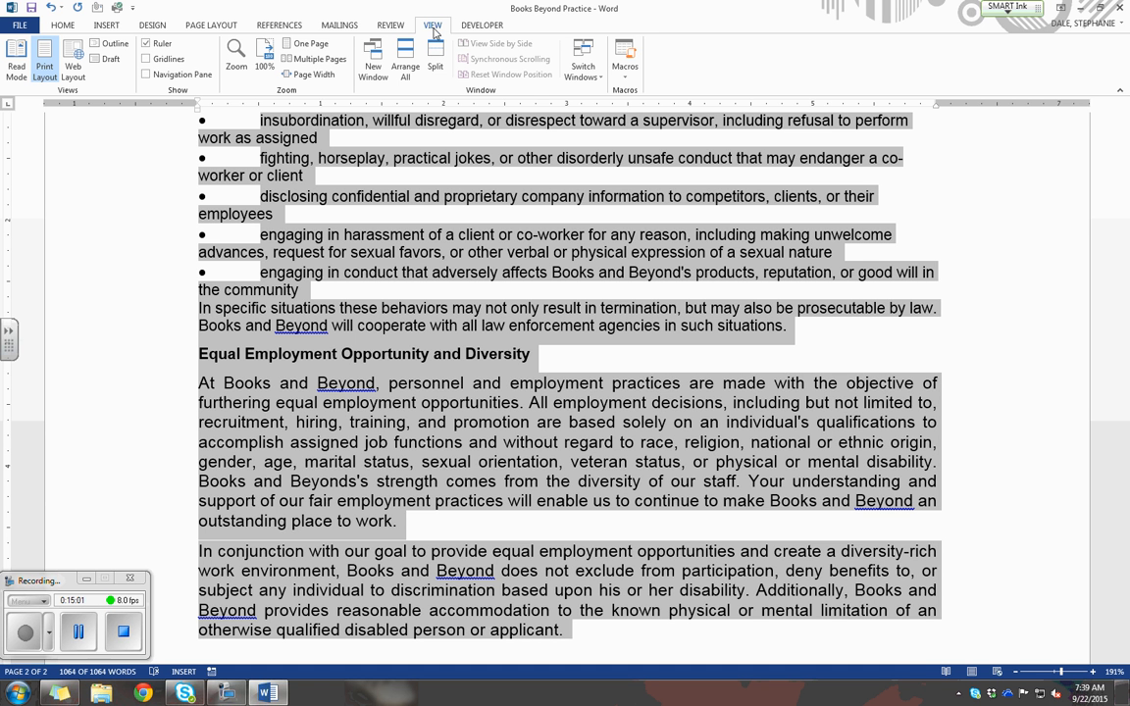
click(312, 59)
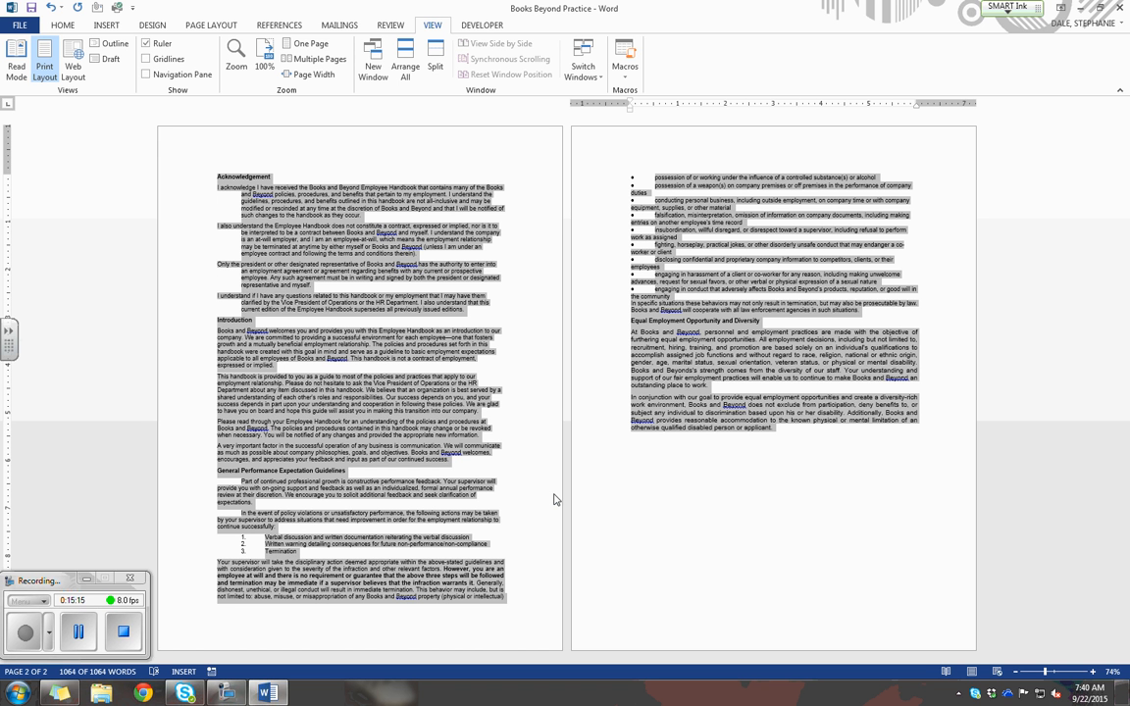
Set the vertical page alignment of the whole document to Center in the page setup.
click(225, 27)
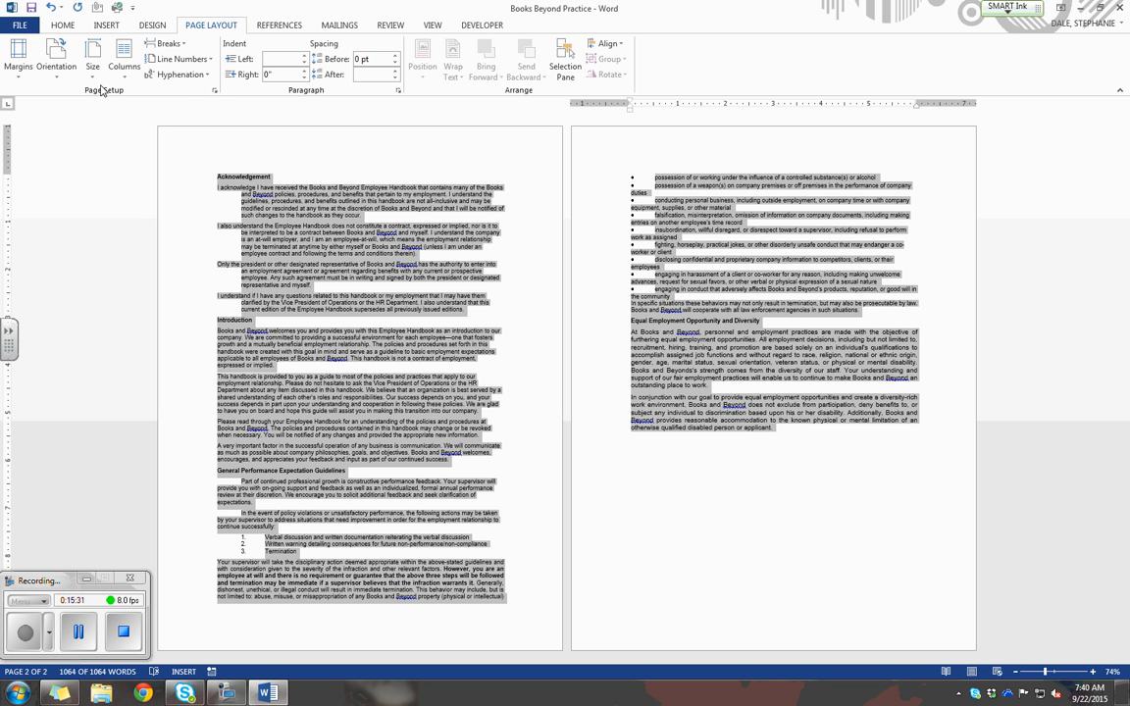
click(213, 92)
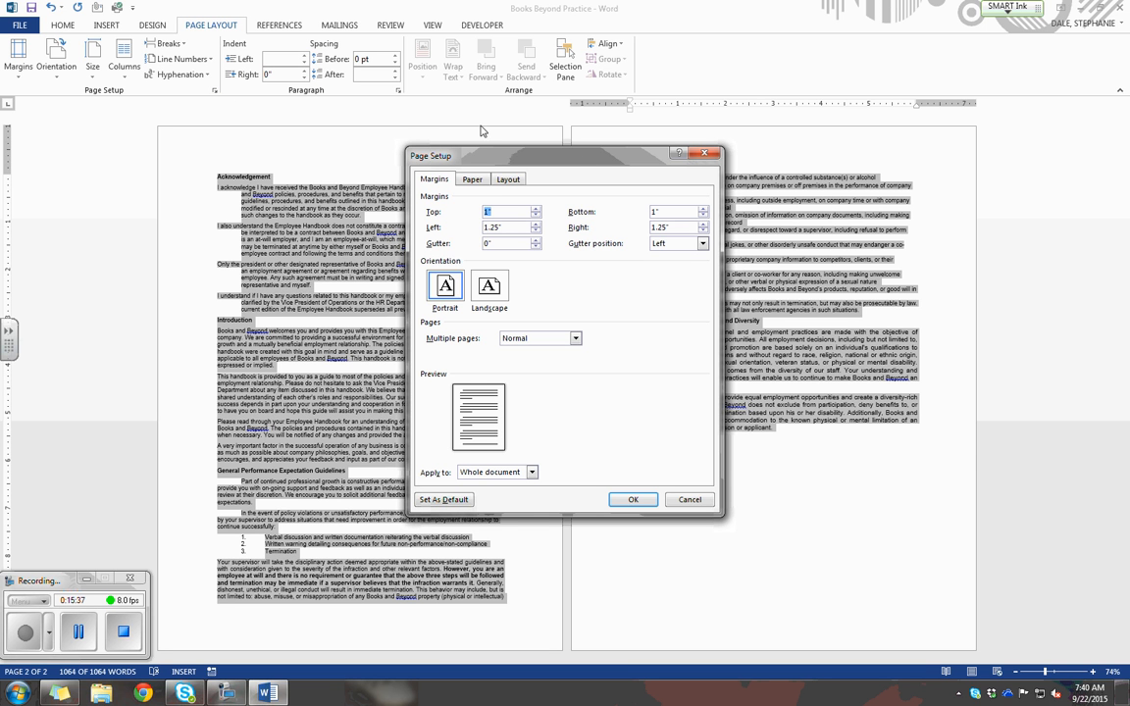
click(510, 181)
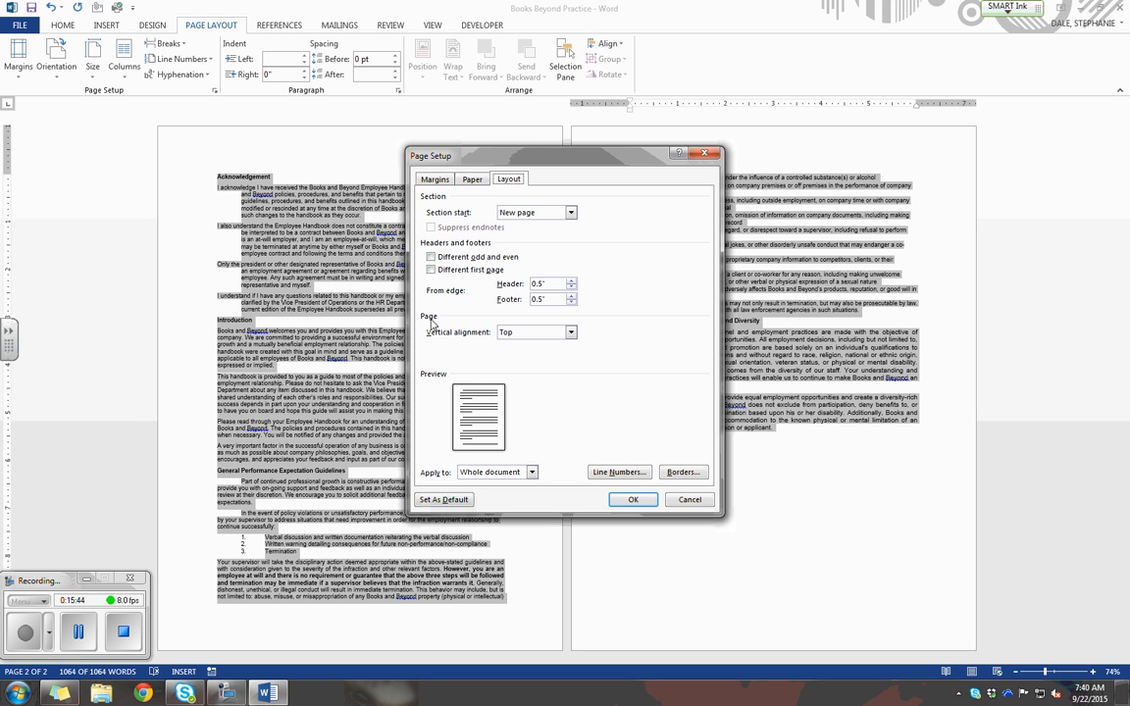
click(571, 333)
click(559, 352)
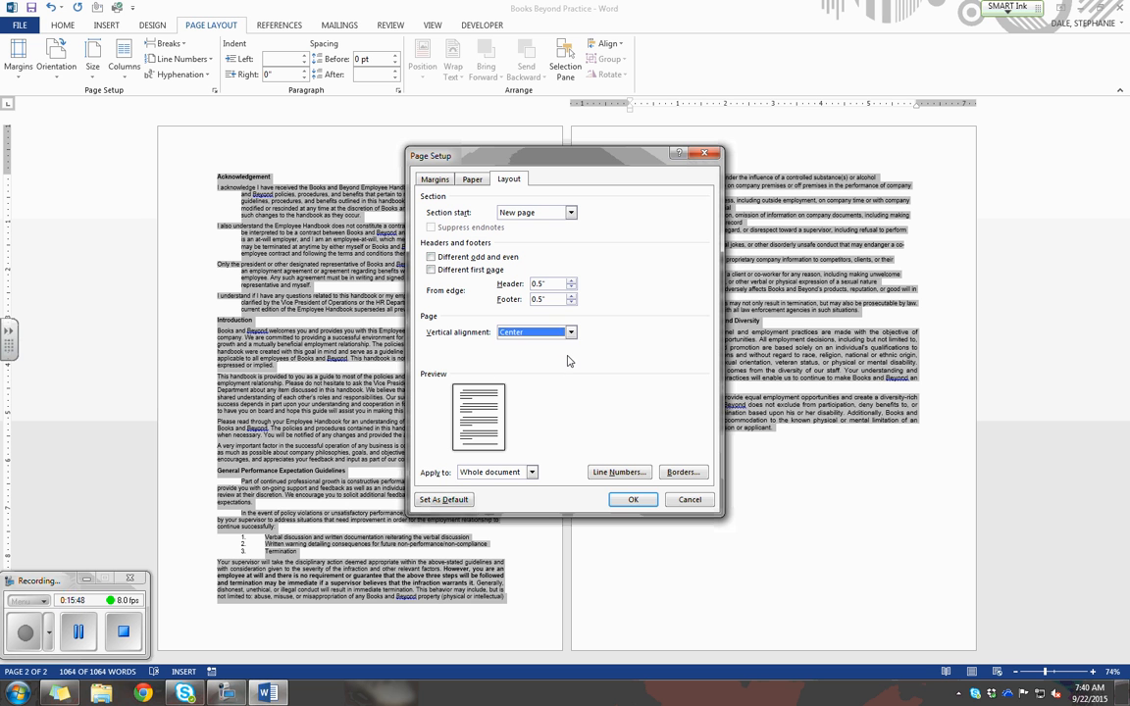
click(637, 500)
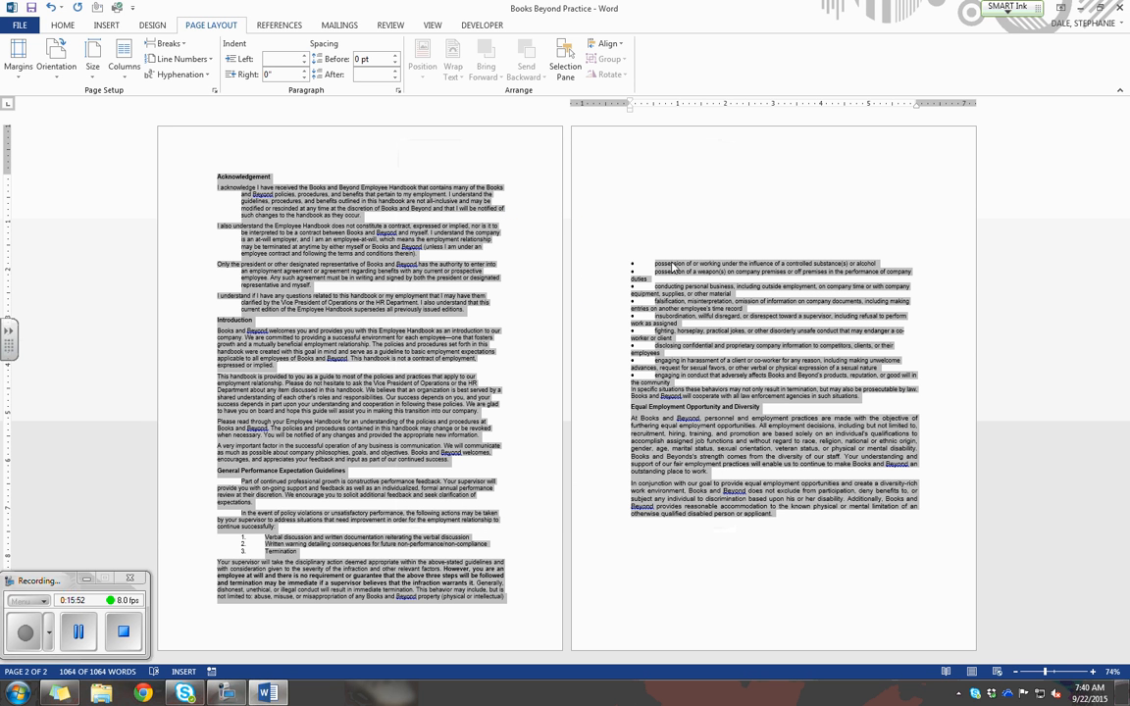
Change the vertical page alignment of the whole document to Justified.
click(213, 90)
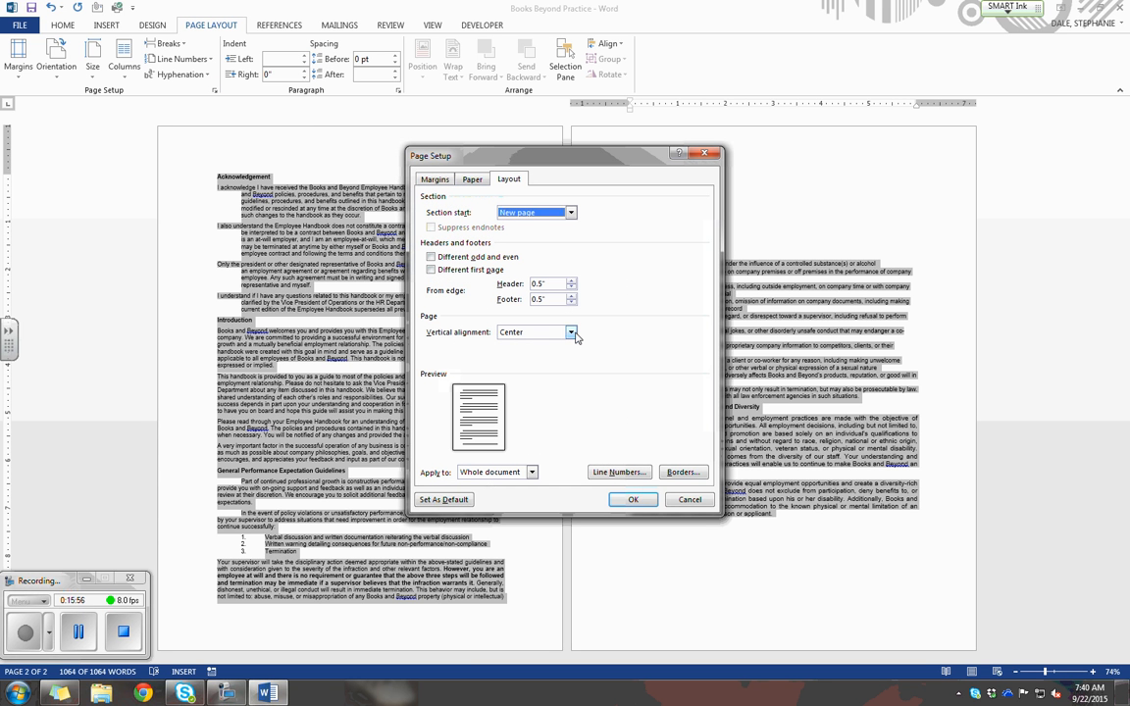
click(570, 333)
click(569, 362)
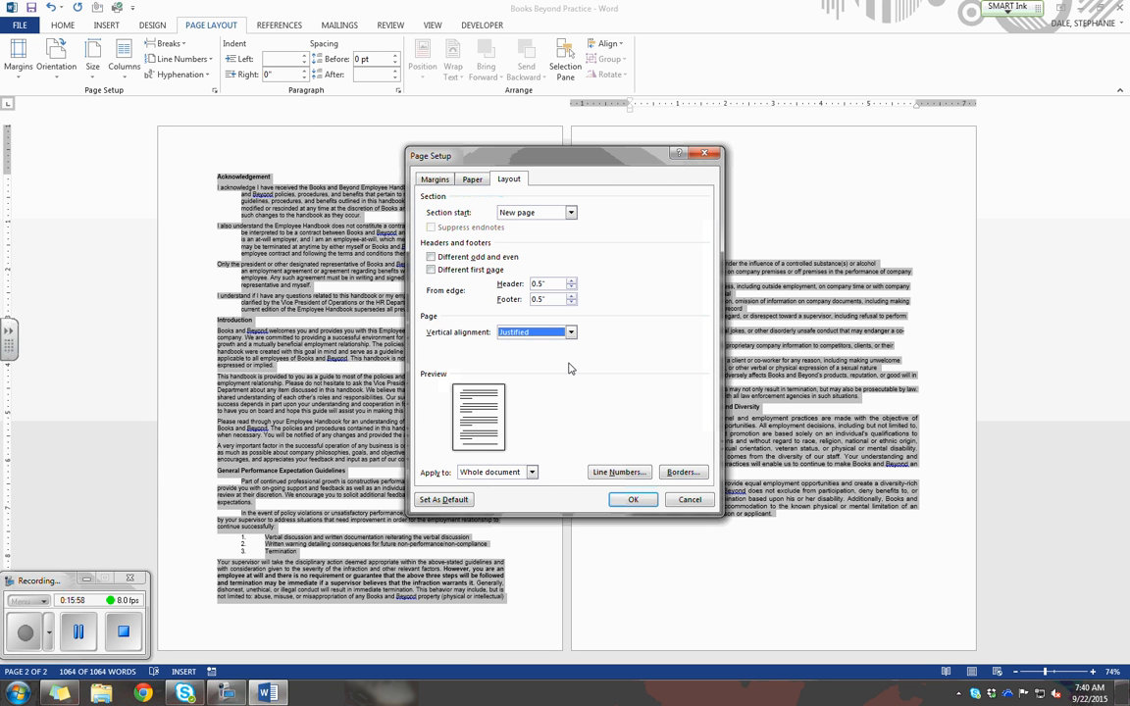
click(633, 499)
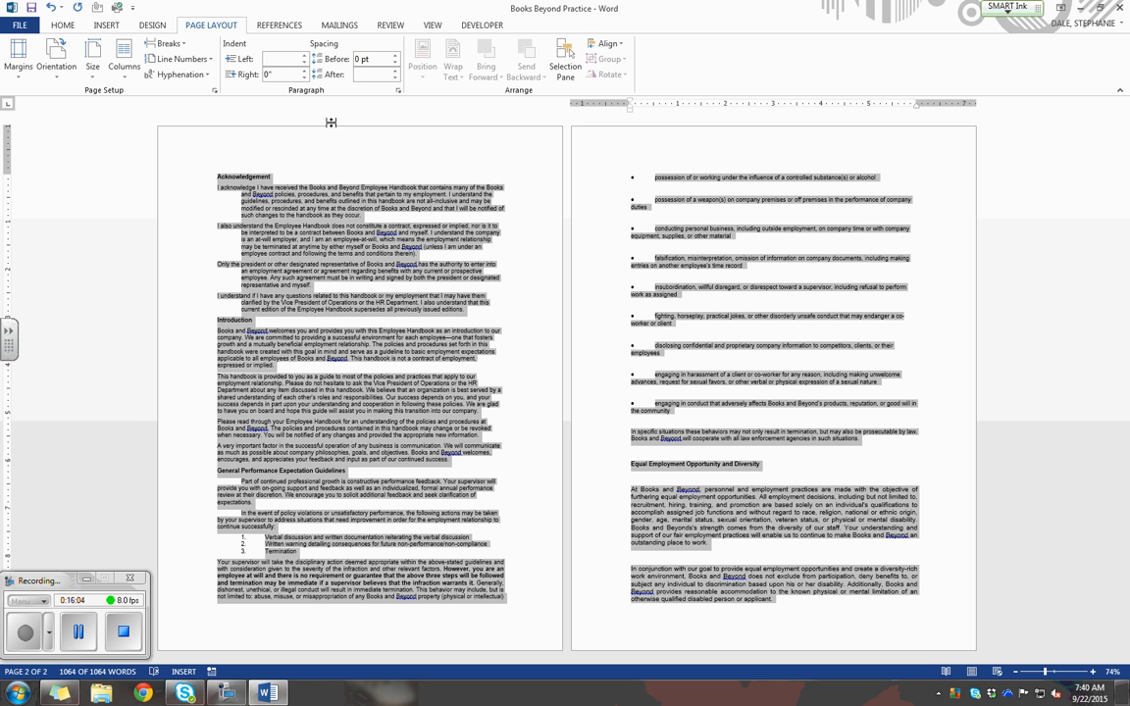
Change the vertical page alignment of the whole document to Bottom.
click(213, 89)
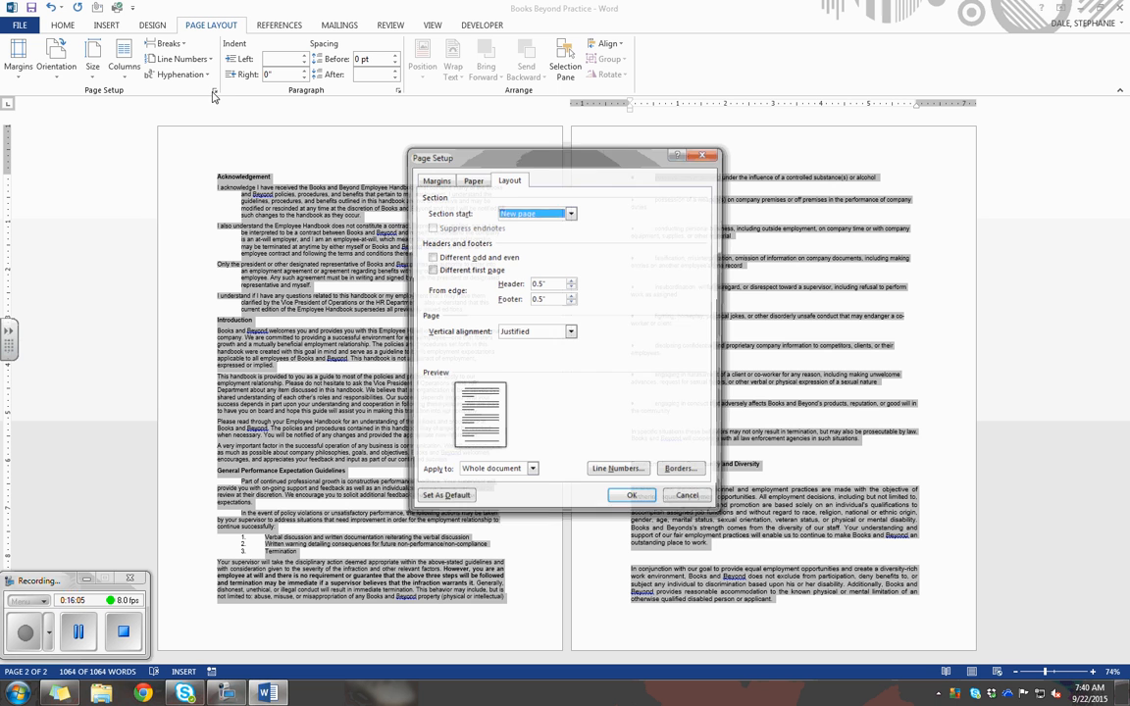
click(570, 332)
click(555, 369)
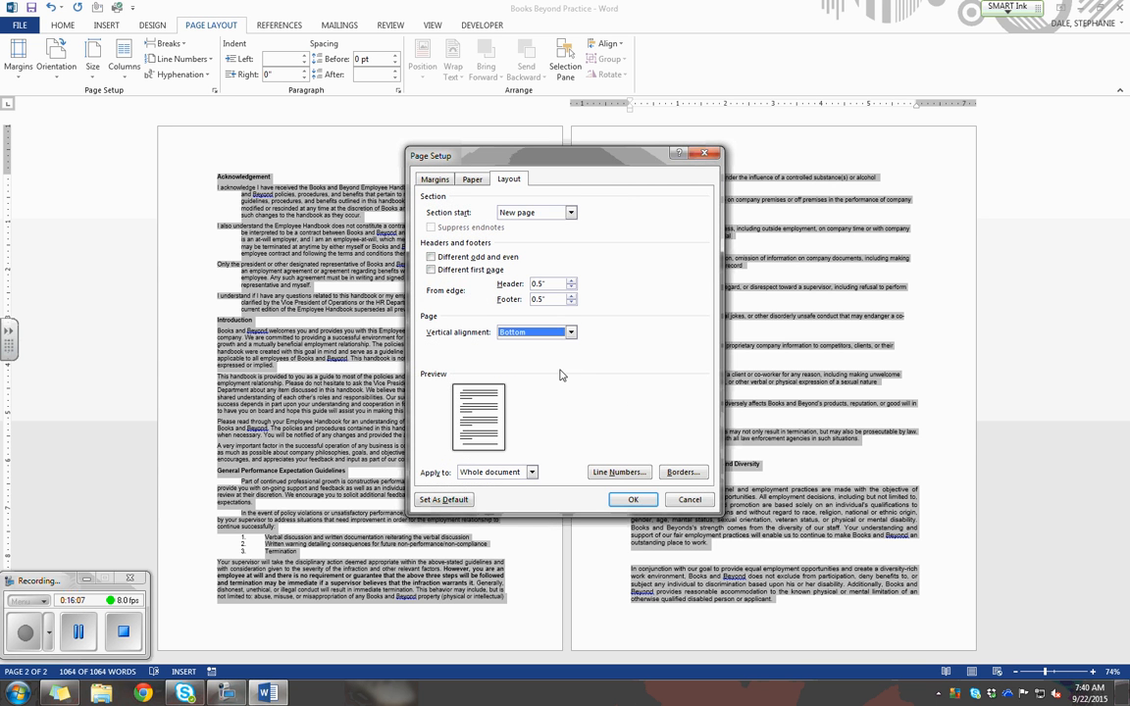
click(633, 499)
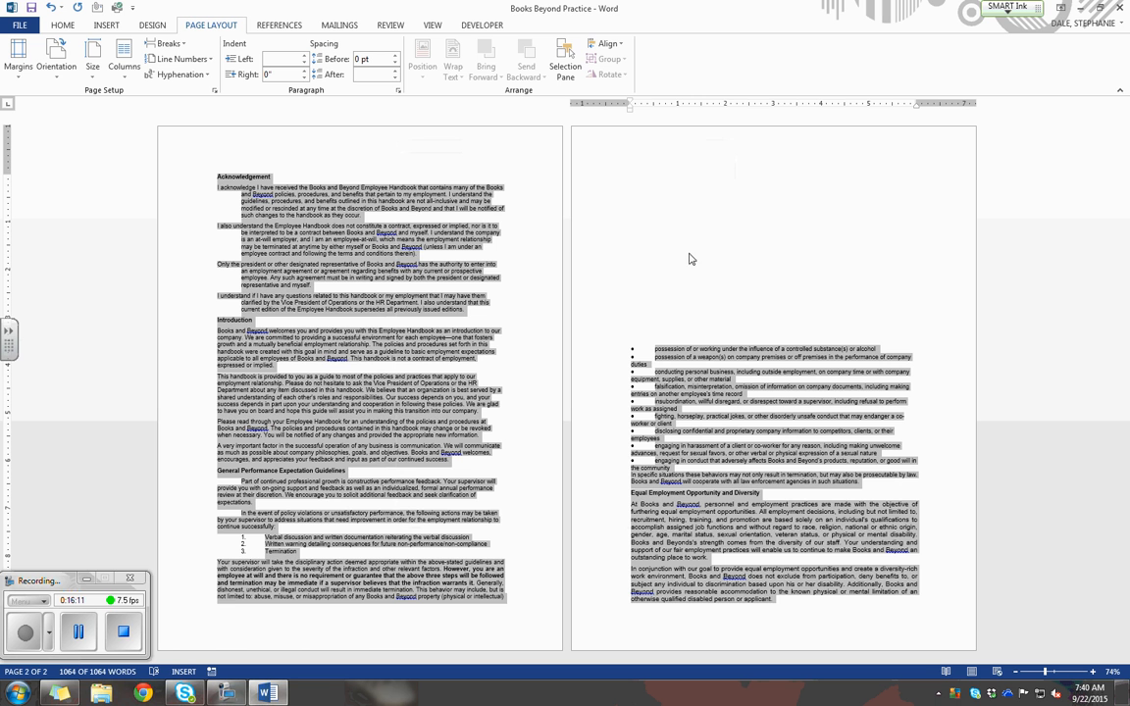
Set the vertical page alignment of the whole document to Top.
click(33, 644)
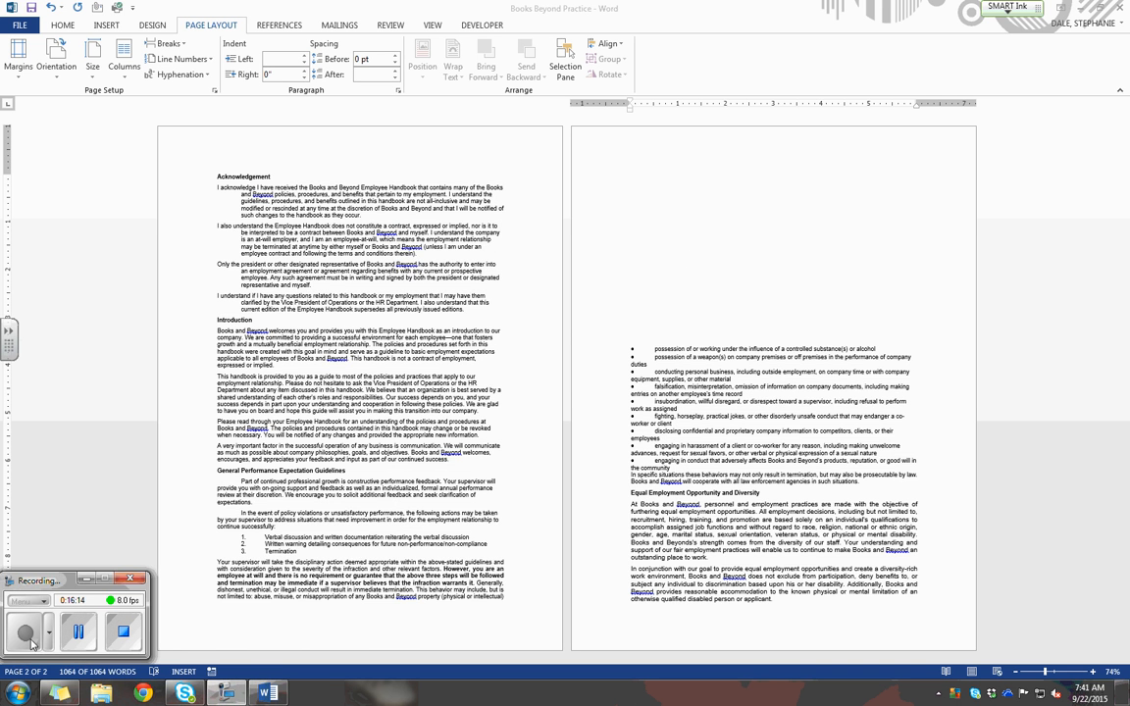
click(323, 341)
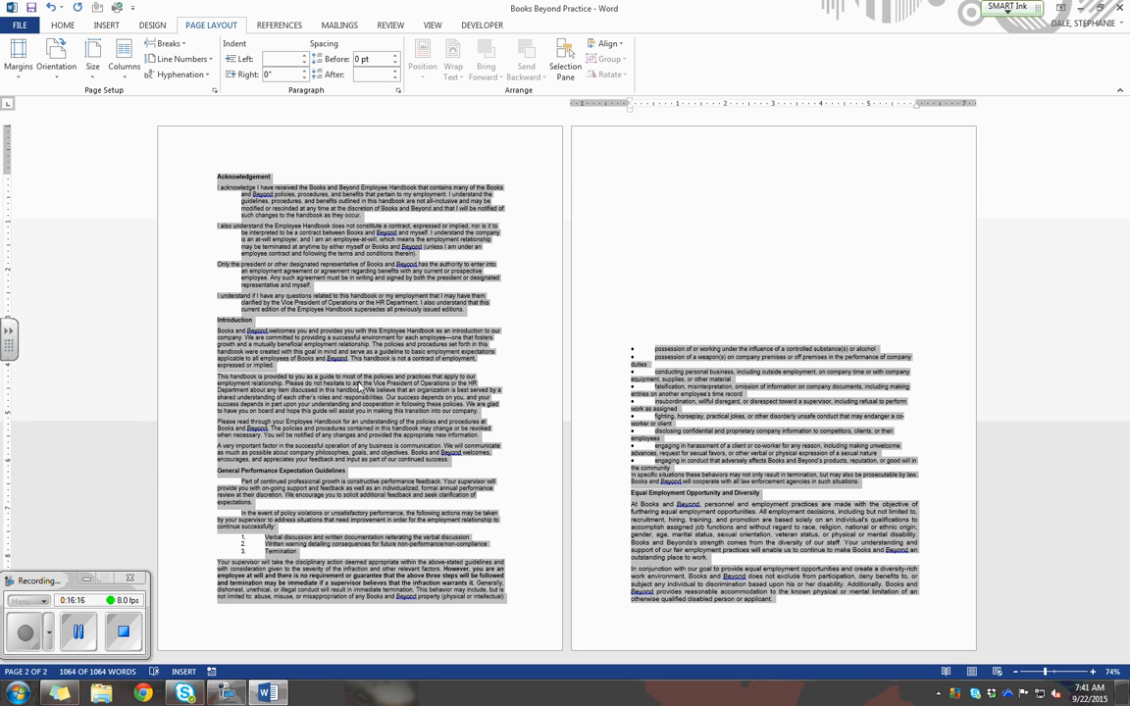
click(214, 92)
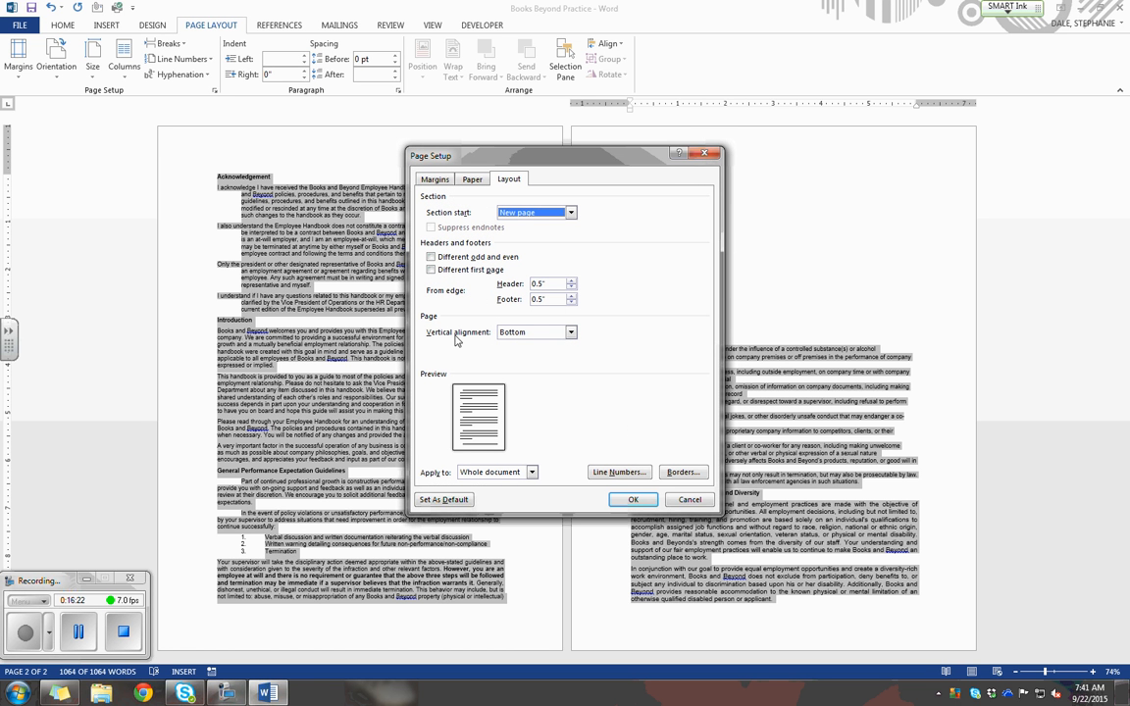
click(570, 333)
click(506, 343)
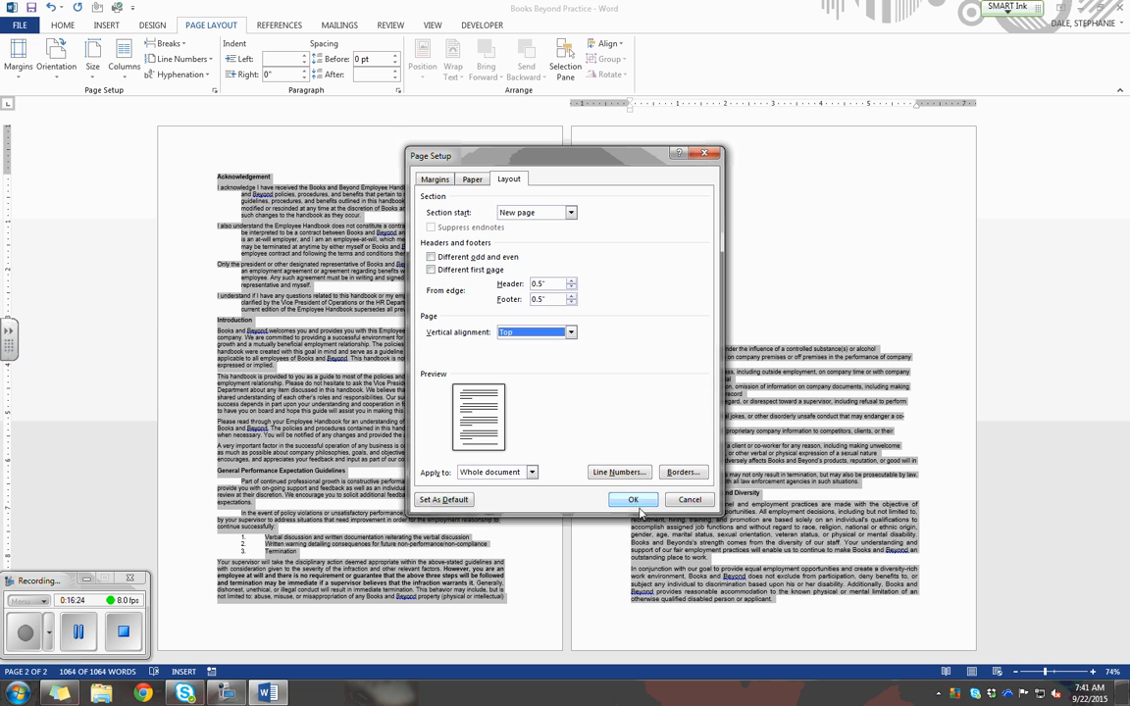
click(633, 499)
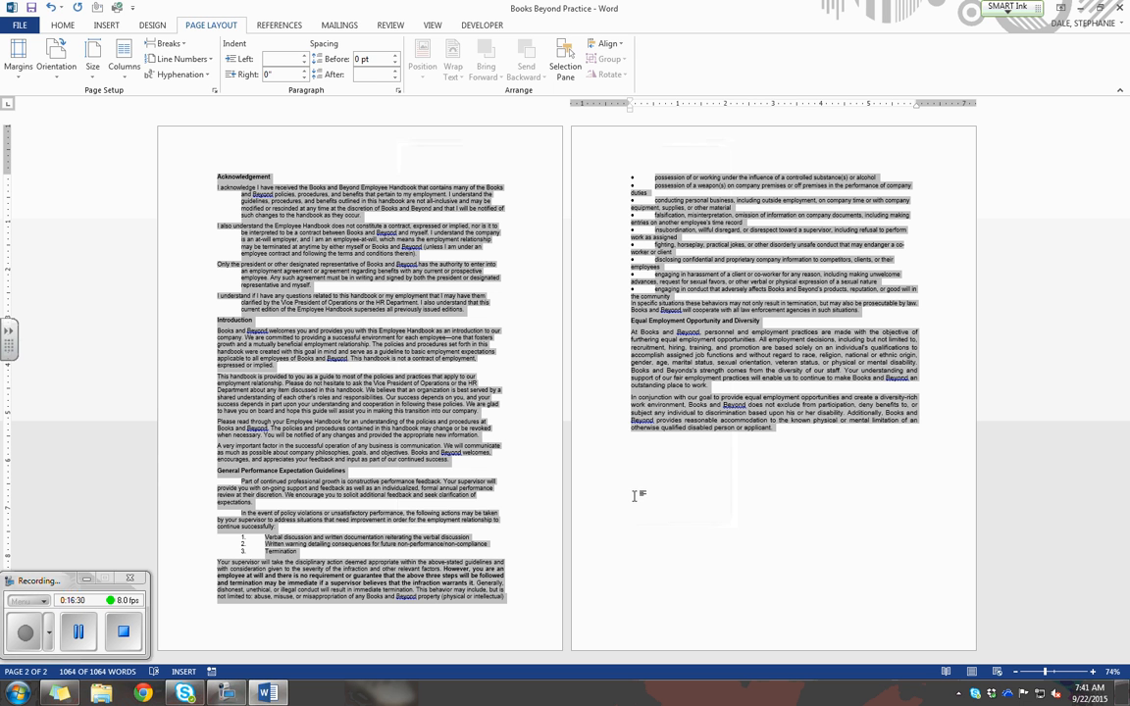
Show the document at page width and clear the whole-document selection.
click(432, 26)
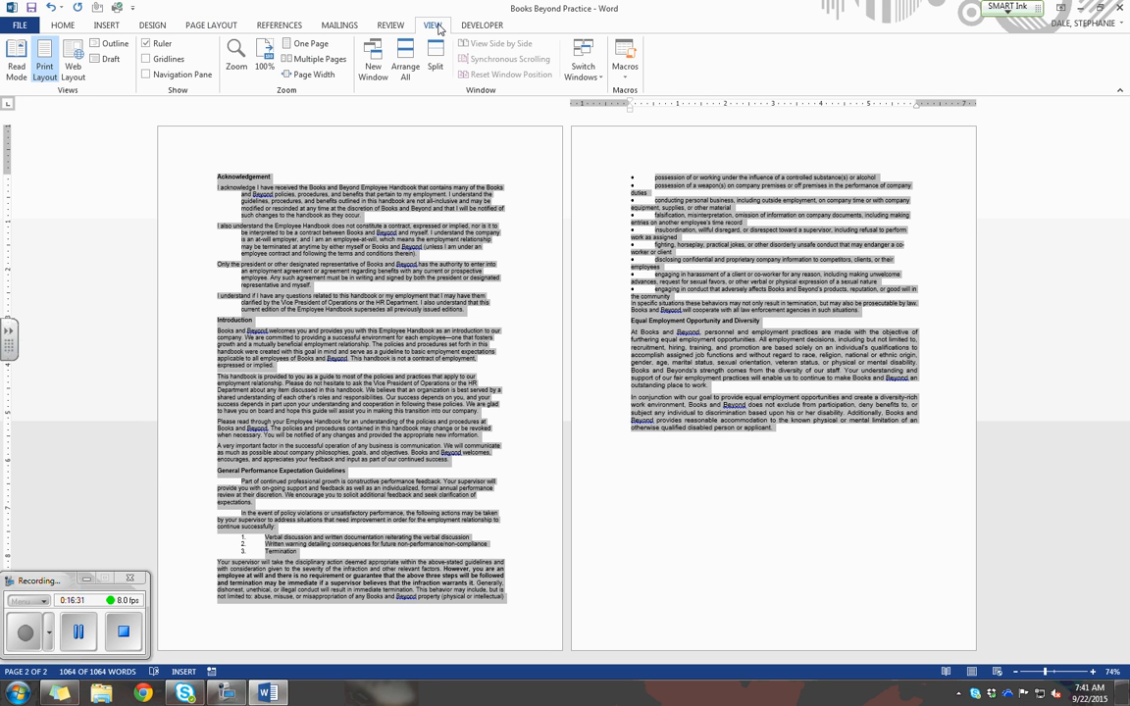
click(286, 74)
scroll(413, 481, up, 2)
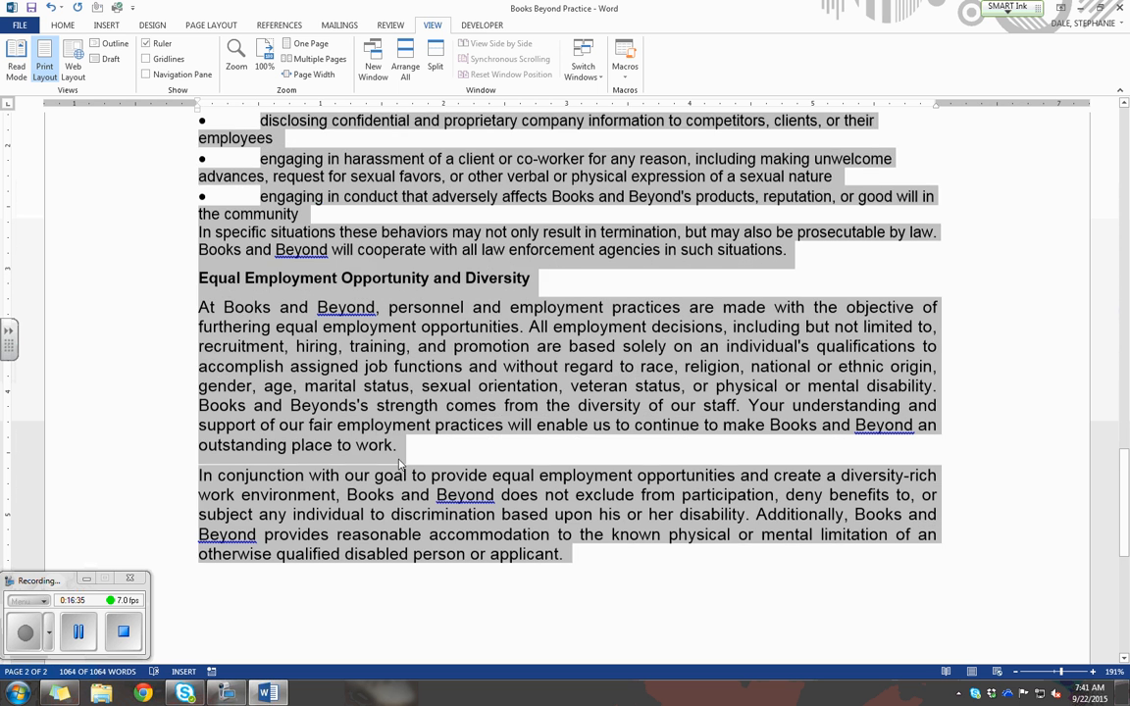
click(374, 426)
Apply dark red paragraph shading from the standard colors to the "Equal Employment Opportunity and Diversity" heading.
drag(195, 279, 585, 282)
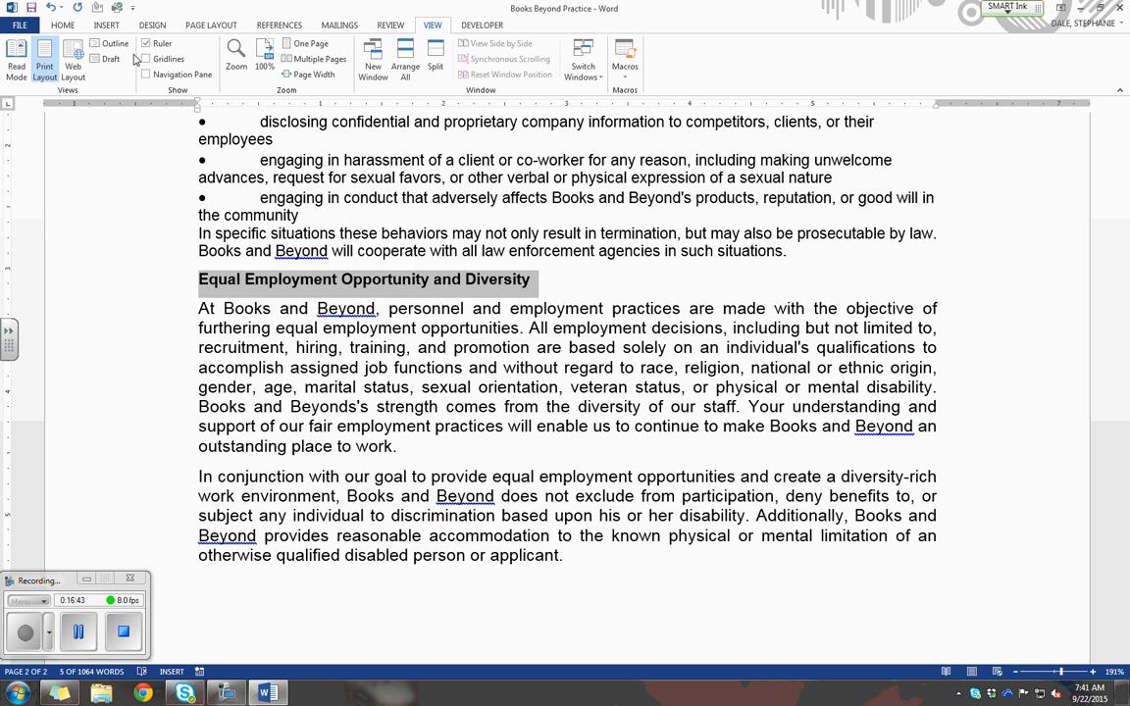
click(63, 26)
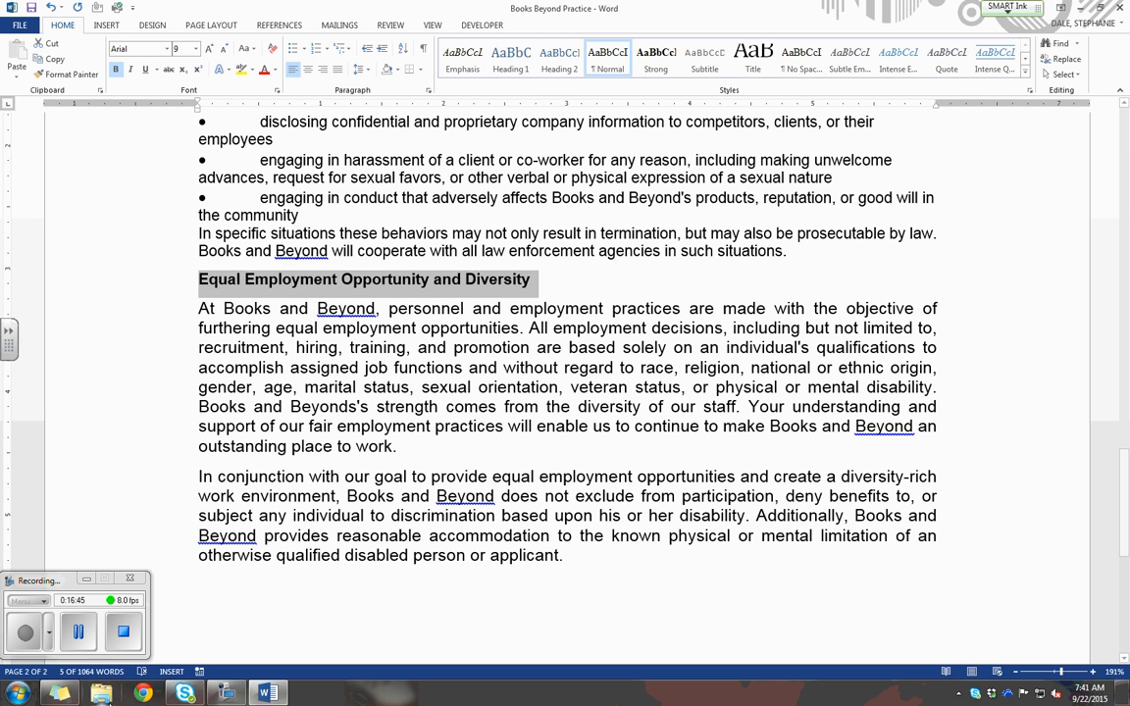
click(81, 637)
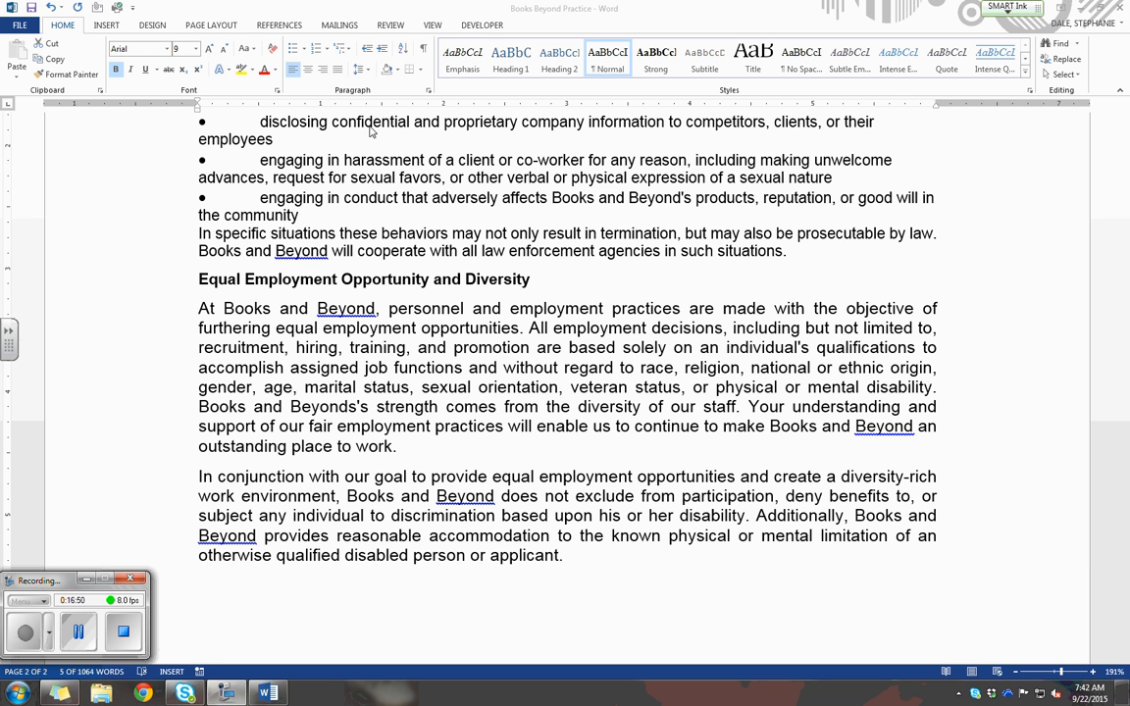
click(314, 88)
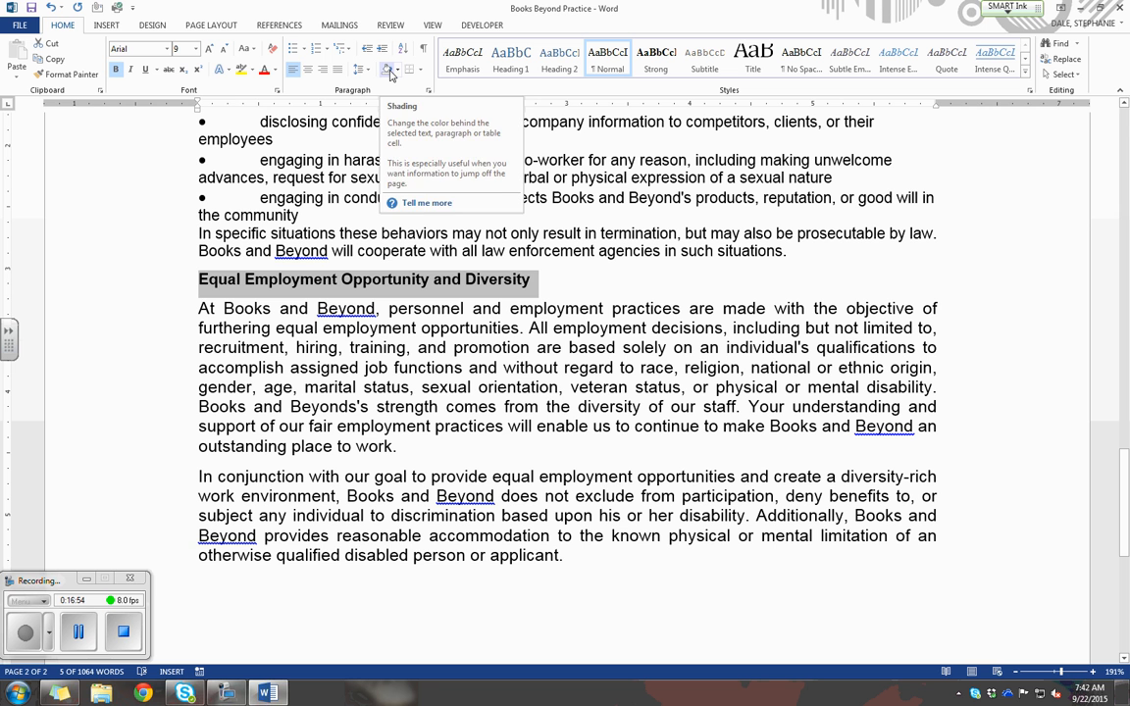
click(395, 70)
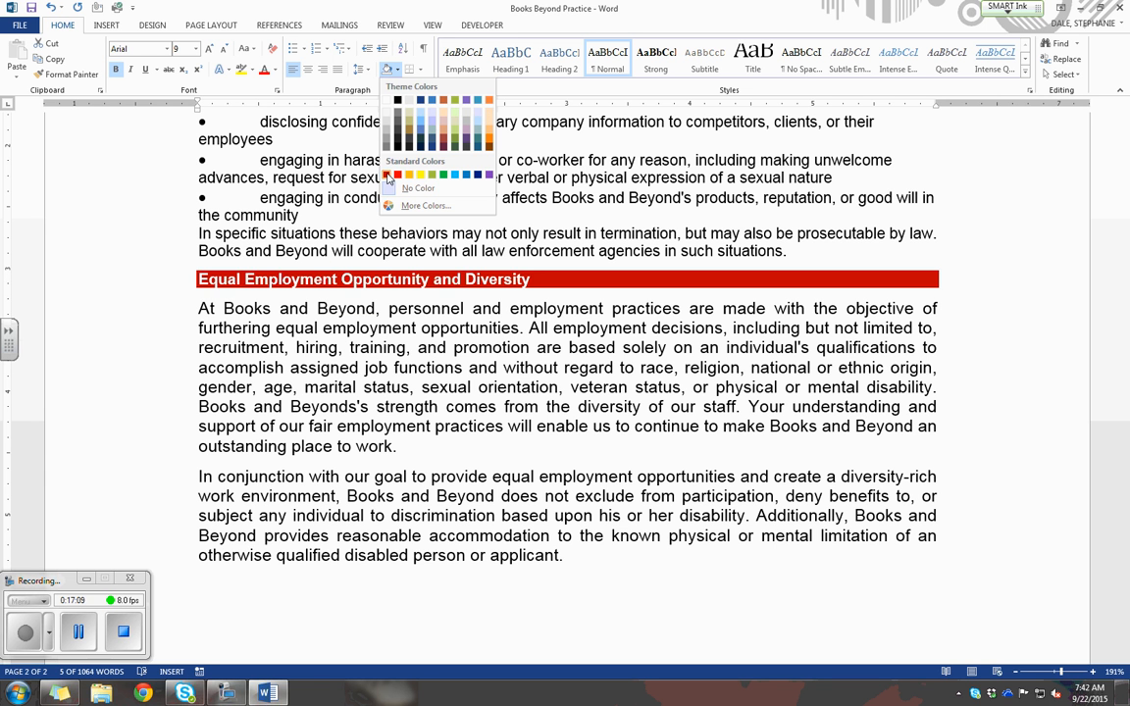
click(390, 178)
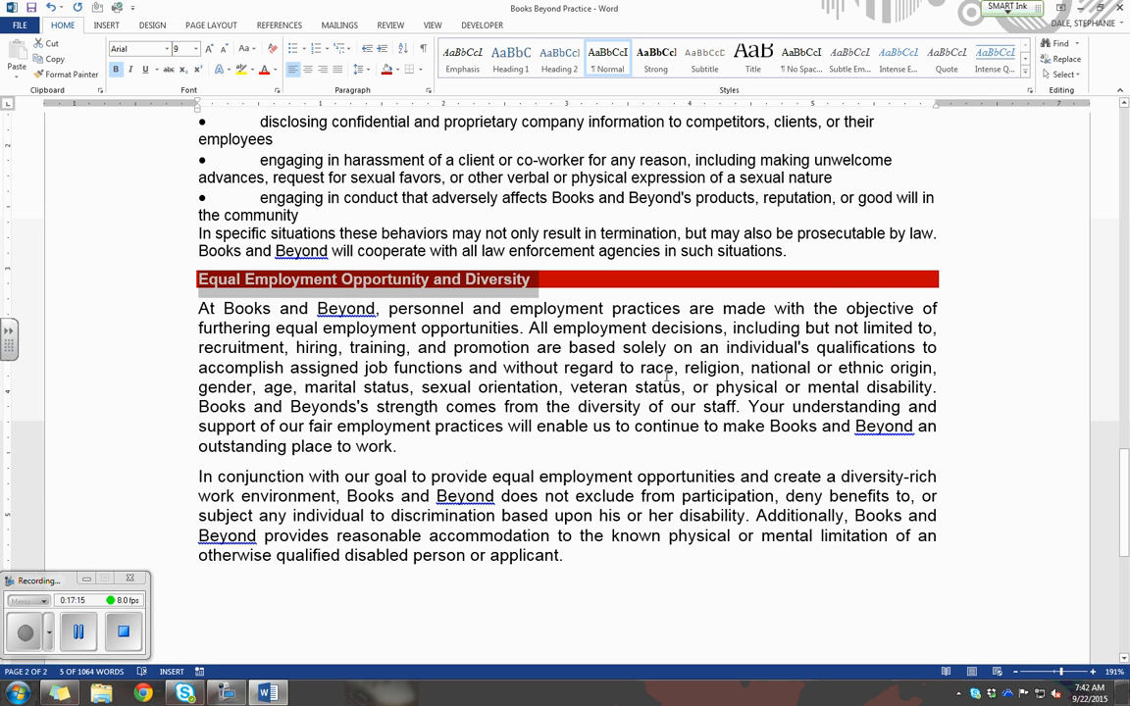
Remove the shading from the "Equal Employment Opportunity and Diversity" heading by setting it to No Color.
click(399, 78)
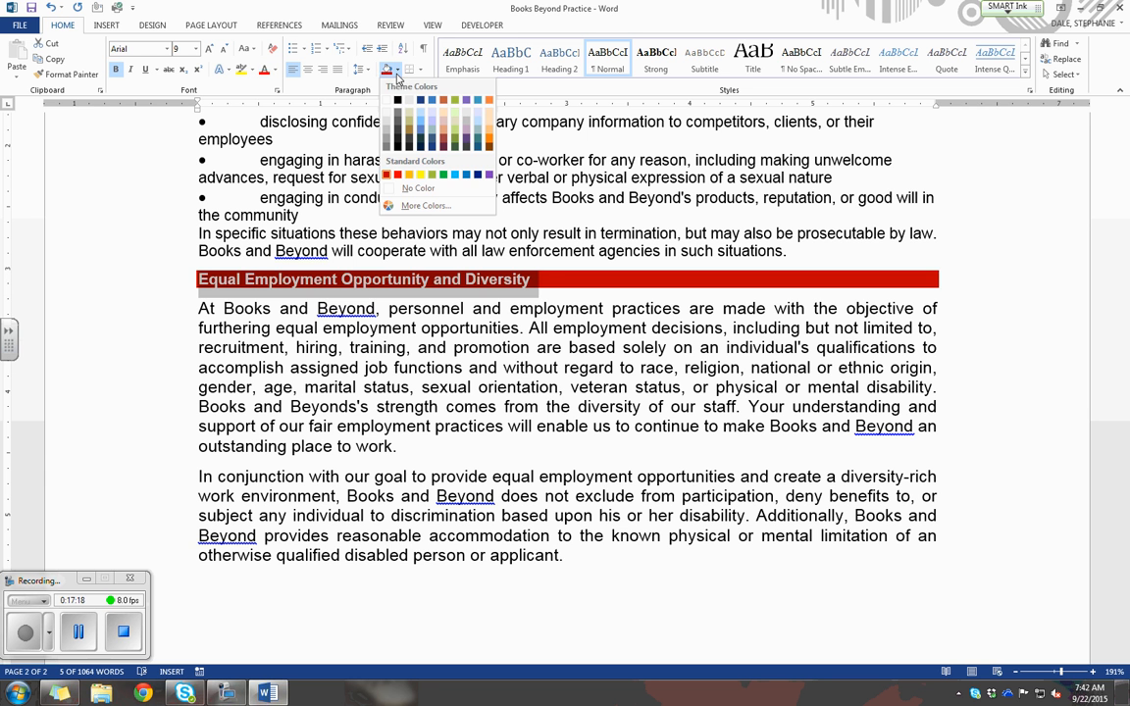
click(431, 186)
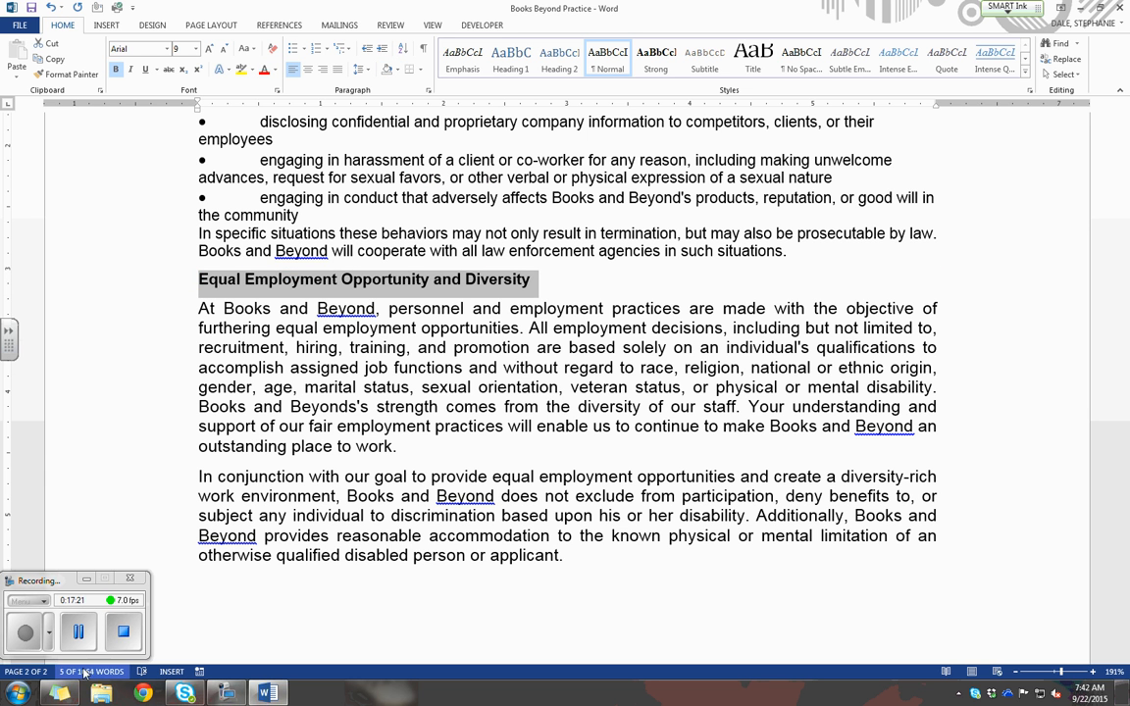
click(71, 635)
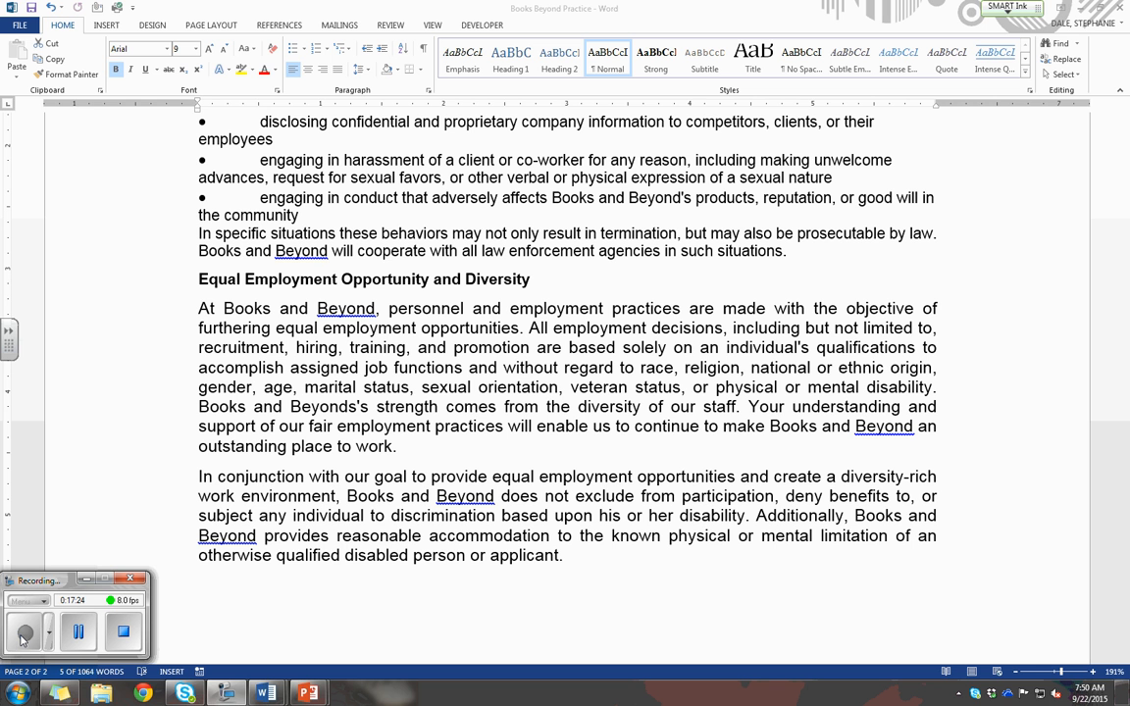